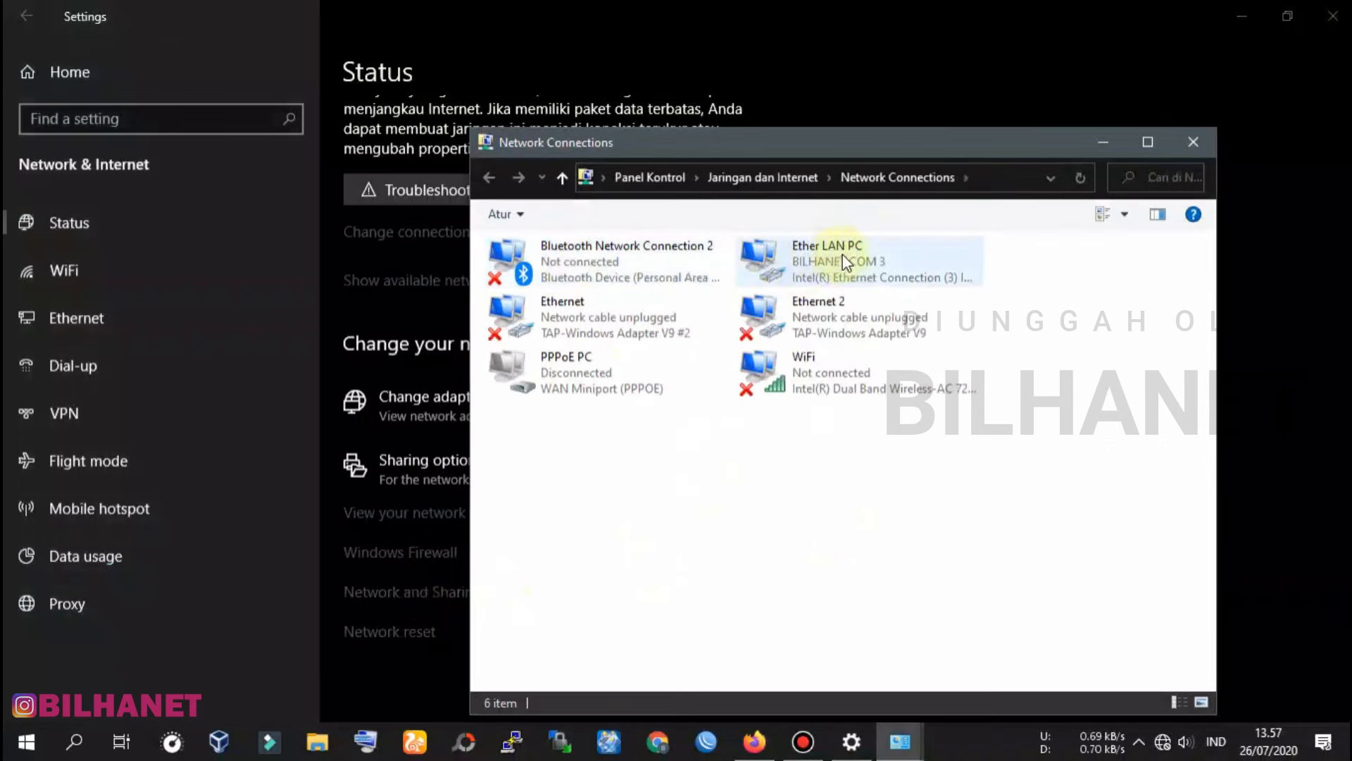
Open the Internet Protocol Version 4 properties of the Ether LAN PC adapter.
{"action": "left_click", "coordinate": [854, 257]}
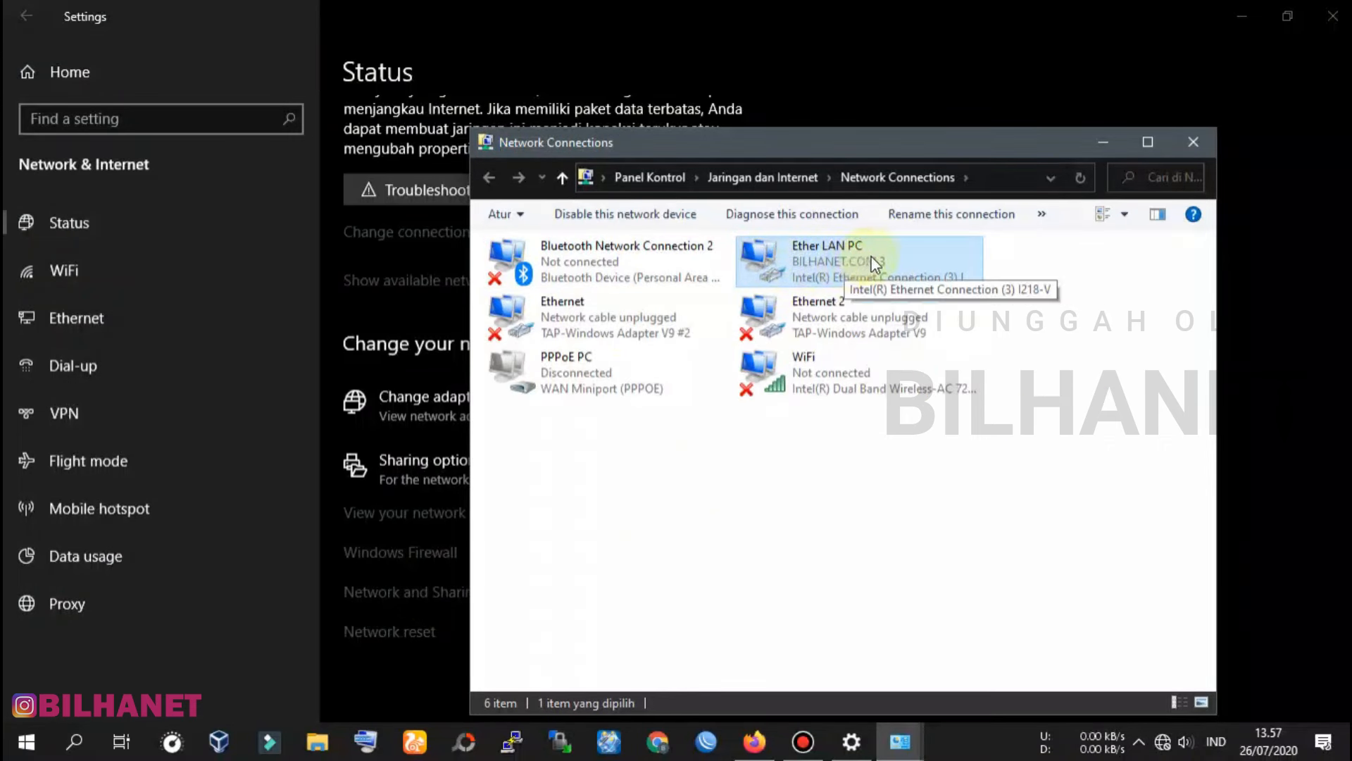
{"action": "right_click", "coordinate": [861, 259]}
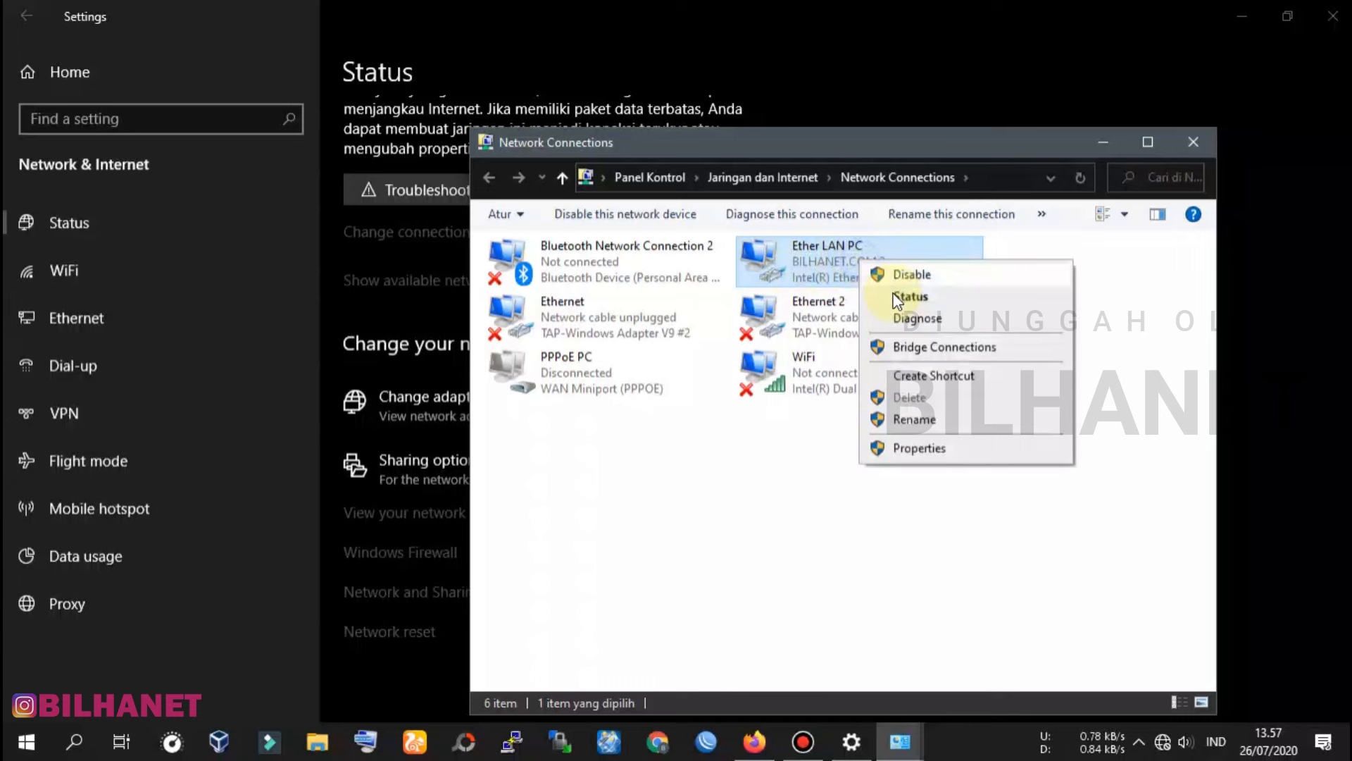
{"action": "left_click", "coordinate": [896, 450]}
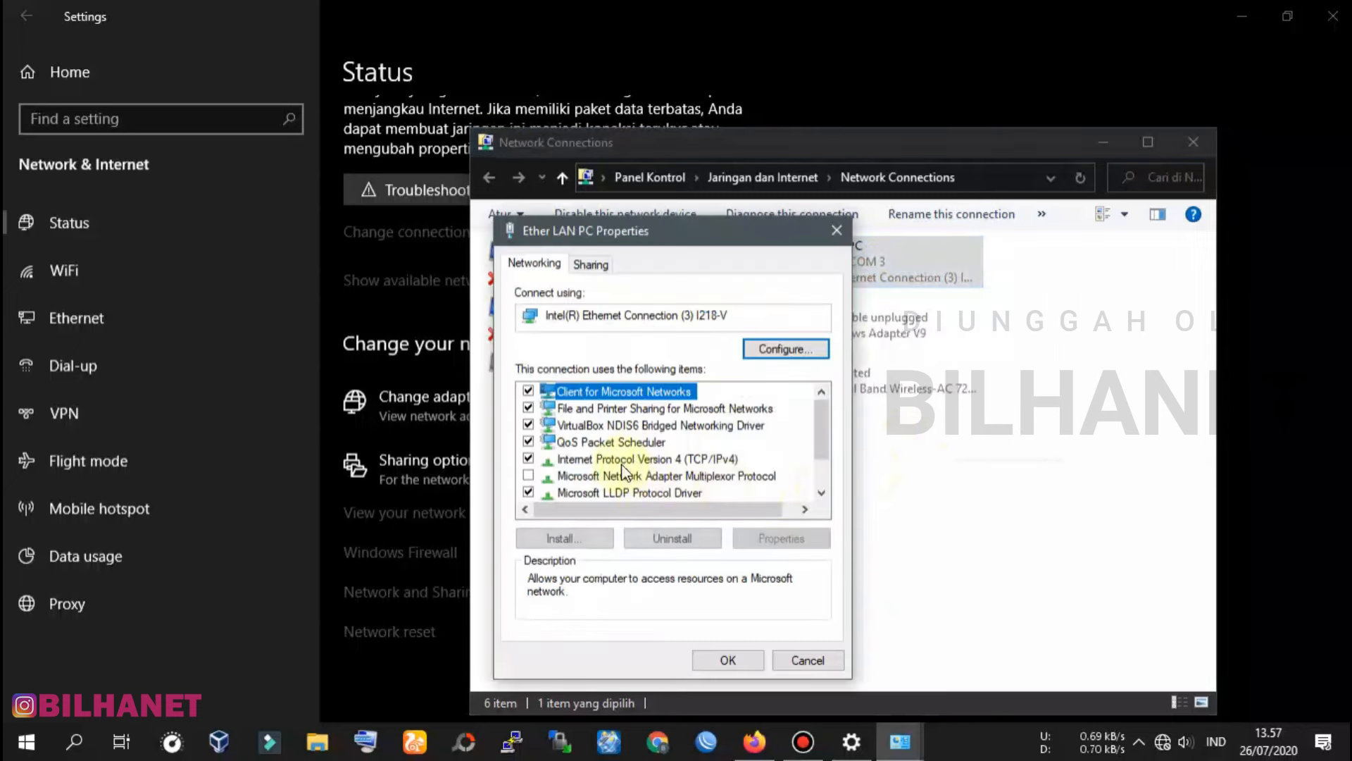
{"action": "left_click", "coordinate": [666, 461]}
{"action": "left_click", "coordinate": [779, 538]}
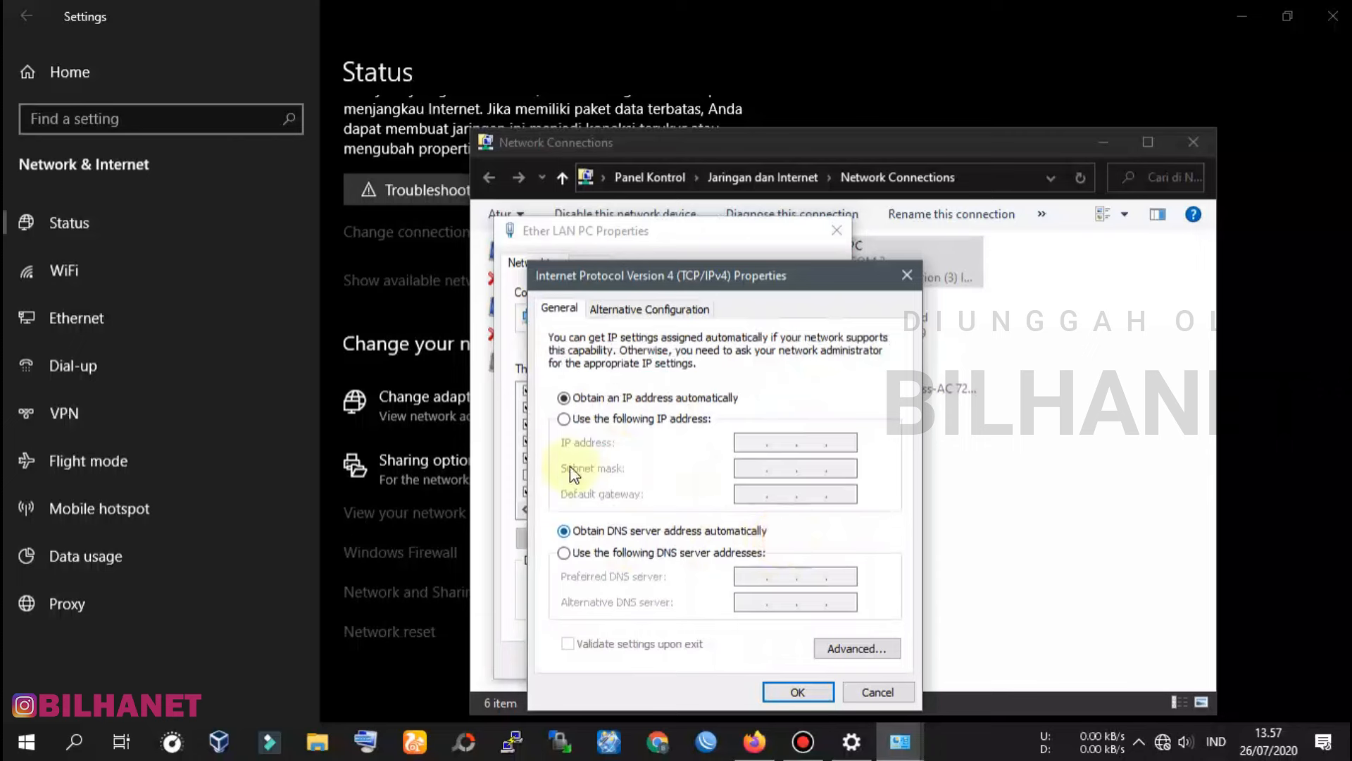
Assign the fixed address 192.168.0.10 with mask 255.255.255.0 and confirm.
{"action": "left_click", "coordinate": [637, 419]}
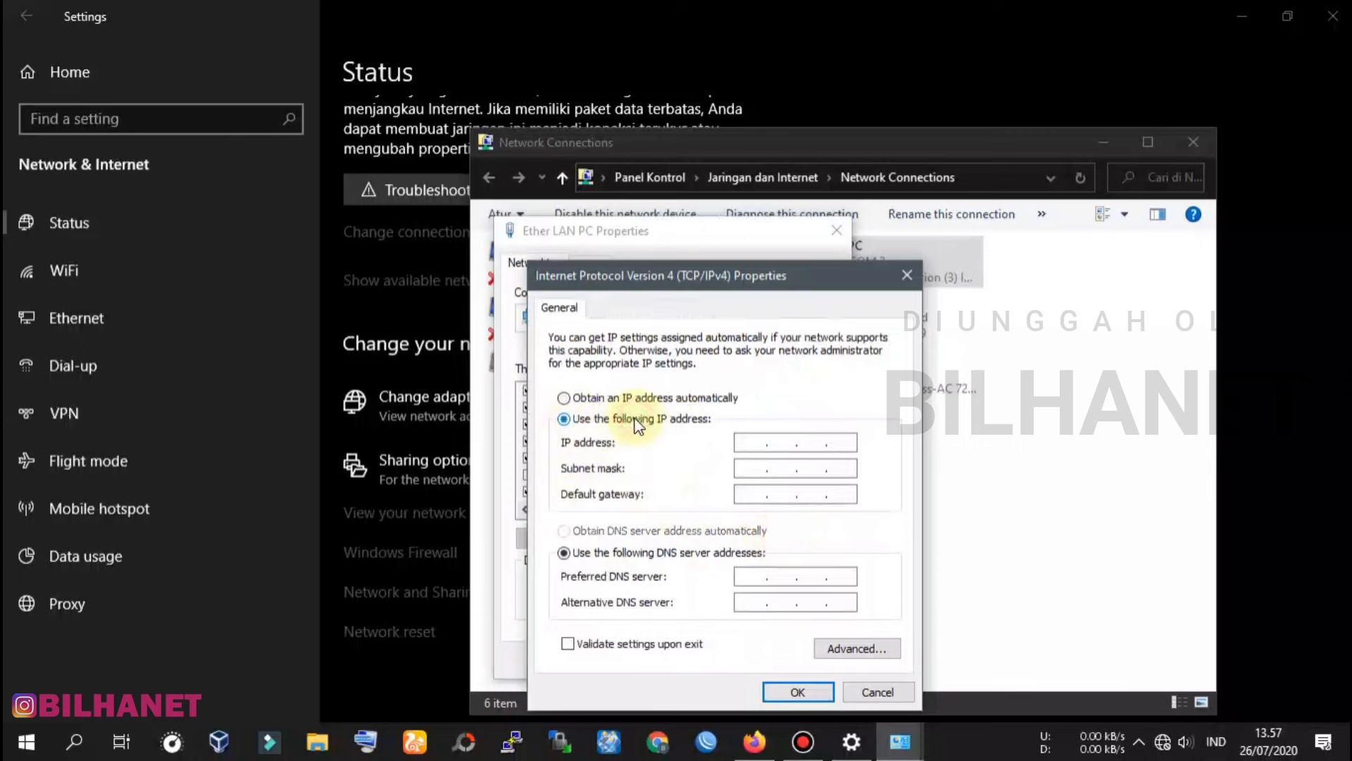
{"action": "left_click", "coordinate": [748, 443]}
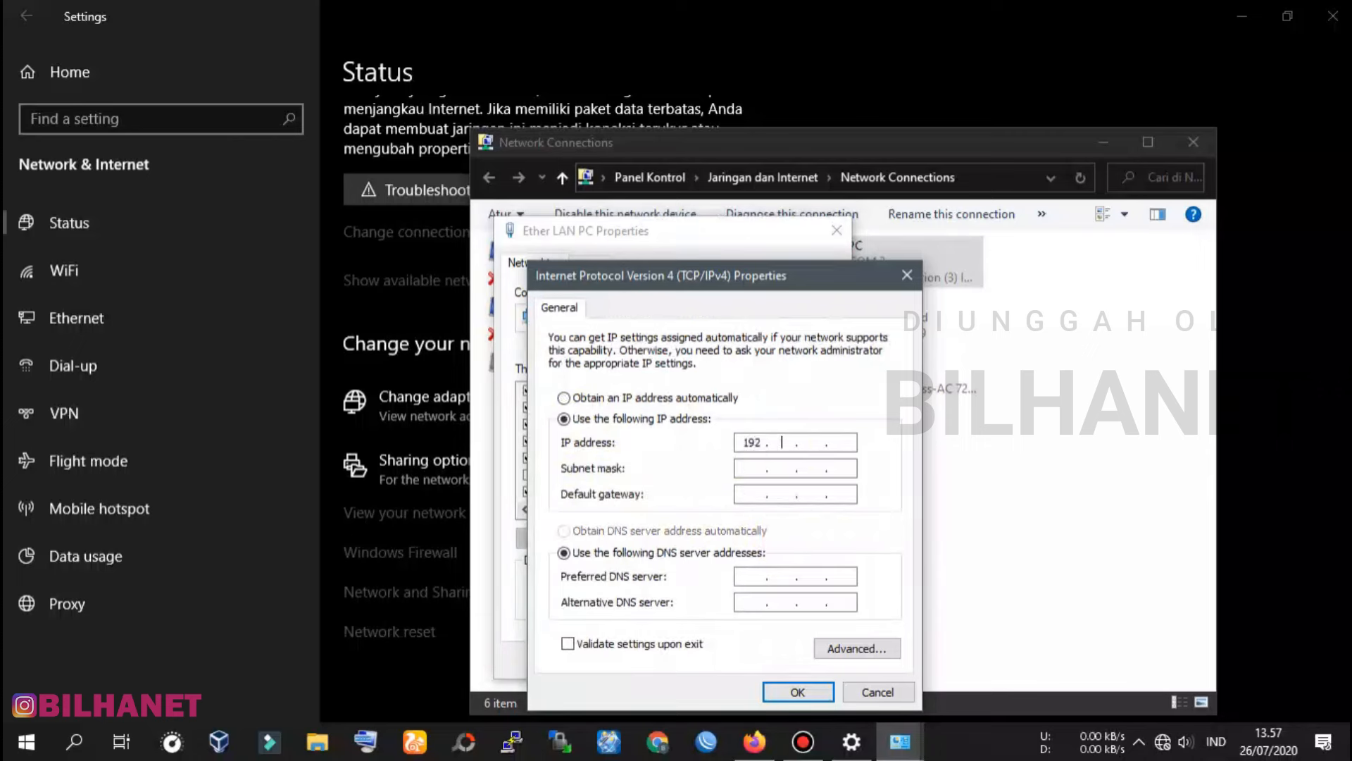
{"action": "type", "text": "192 . 168 . 1 . 10"}
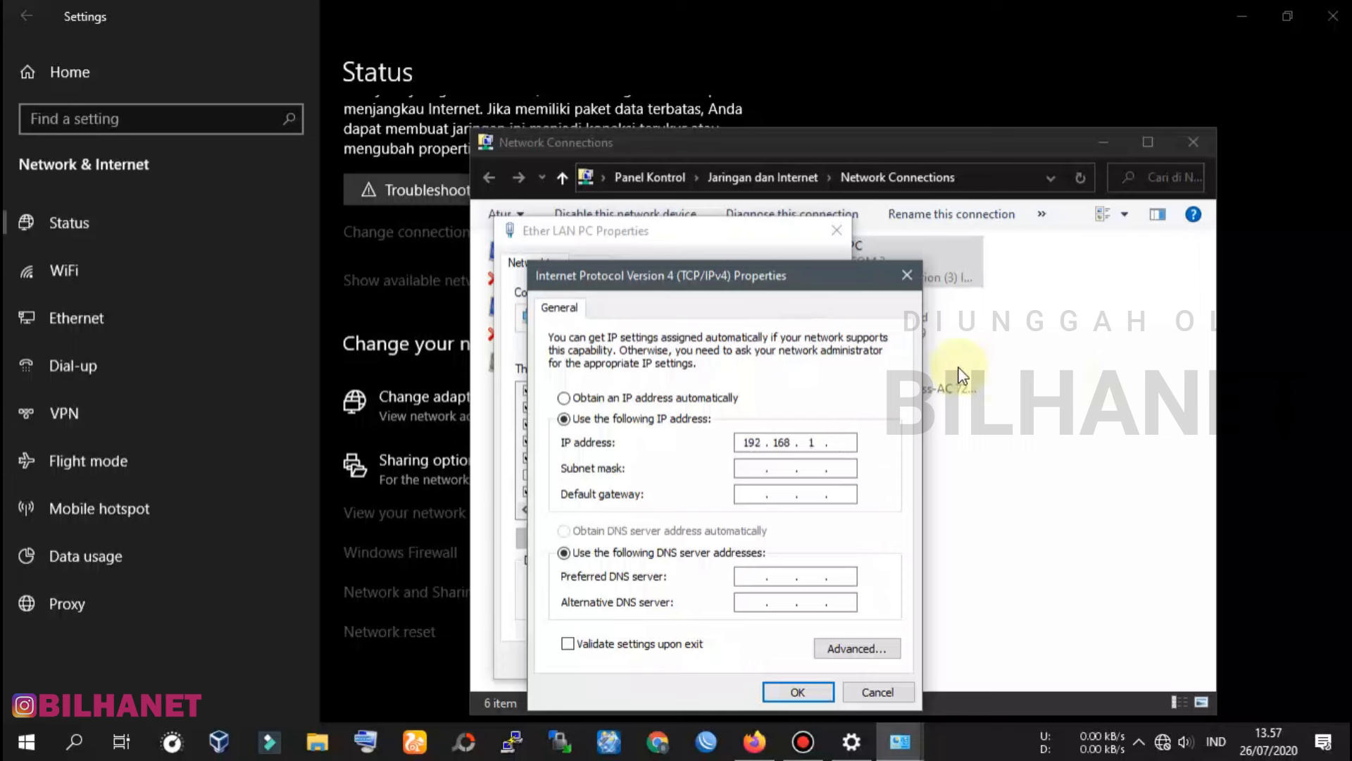
{"action": "left_click_drag", "start_coordinate": [819, 440], "coordinate": [803, 436]}
{"action": "type", "text": "0"}
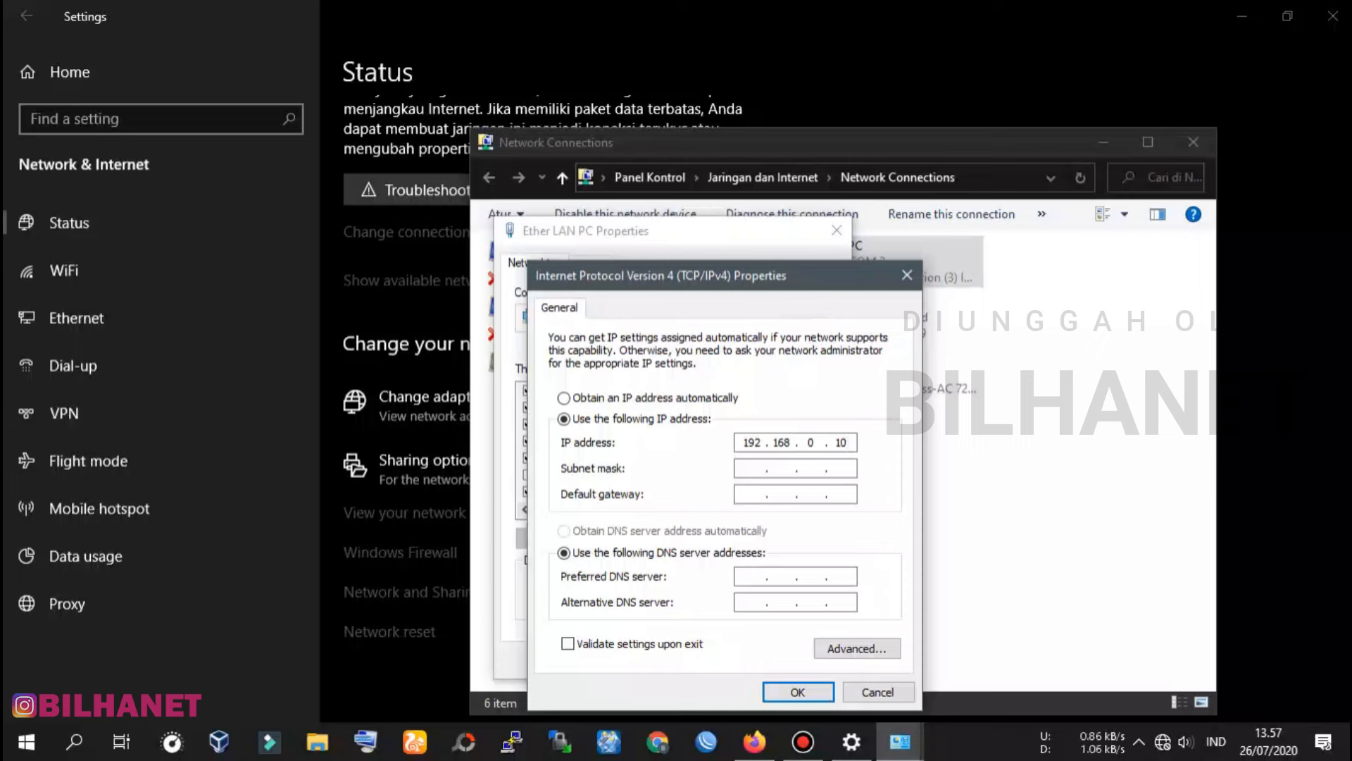
{"action": "key", "text": "Tab"}
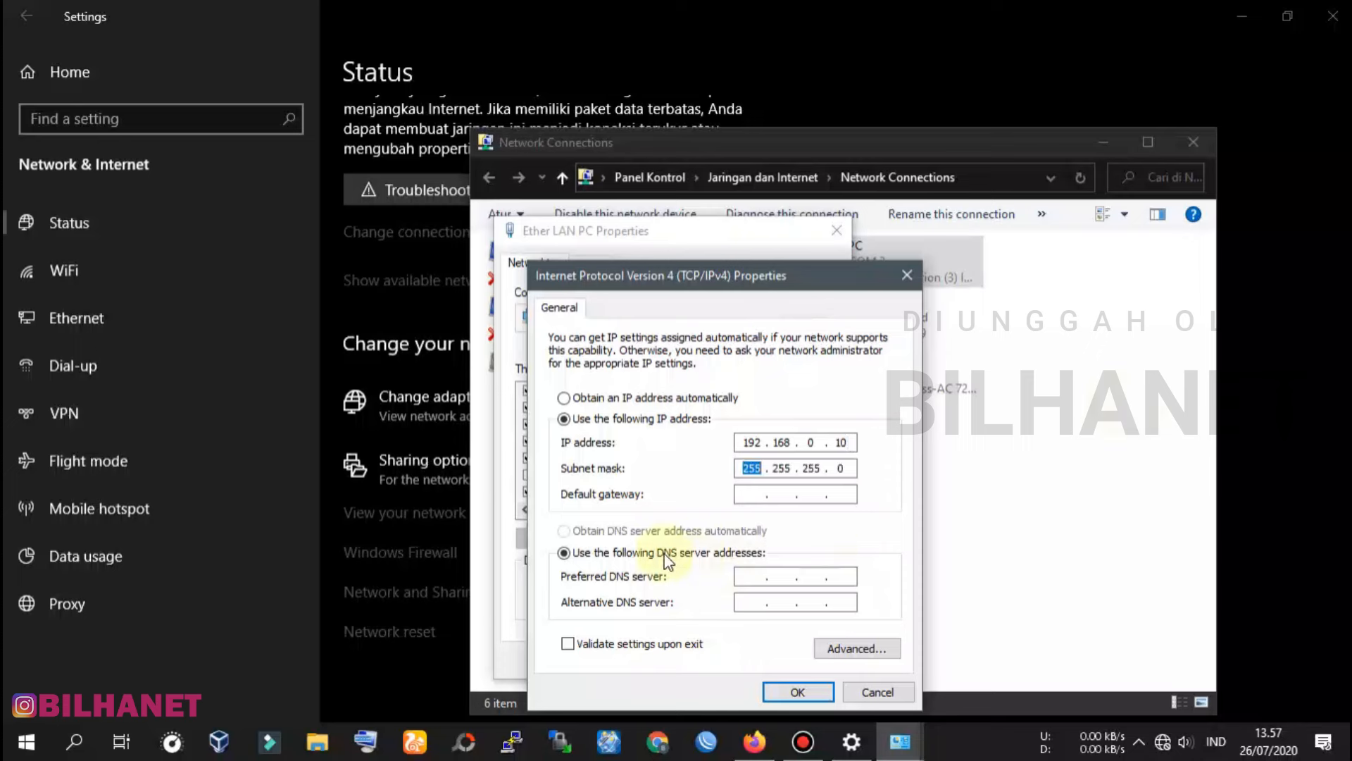
{"action": "left_click", "coordinate": [849, 468]}
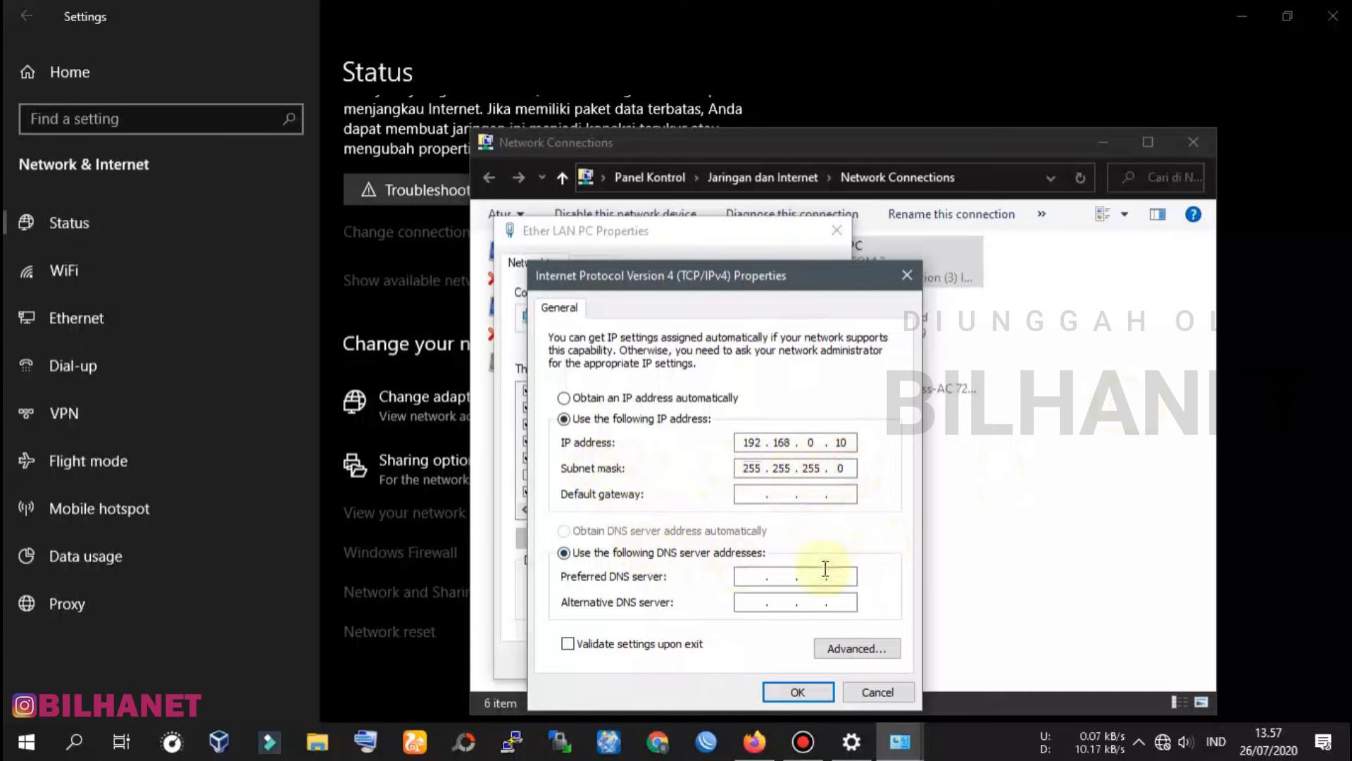
{"action": "left_click", "coordinate": [796, 693]}
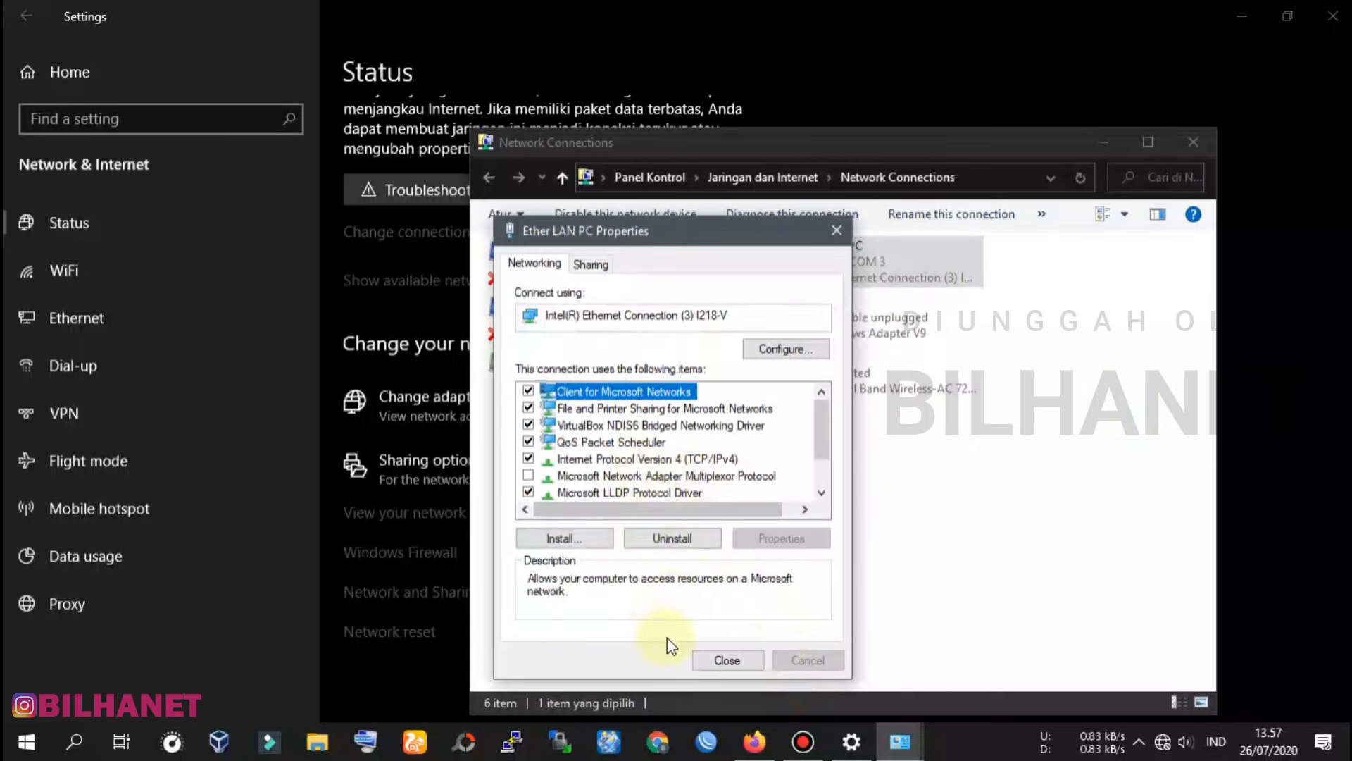
{"action": "left_click", "coordinate": [720, 664]}
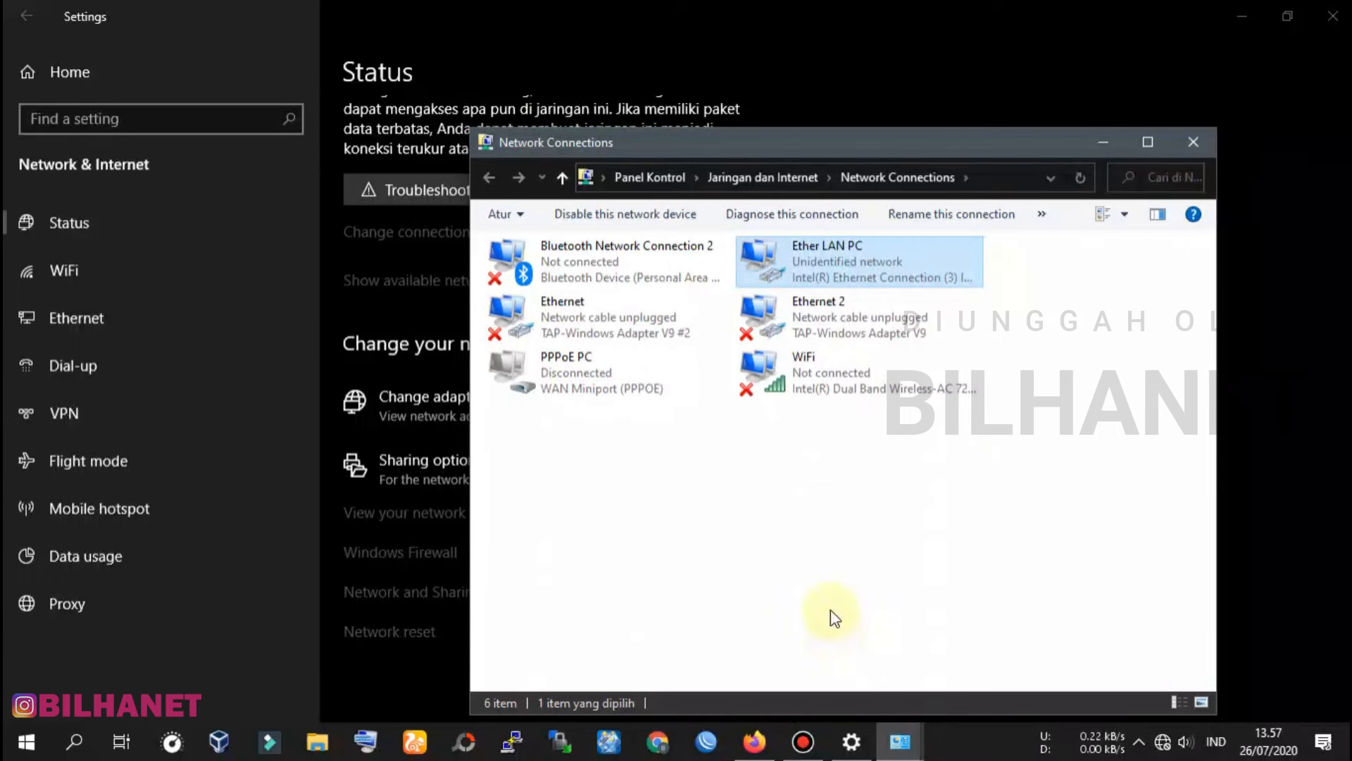
Browse to 192.168.0.1 in Firefox to reach the TL-WR840N login page.
{"action": "left_click", "coordinate": [753, 743]}
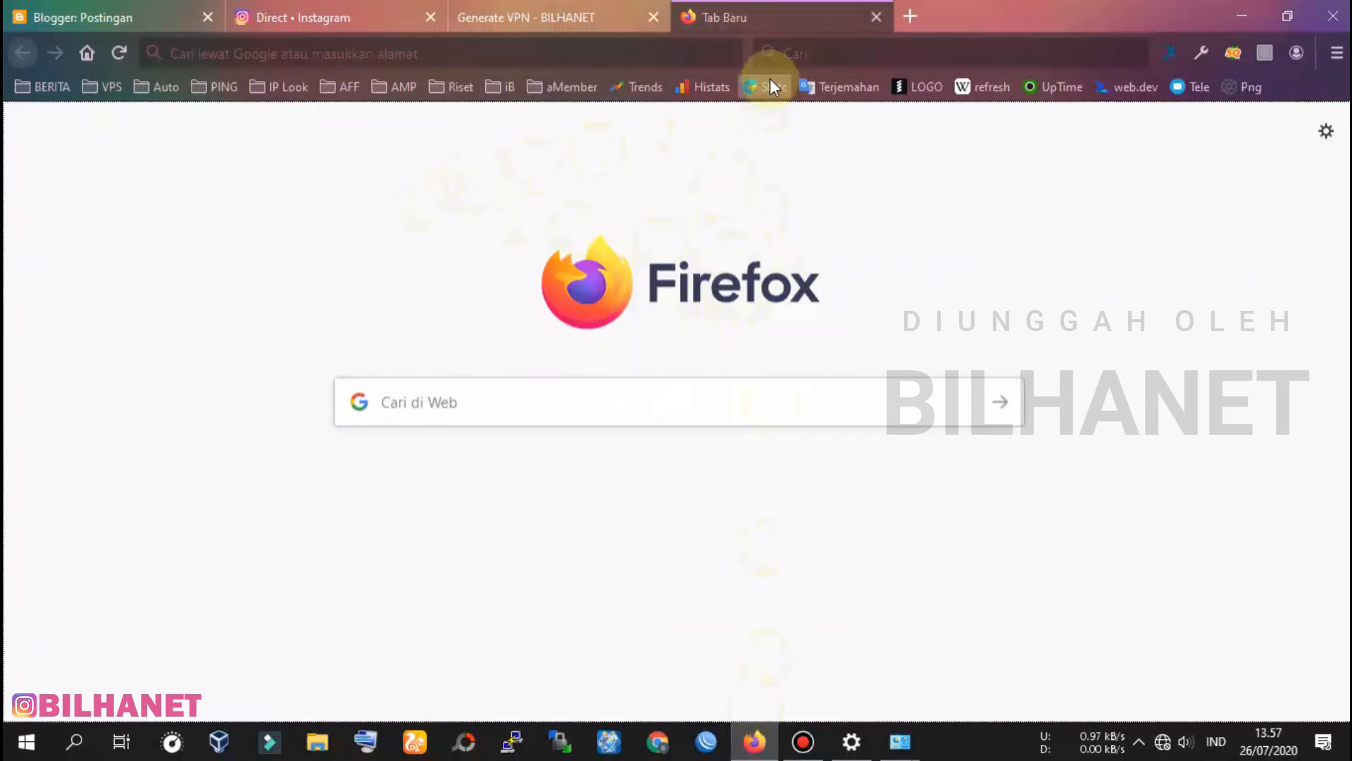
{"action": "left_click", "coordinate": [528, 56]}
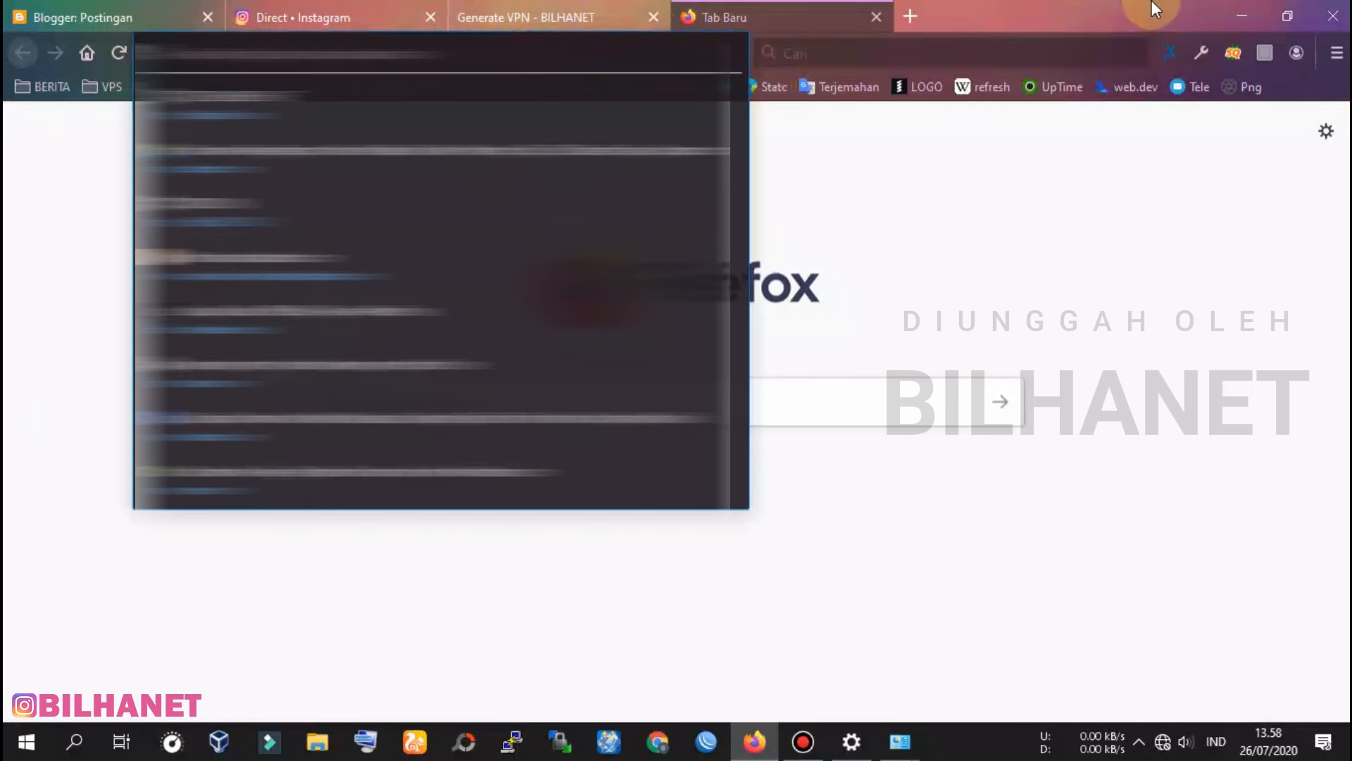
{"action": "type", "text": "192.16"}
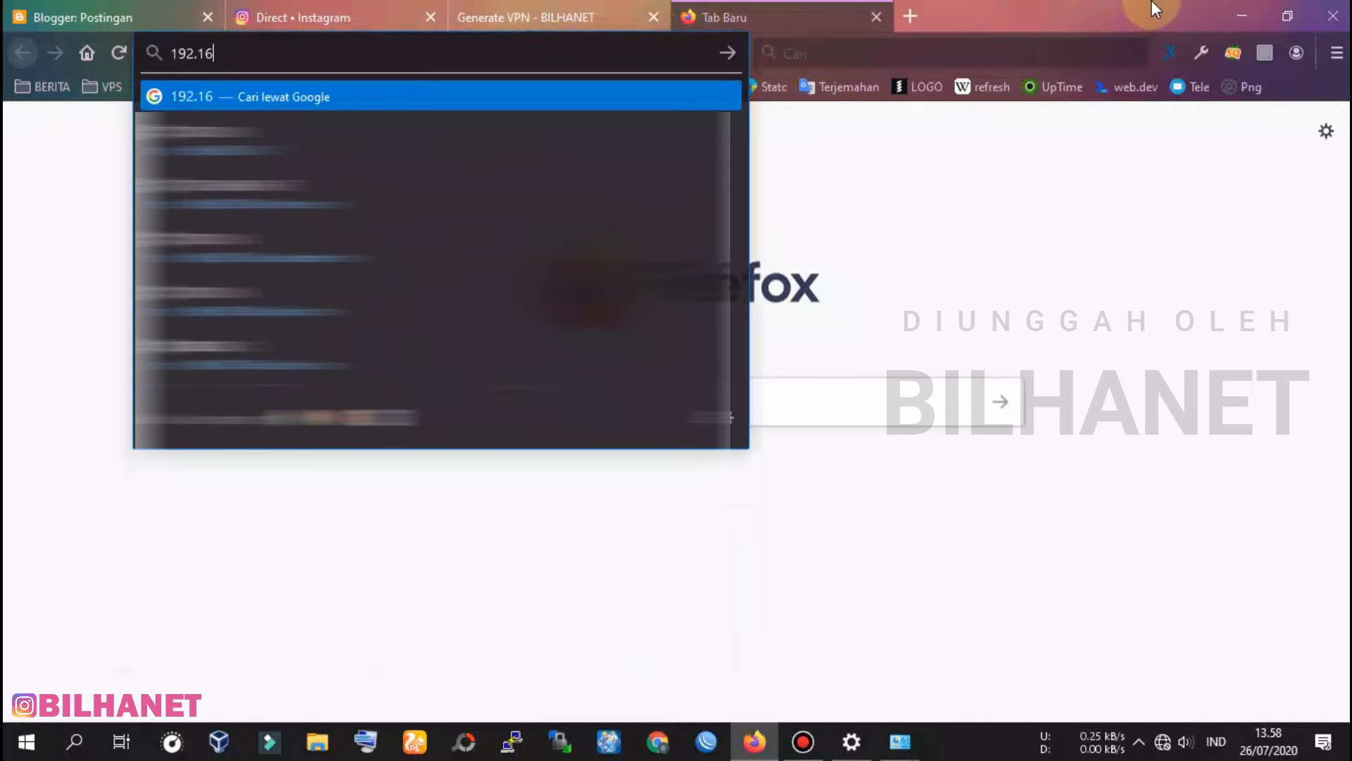
{"action": "type", "text": "8.0.1"}
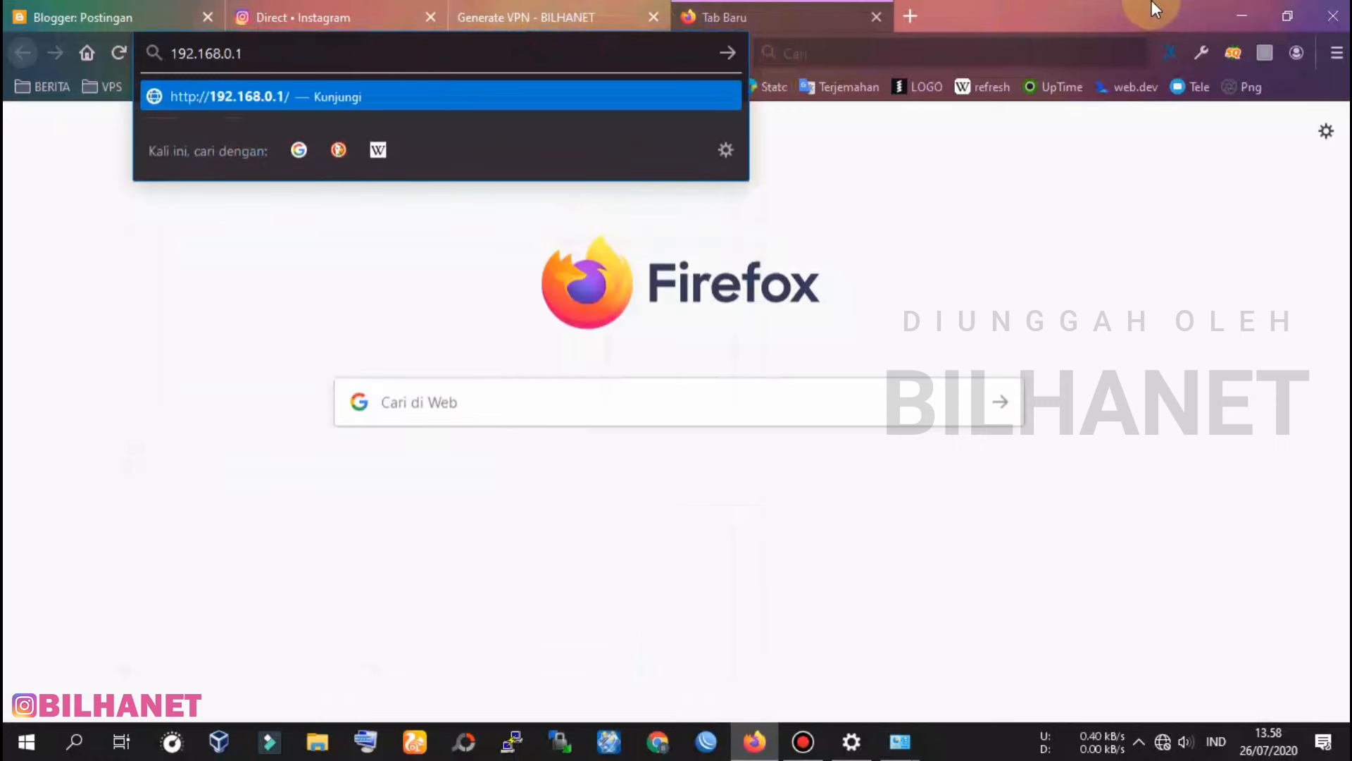
{"action": "key", "text": "Return"}
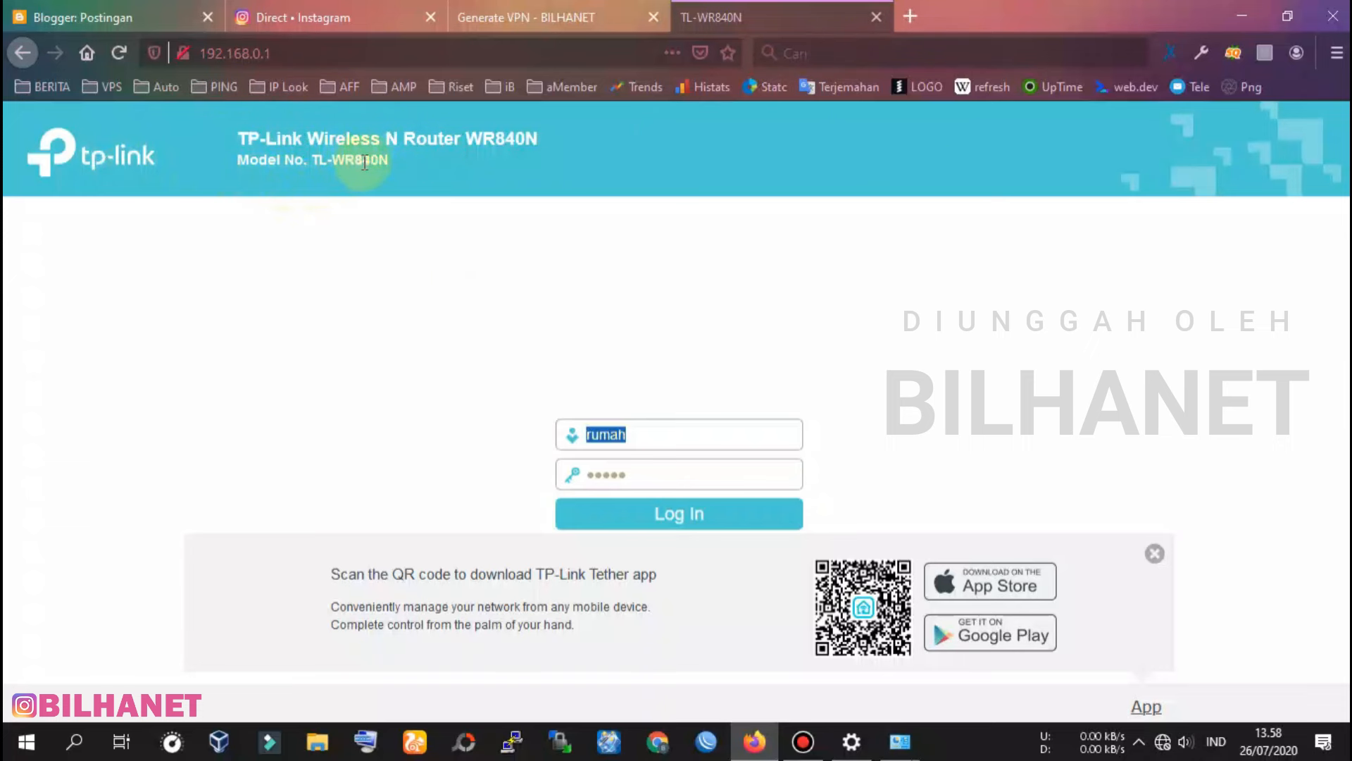
Dismiss the Tether banners, sign in with the admin username and password, and exit Quick Setup.
{"action": "left_click_drag", "start_coordinate": [389, 159], "coordinate": [327, 160]}
{"action": "left_click", "coordinate": [556, 310]}
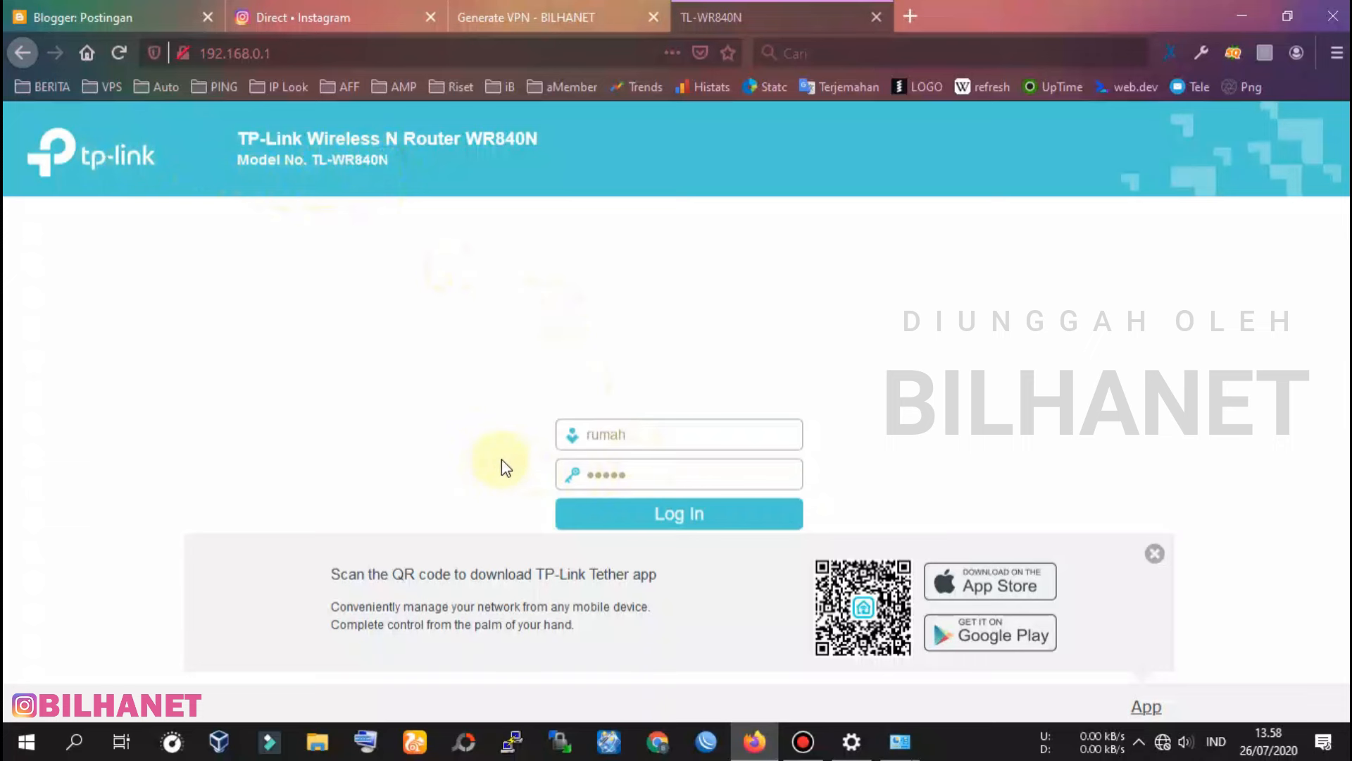
{"action": "left_click", "coordinate": [1155, 553]}
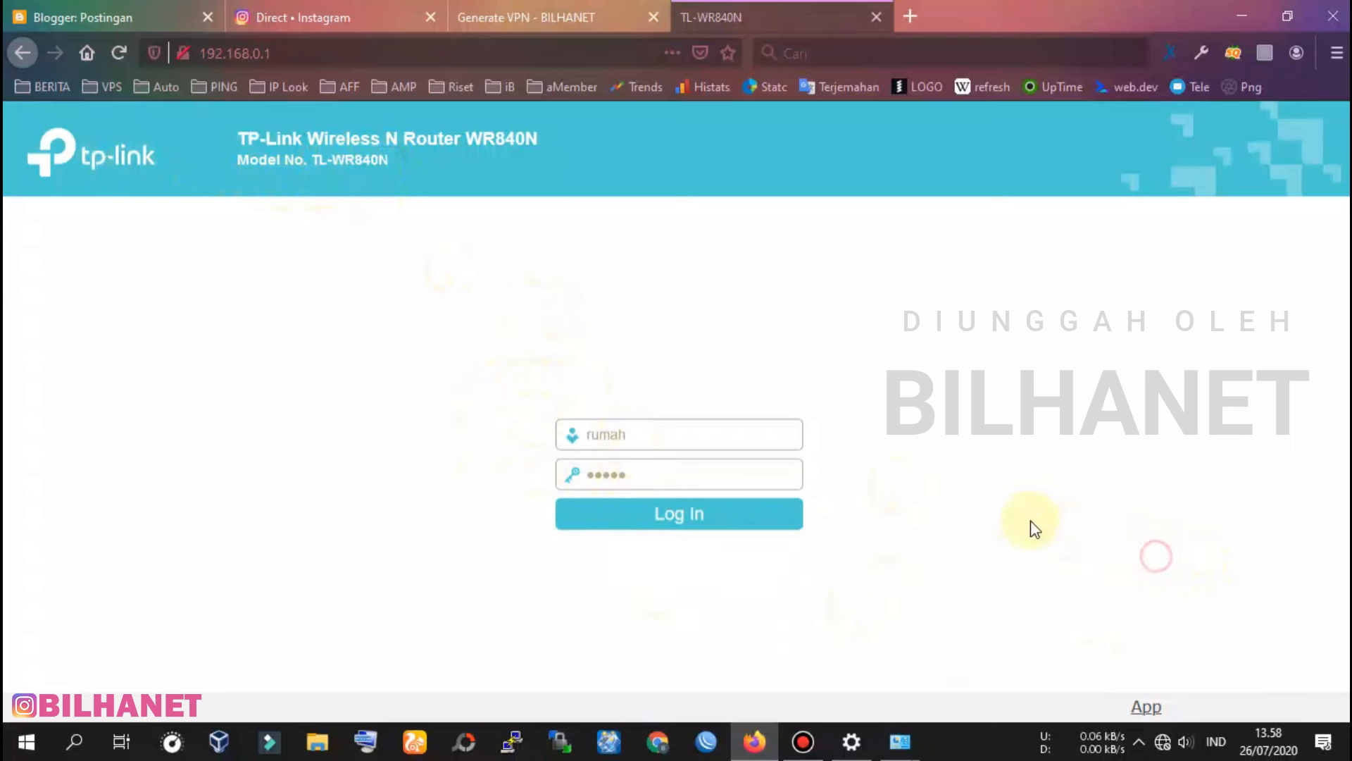
{"action": "double_click", "coordinate": [653, 437]}
{"action": "type", "text": "admin"}
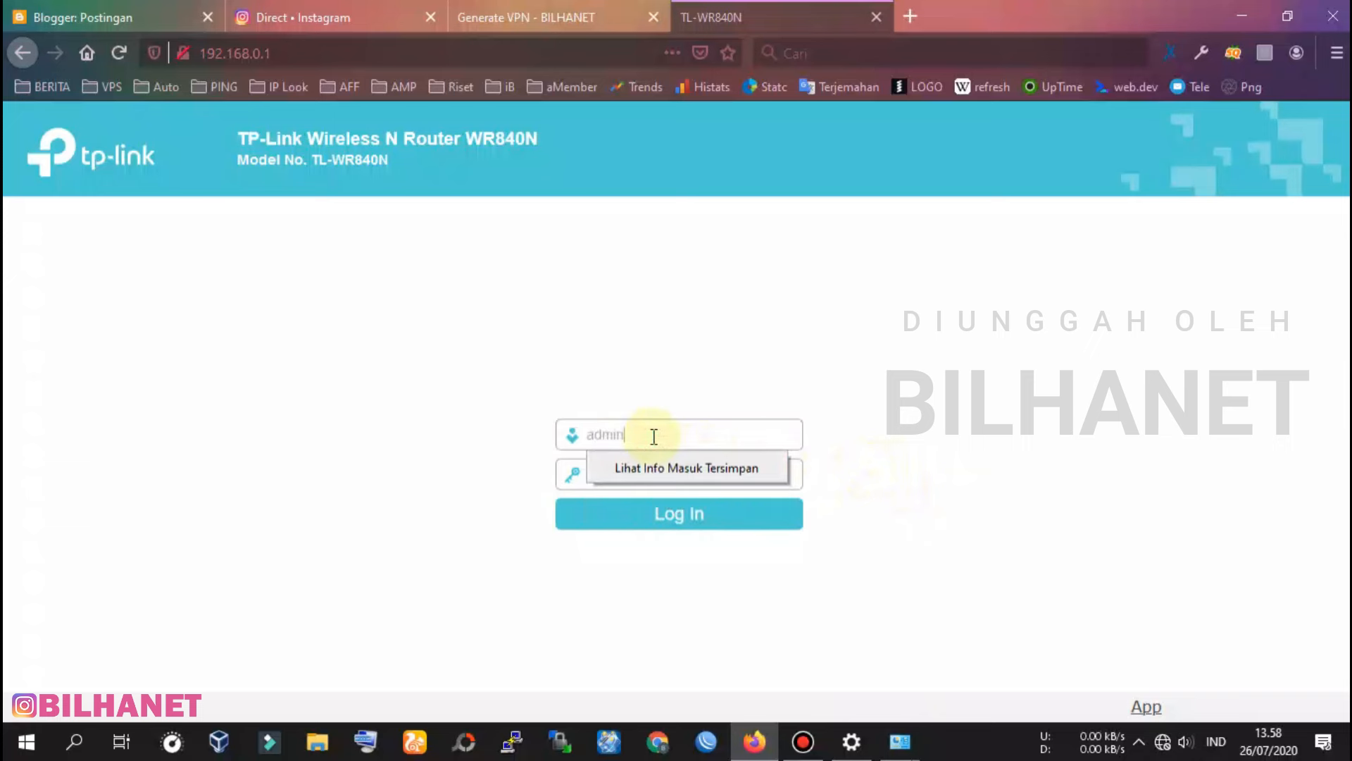
{"action": "key", "text": "Tab"}
{"action": "type", "text": "a"}
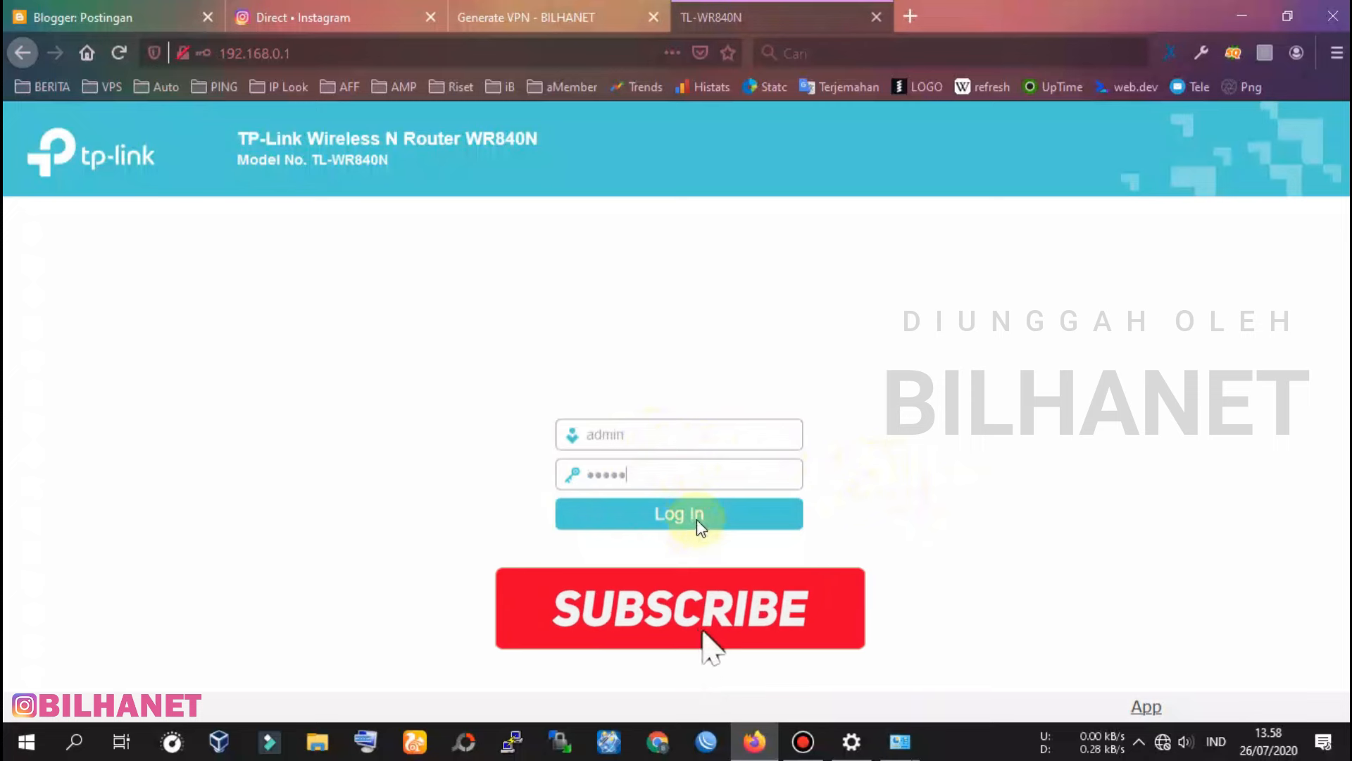
{"action": "key", "text": "ctrl+plus"}
{"action": "left_click", "coordinate": [693, 547]}
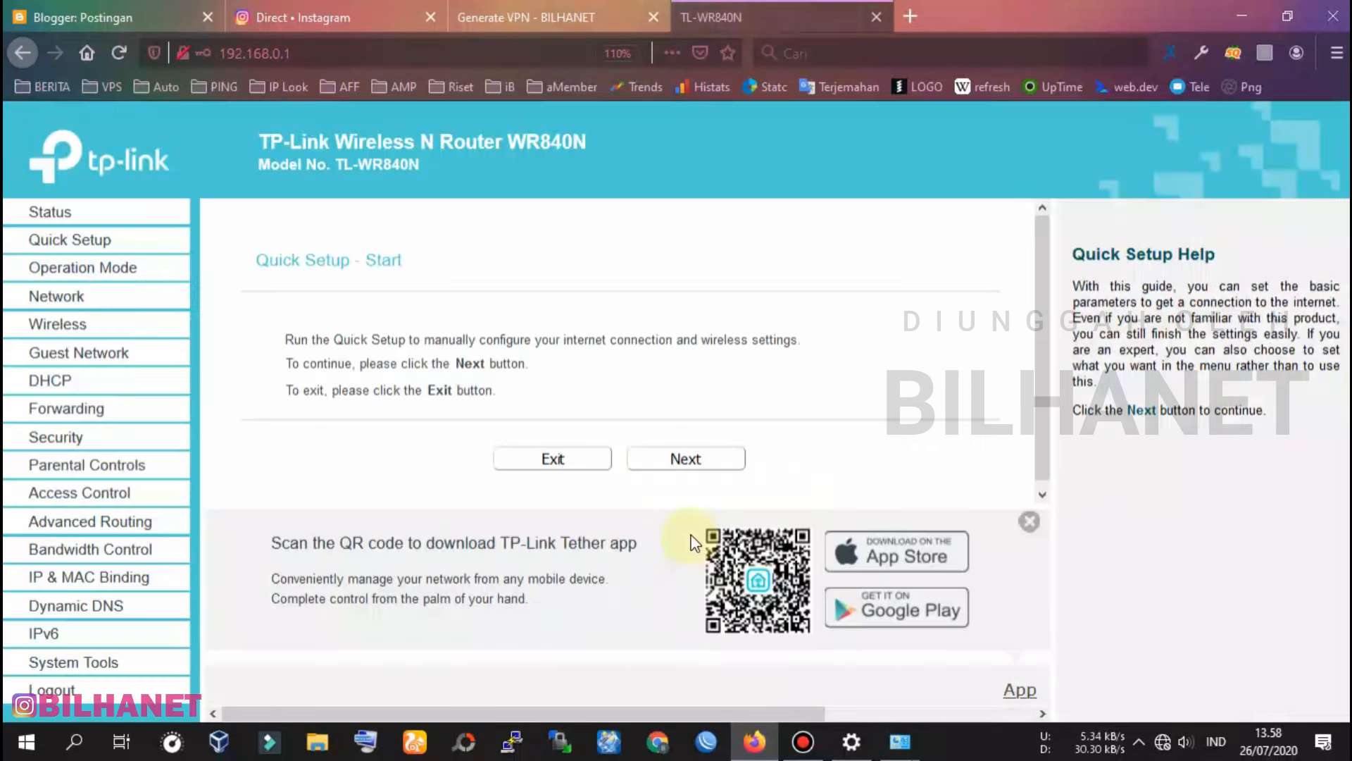
{"action": "left_click", "coordinate": [1026, 523]}
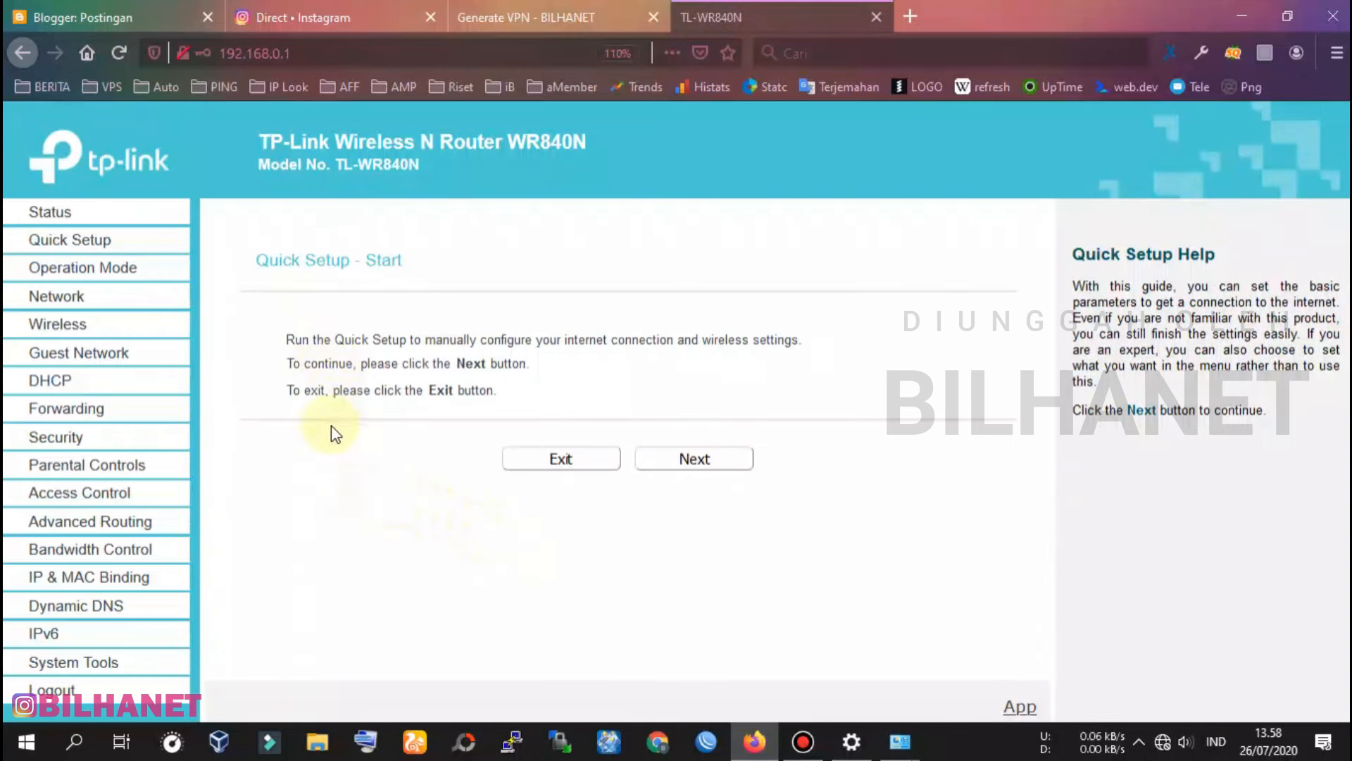
{"action": "left_click", "coordinate": [572, 461]}
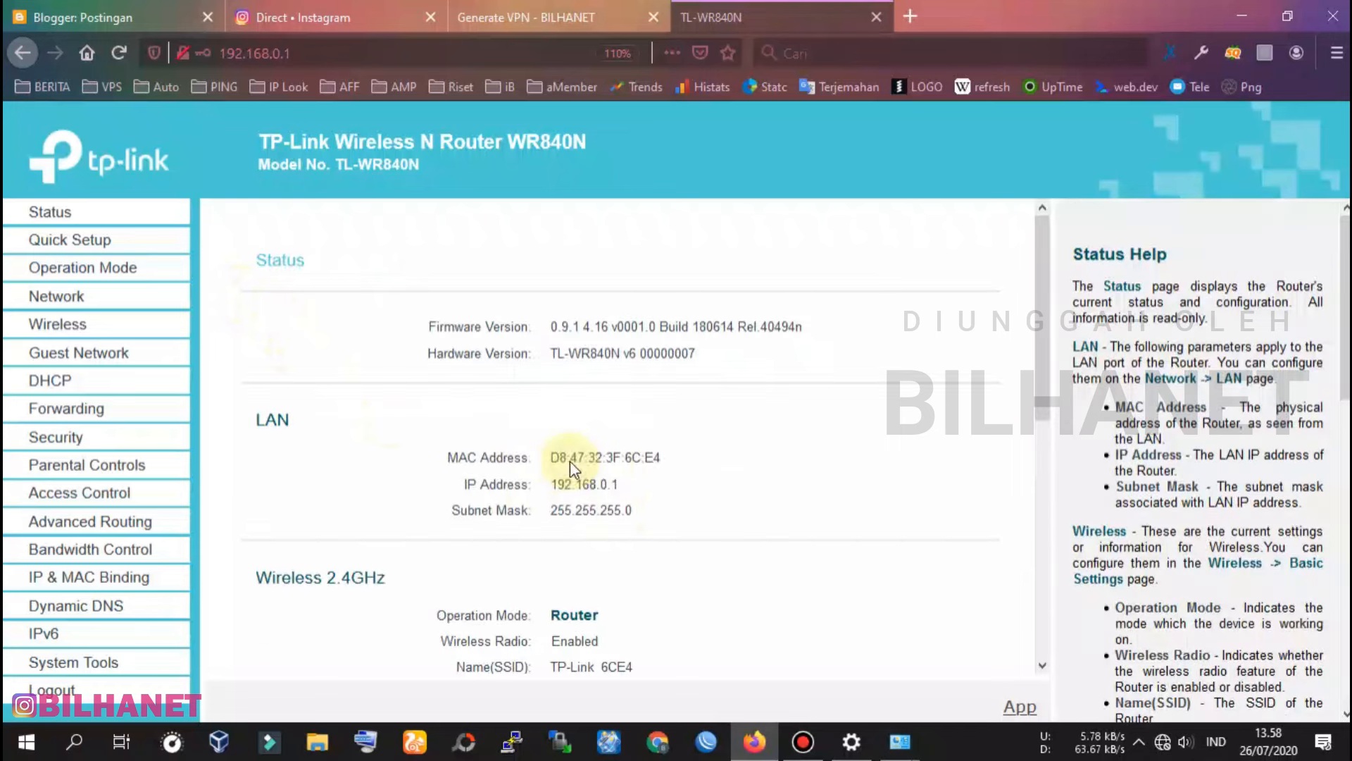
On the Wireless page, replace the network name with HOTSPOT BILHANET.
{"action": "left_click", "coordinate": [43, 328]}
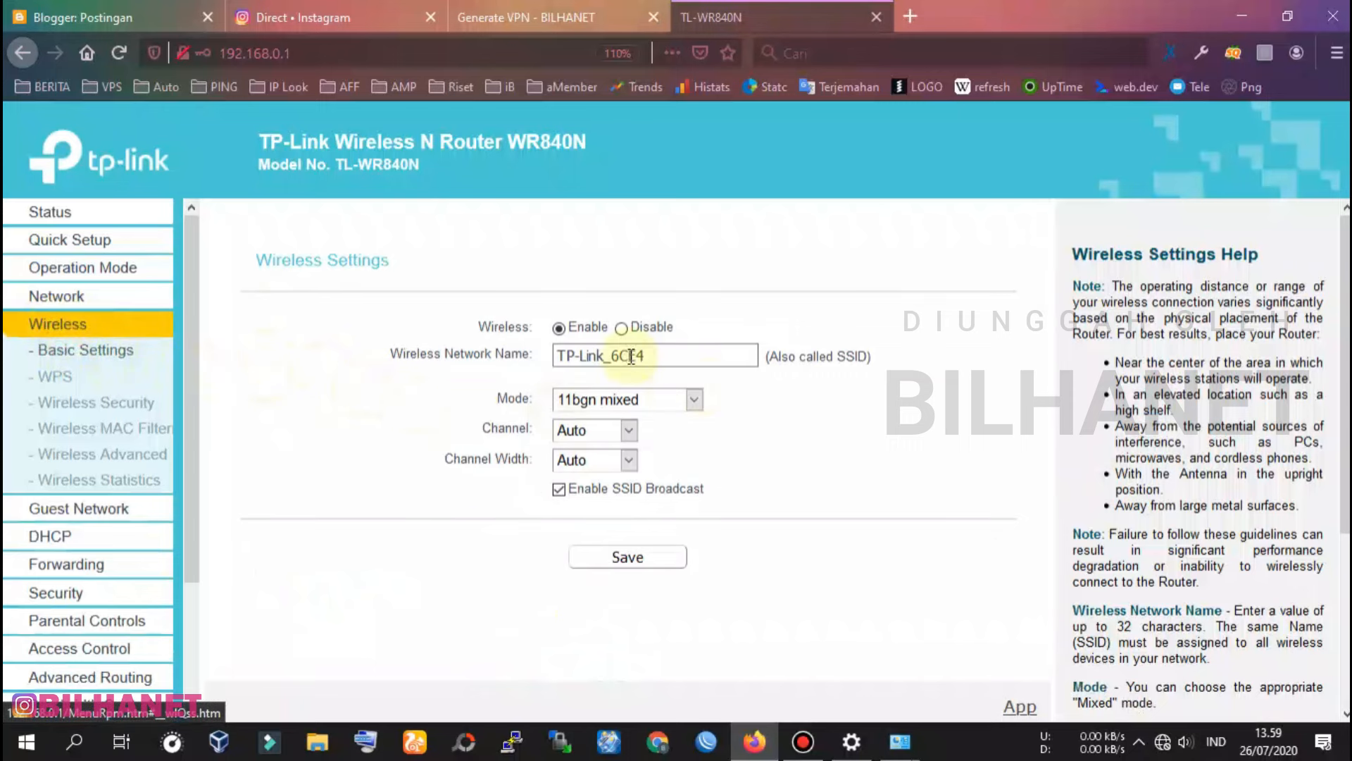
{"action": "triple_click", "coordinate": [567, 358]}
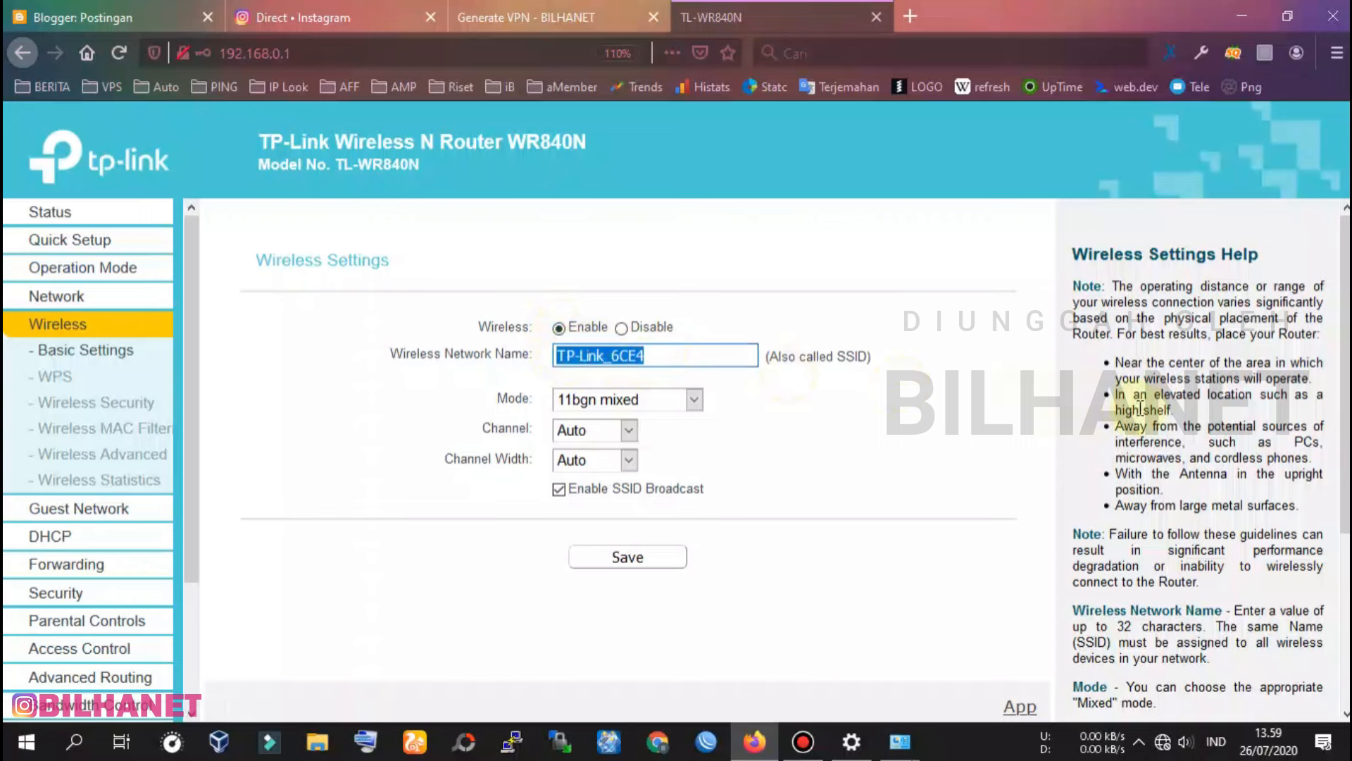
{"action": "type", "text": "HOTSPOT"}
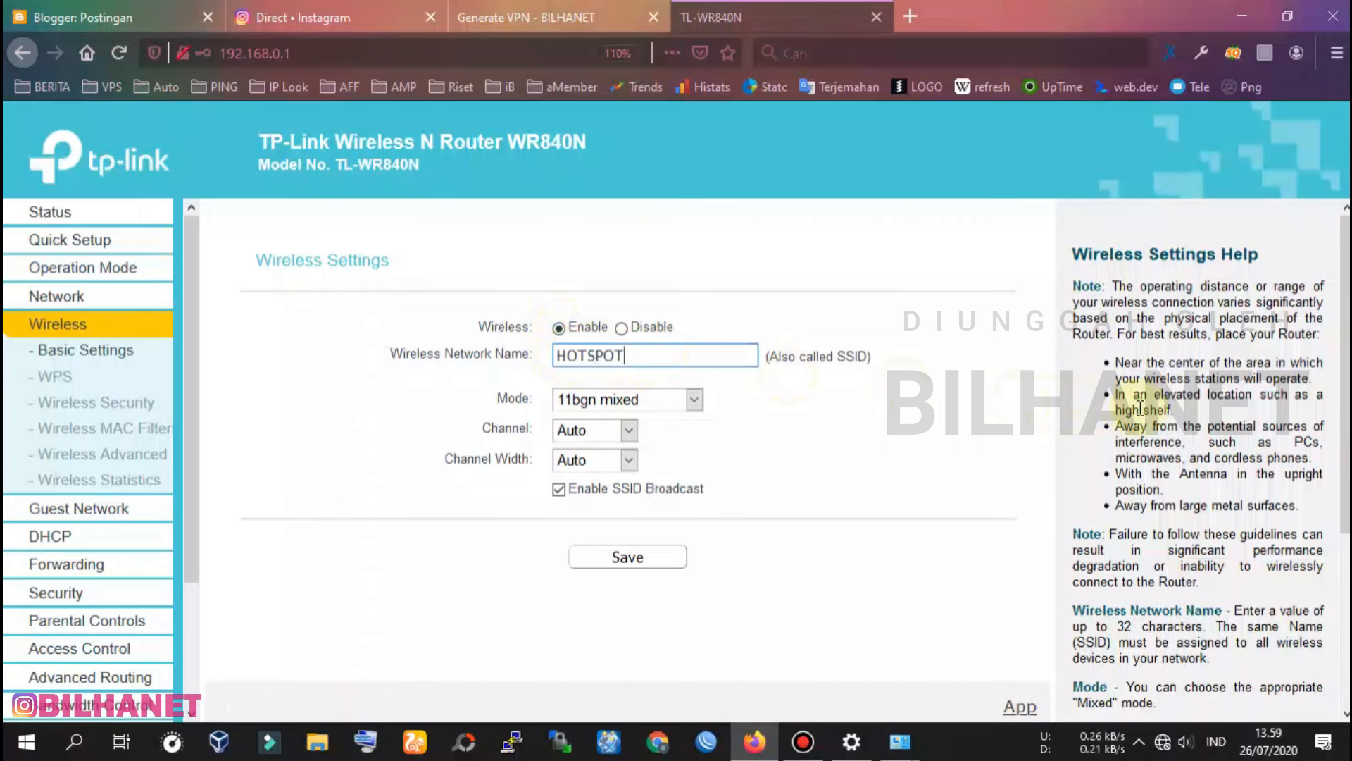
{"action": "type", "text": " BILHANET"}
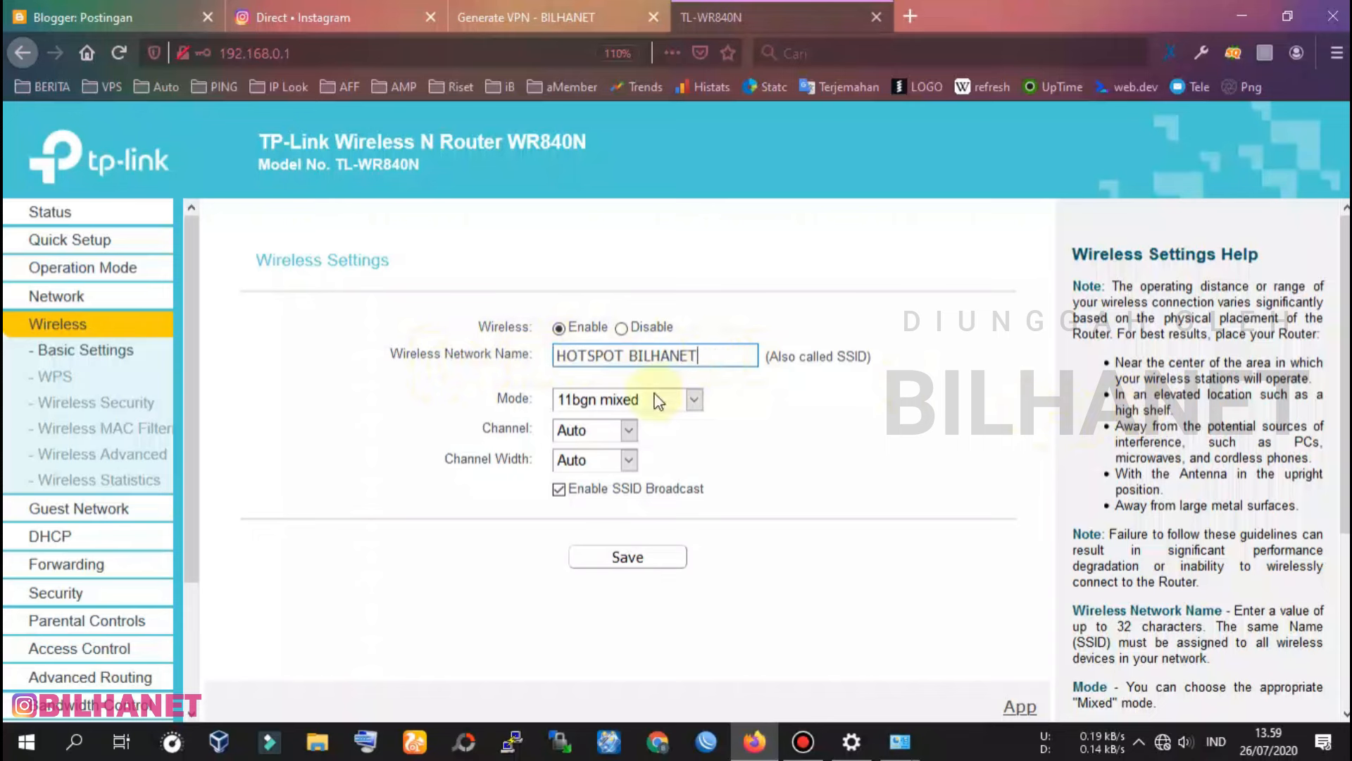
Set the wireless mode to 11bgn mixed.
{"action": "left_click", "coordinate": [582, 404]}
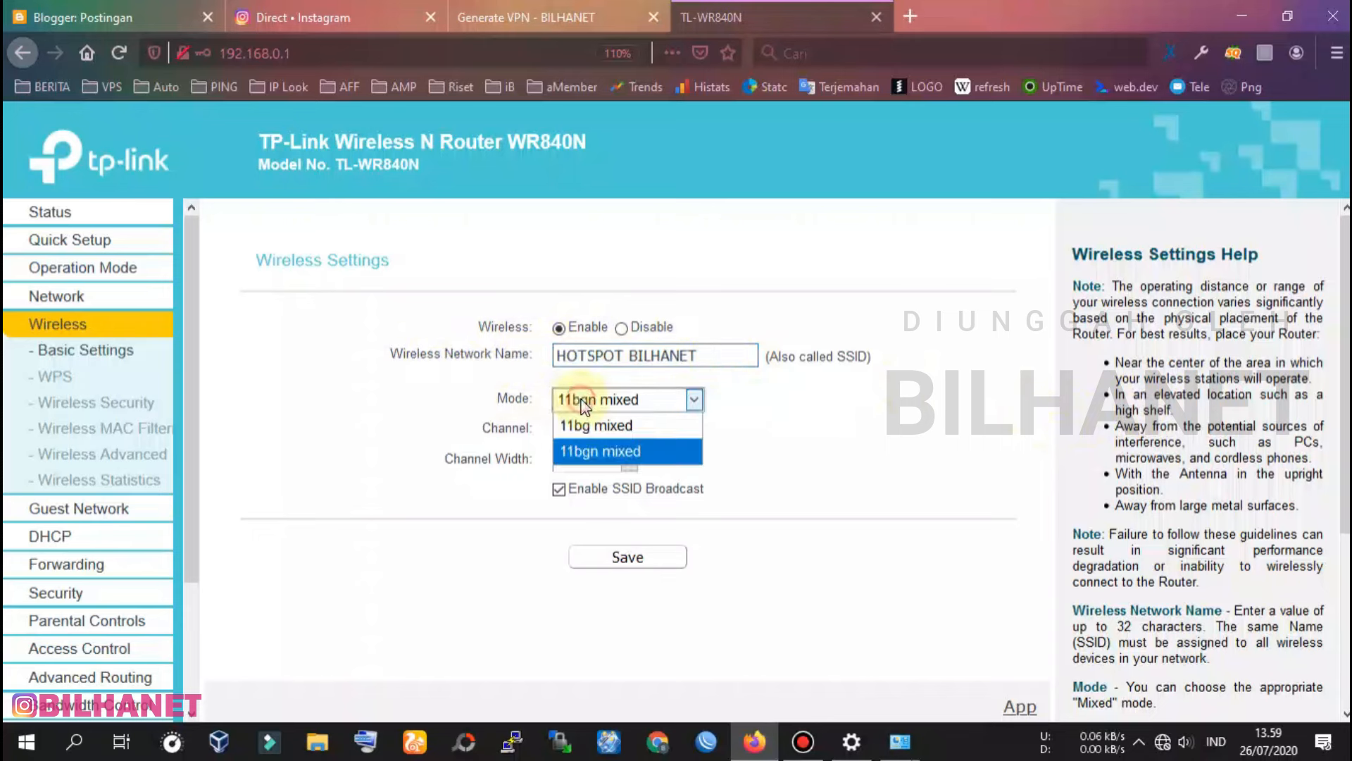
{"action": "left_click", "coordinate": [624, 445]}
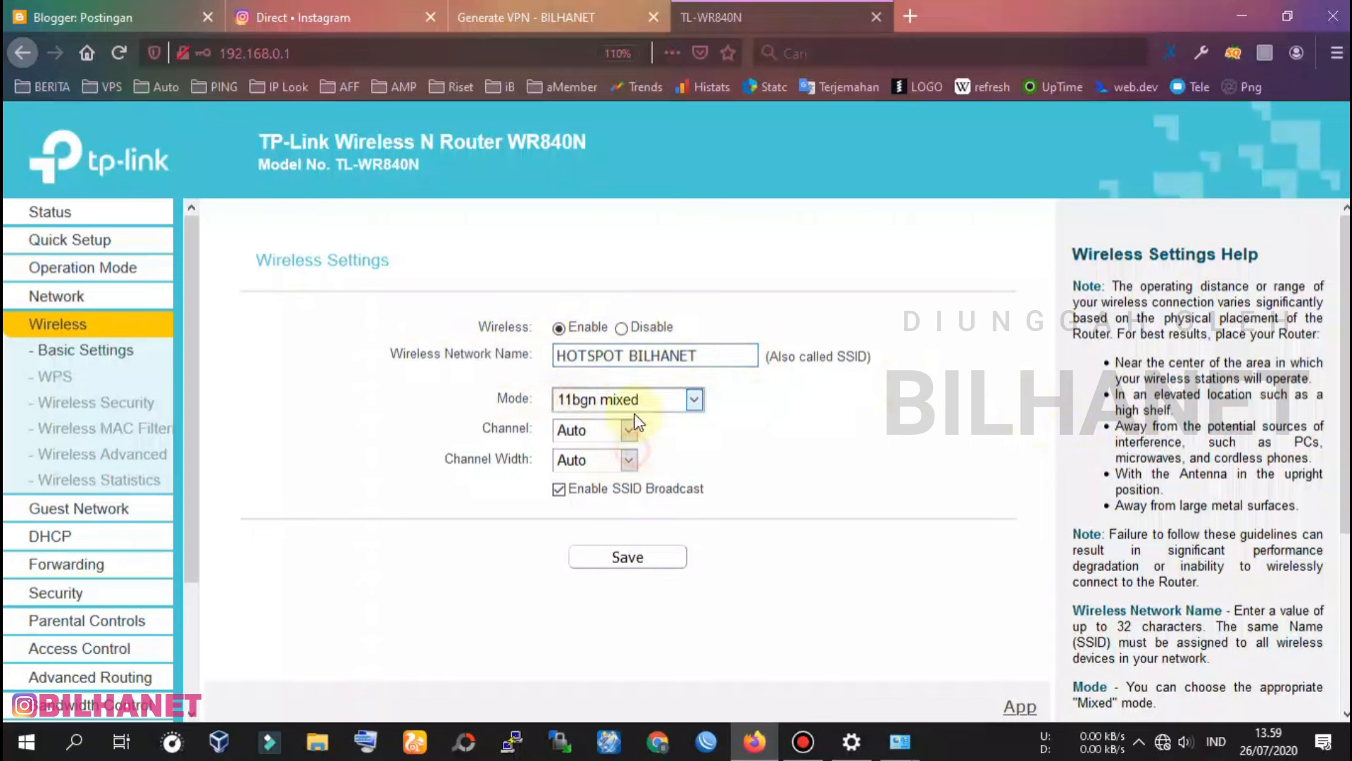
{"action": "left_click", "coordinate": [598, 403]}
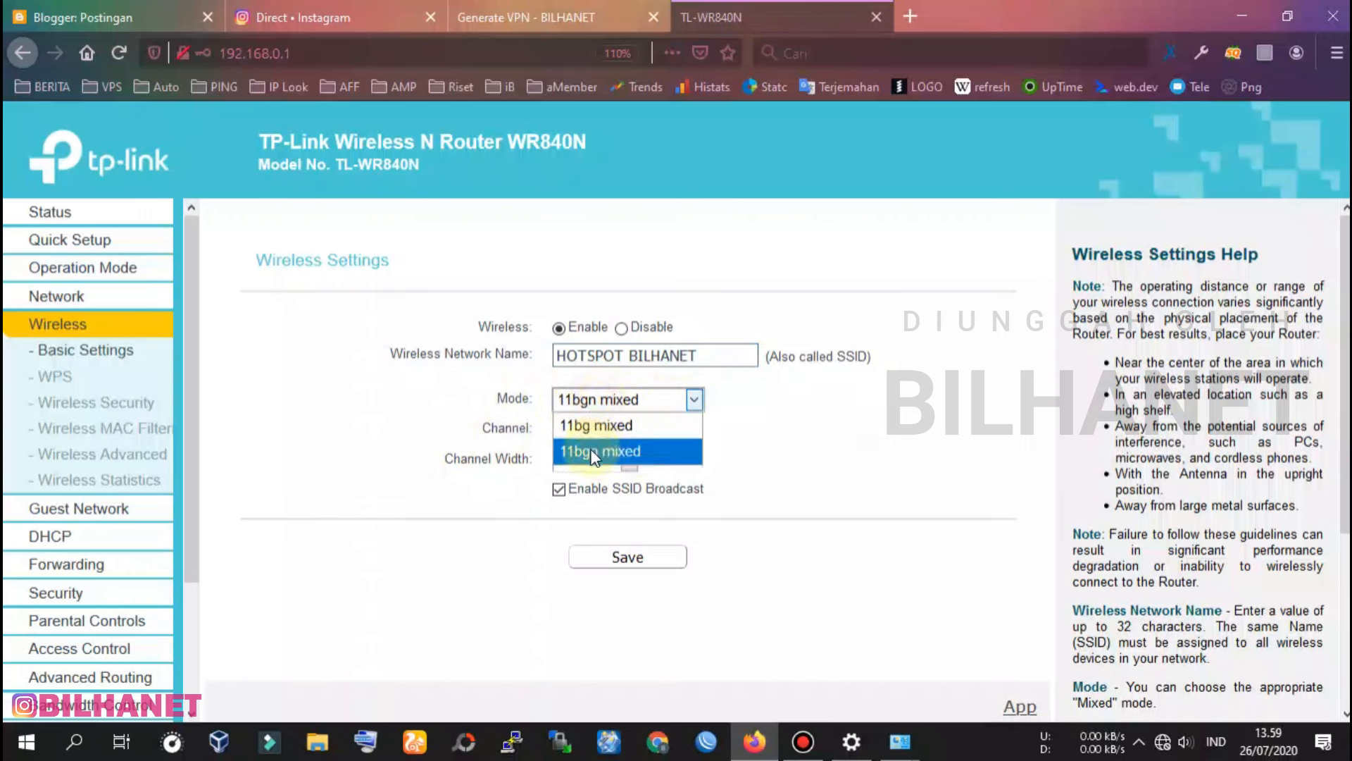
{"action": "left_click", "coordinate": [592, 452]}
{"action": "left_click", "coordinate": [622, 397]}
{"action": "left_click", "coordinate": [598, 425]}
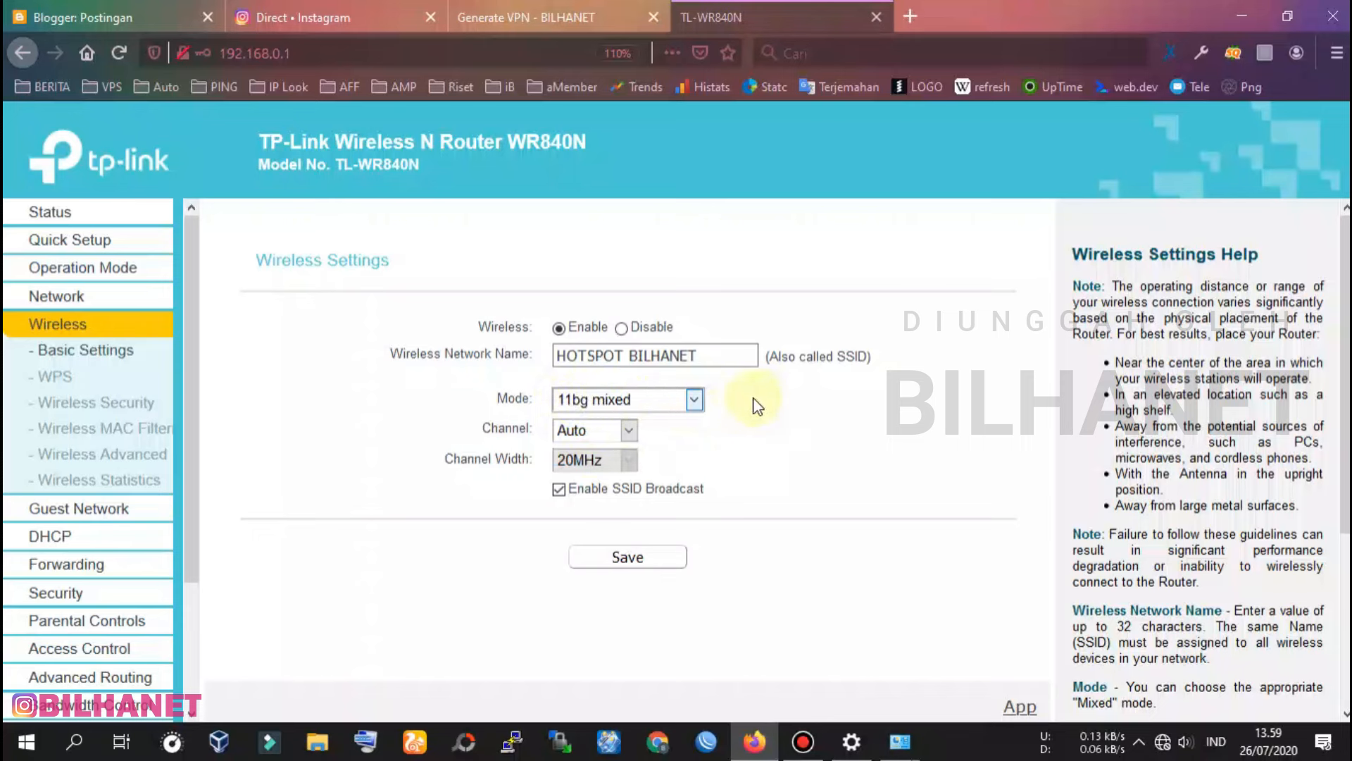
{"action": "left_click", "coordinate": [605, 400]}
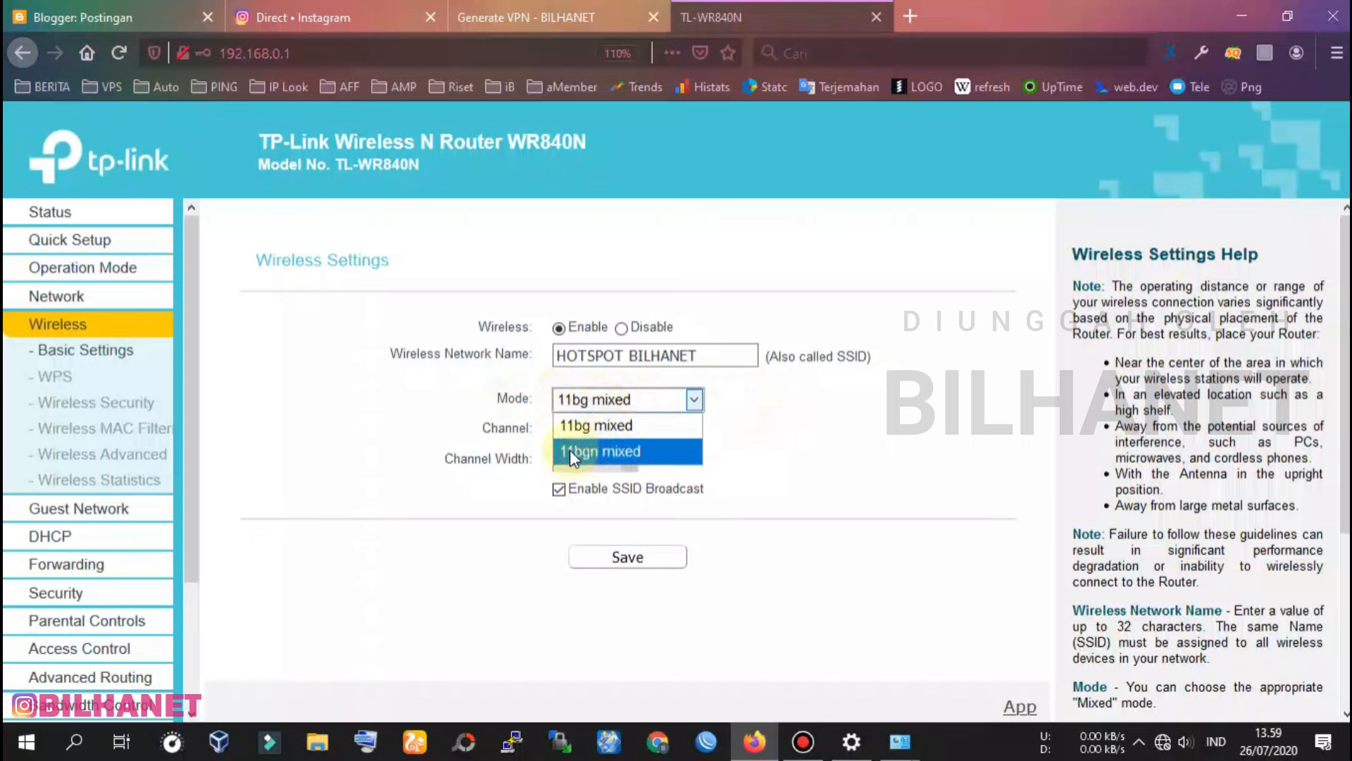
{"action": "left_click", "coordinate": [623, 451]}
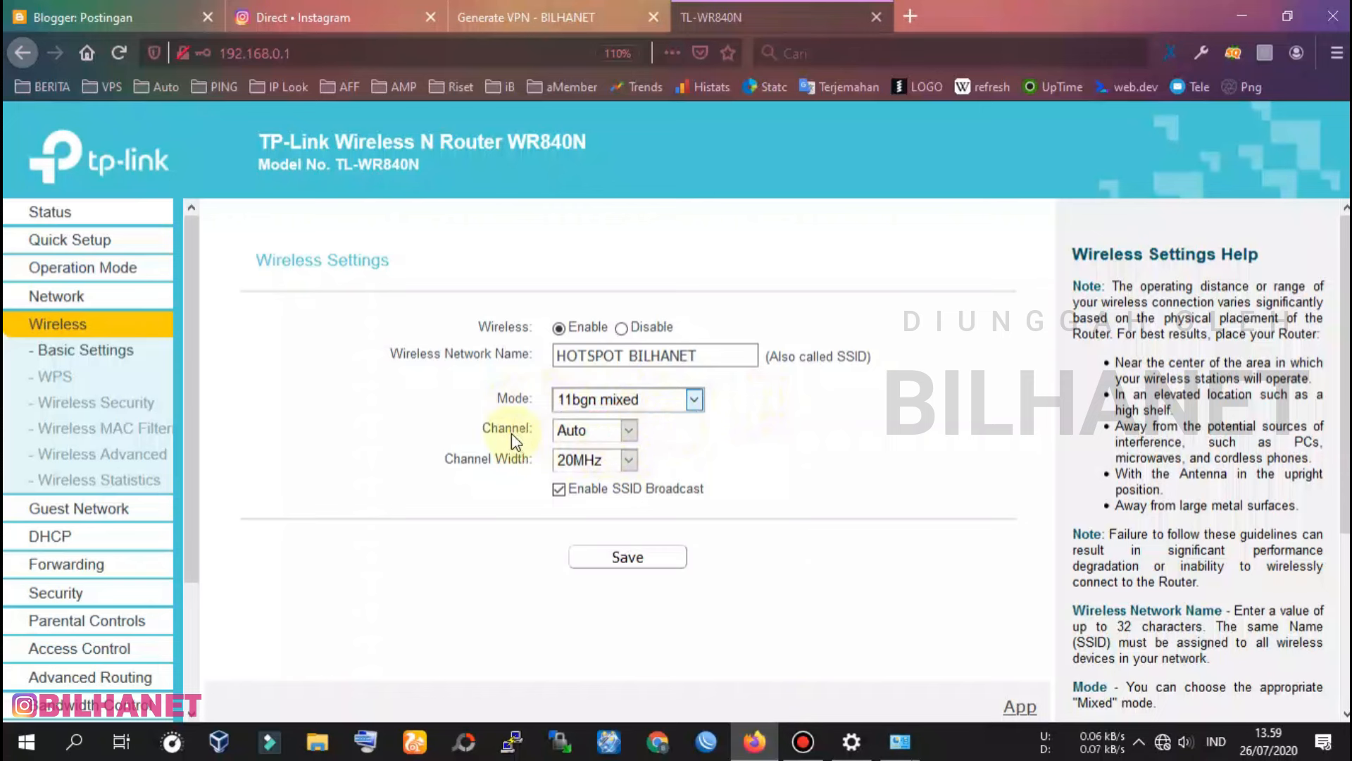
Set the wireless channel to 11.
{"action": "left_click", "coordinate": [569, 431]}
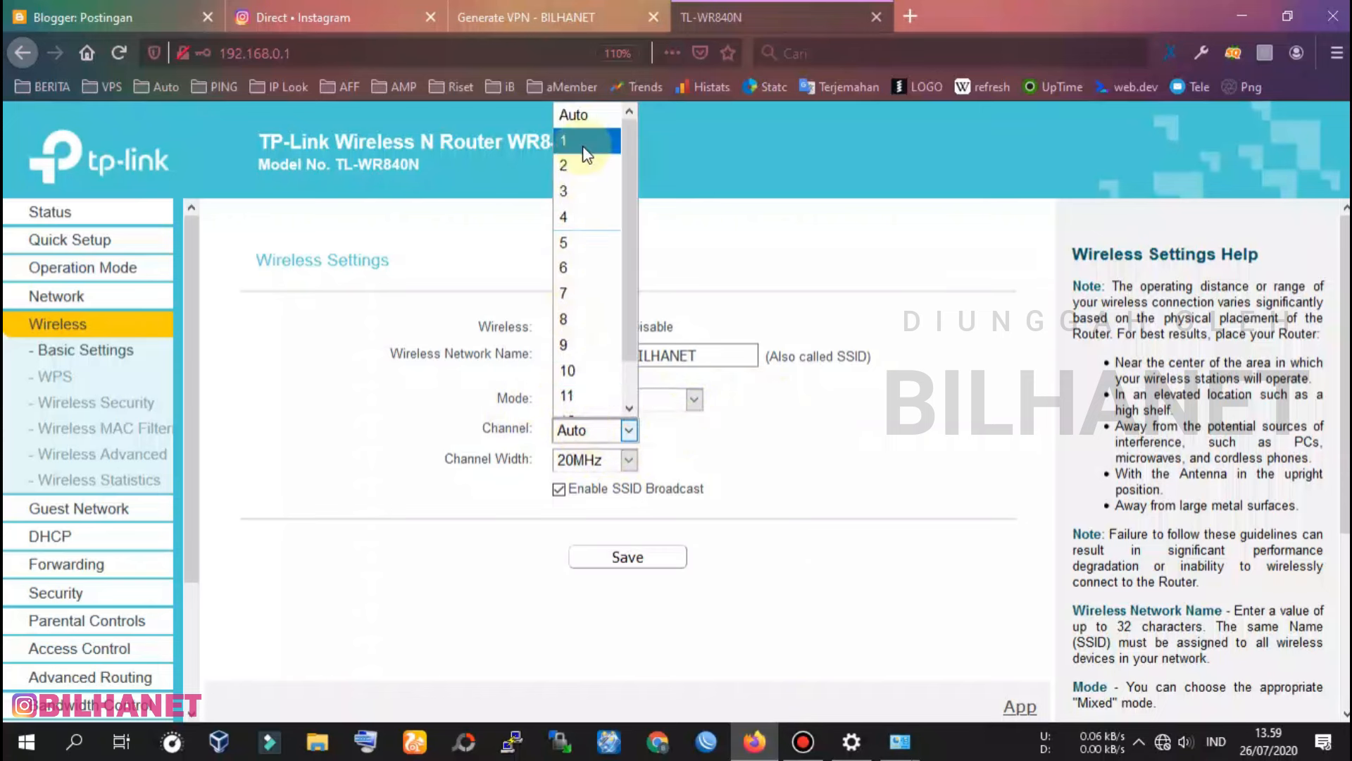
{"action": "scroll", "coordinate": [589, 352], "scroll_direction": "down", "scroll_amount": 1}
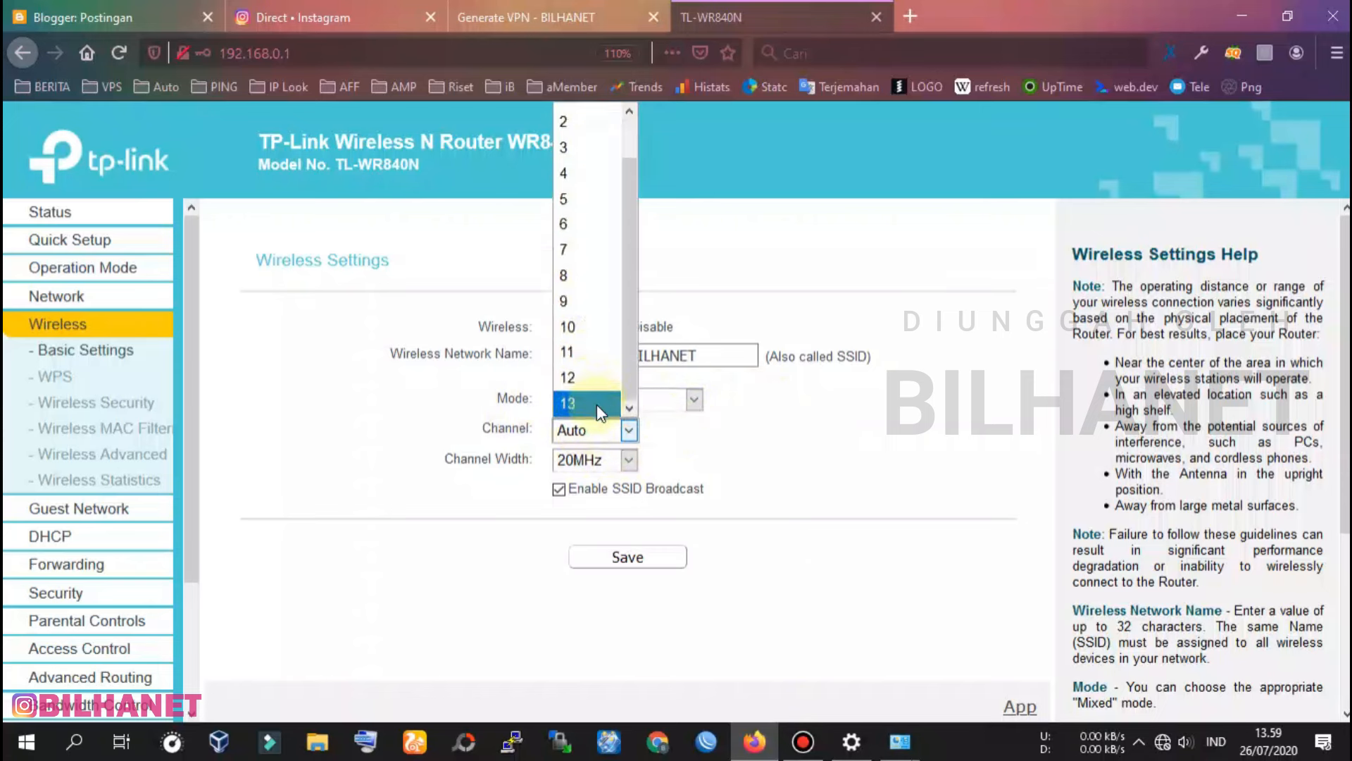
{"action": "scroll", "coordinate": [599, 372], "scroll_direction": "up", "scroll_amount": 1}
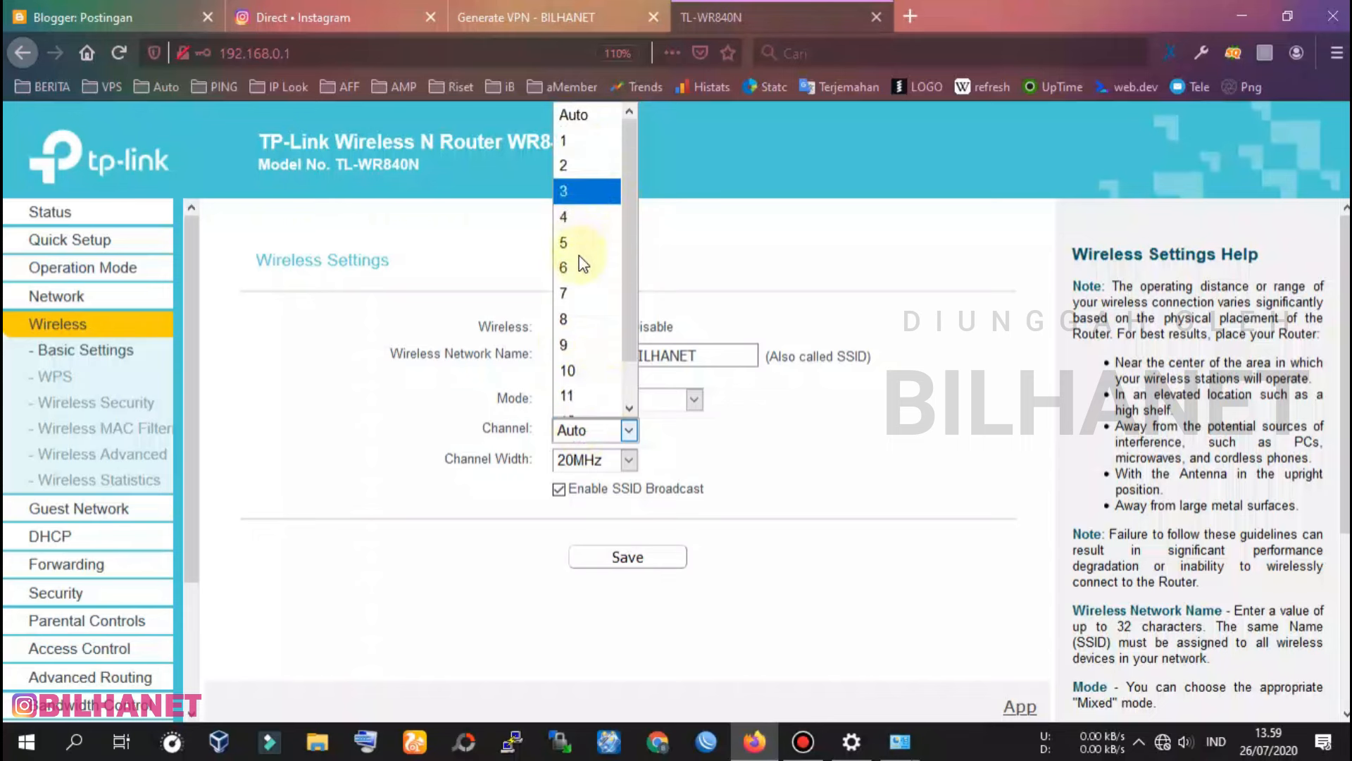
{"action": "left_click", "coordinate": [572, 140]}
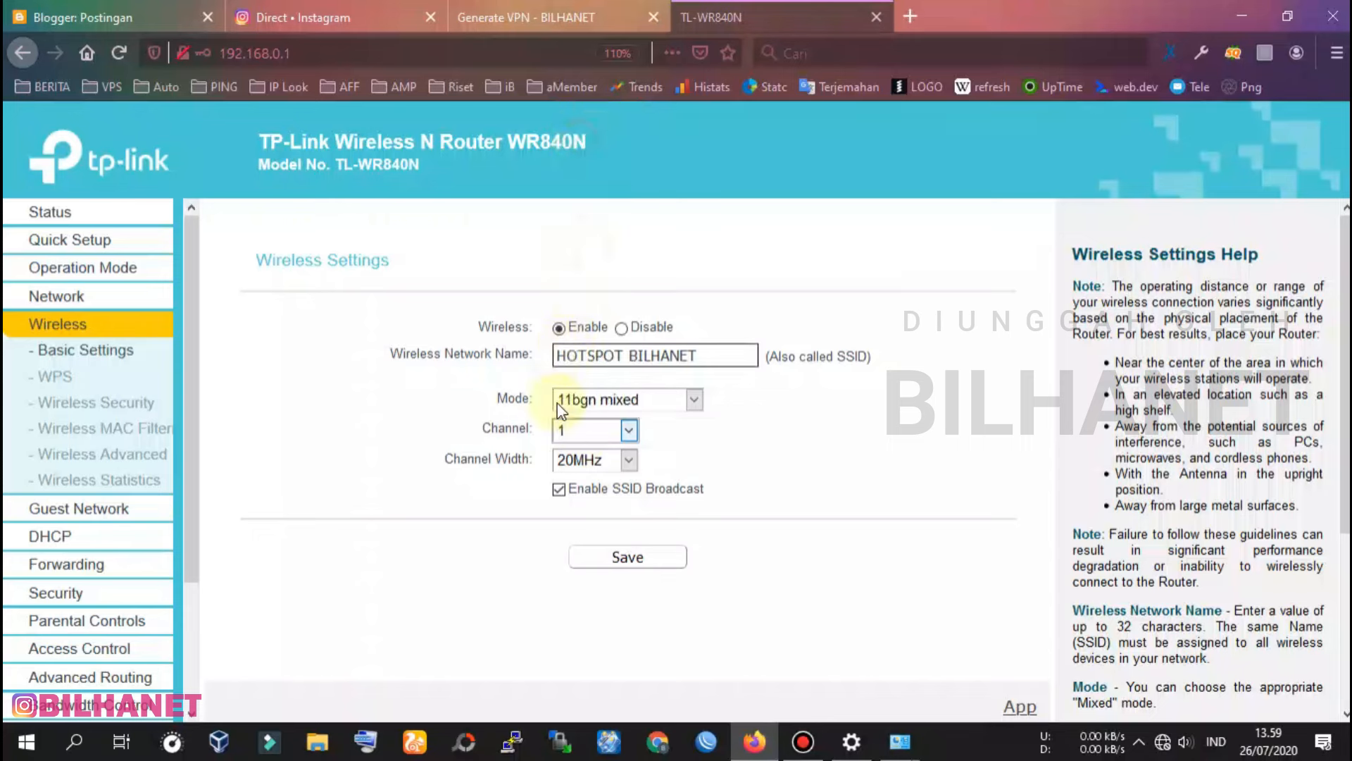
{"action": "left_click", "coordinate": [577, 438]}
{"action": "scroll", "coordinate": [577, 352], "scroll_direction": "down", "scroll_amount": 1}
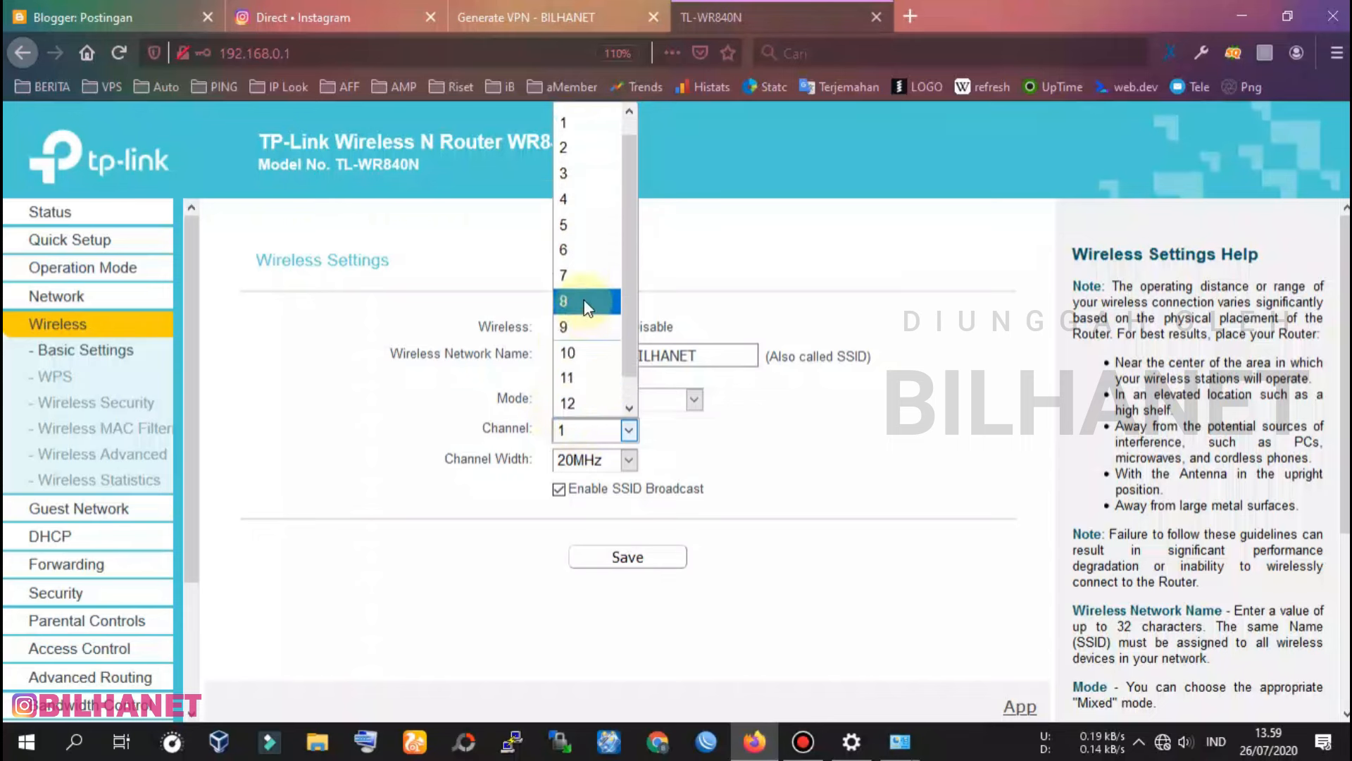
{"action": "left_click", "coordinate": [575, 254]}
{"action": "left_click", "coordinate": [580, 430]}
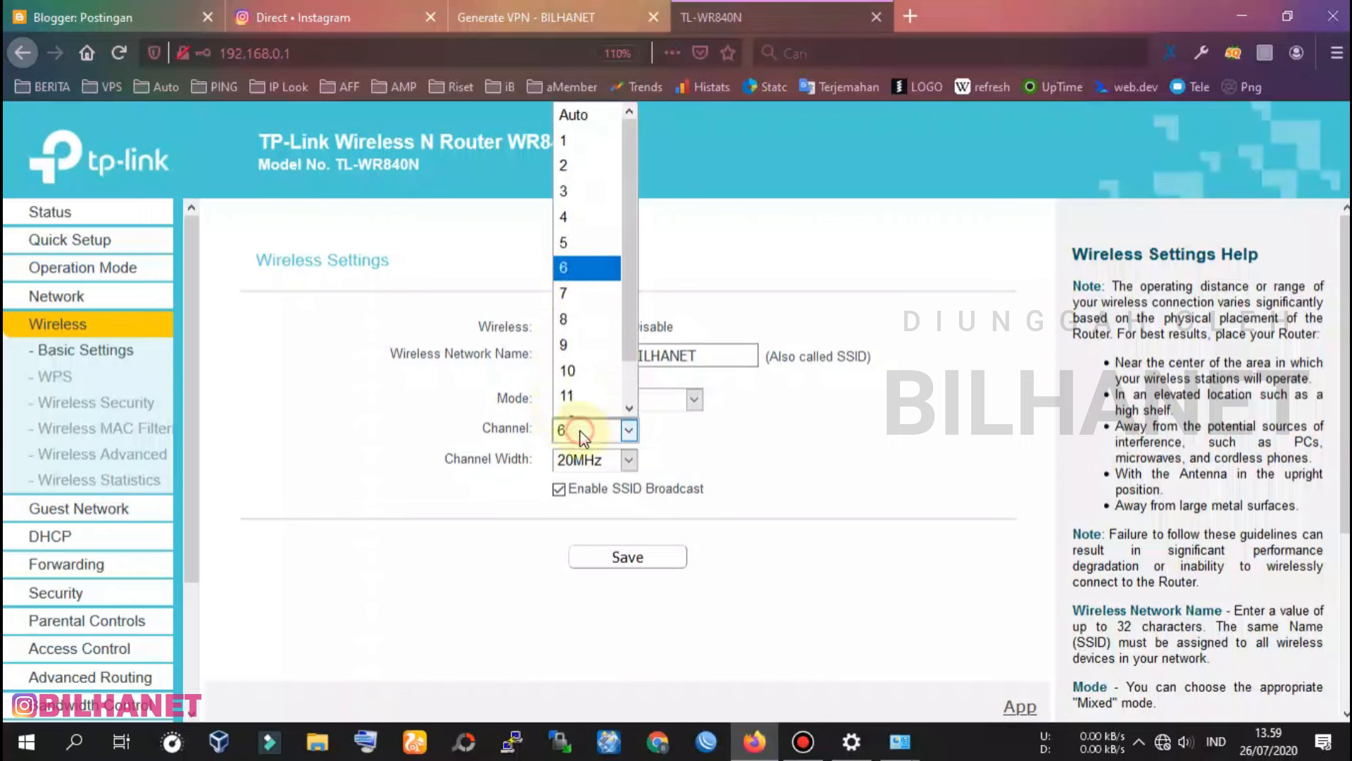
{"action": "left_click", "coordinate": [581, 272]}
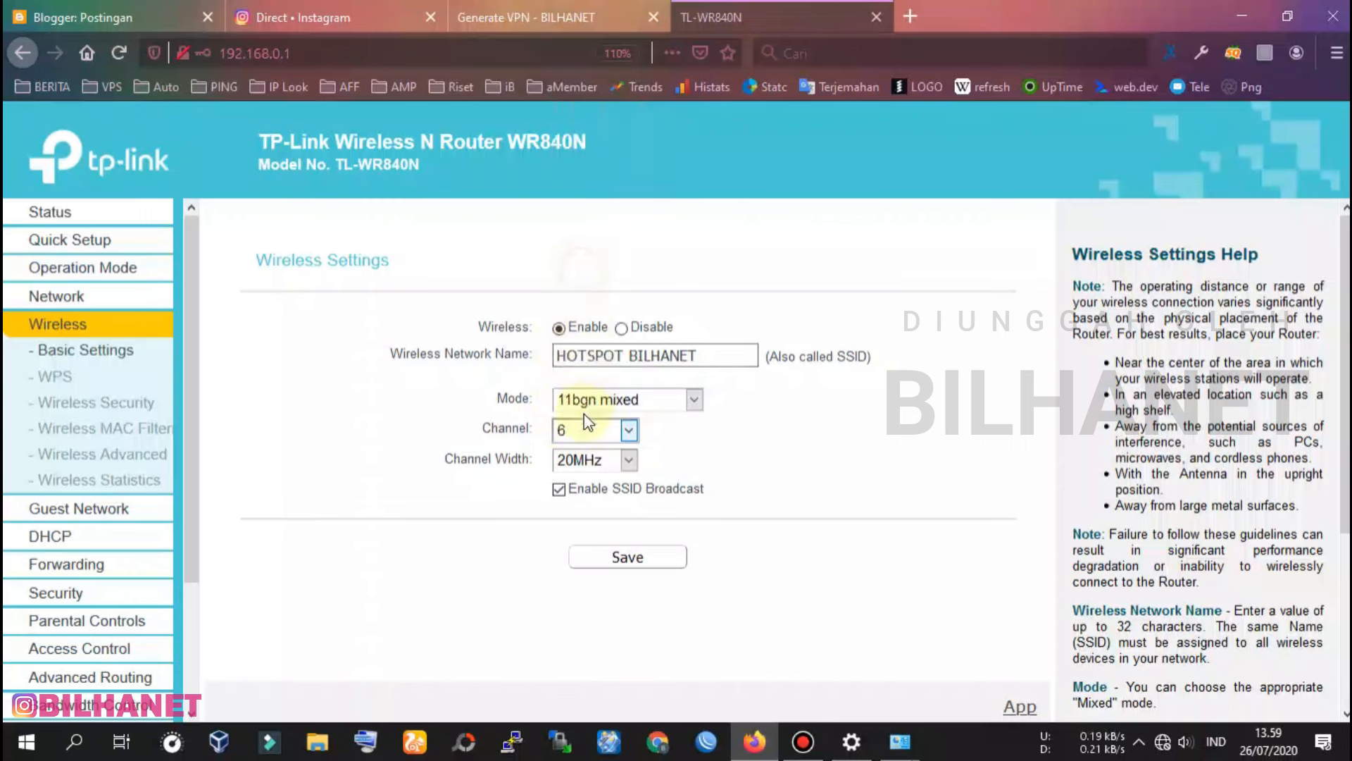
{"action": "left_click", "coordinate": [588, 429]}
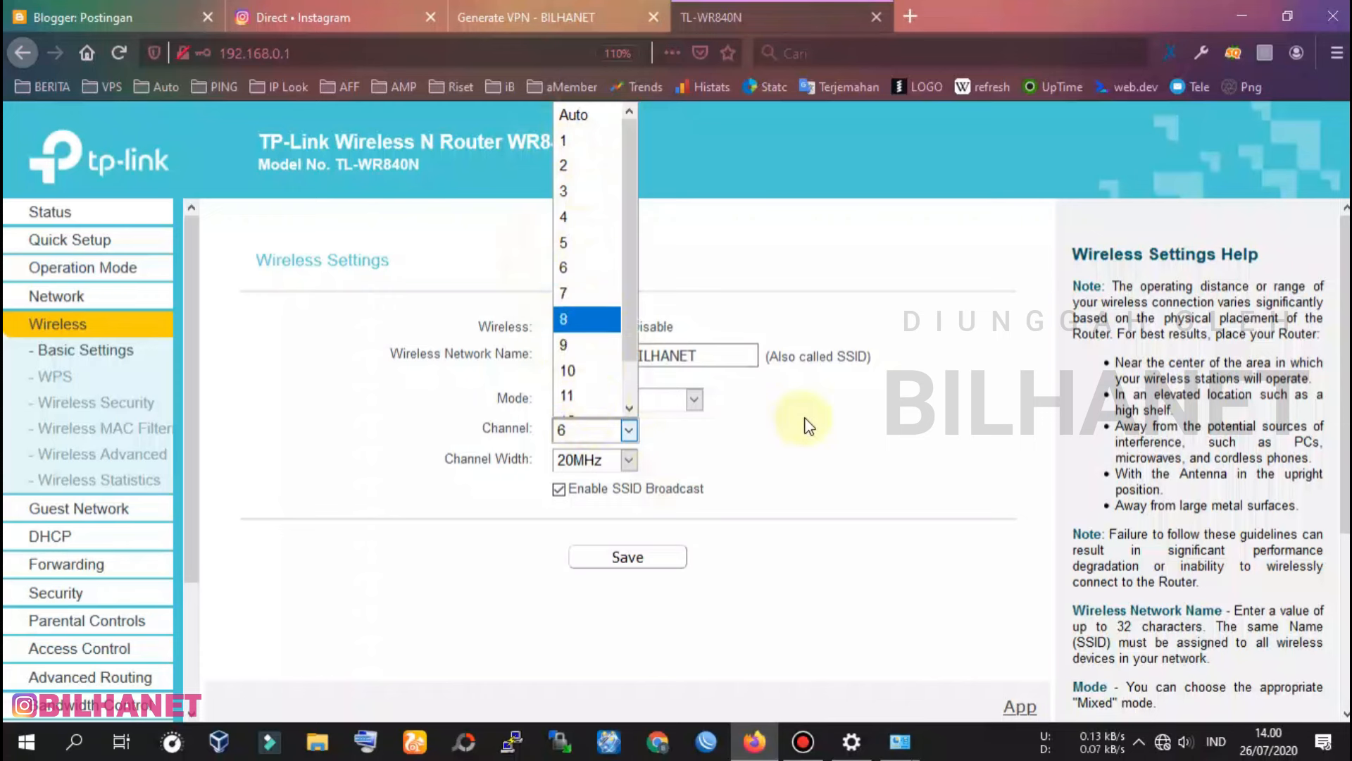
{"action": "left_click", "coordinate": [618, 429]}
{"action": "left_click", "coordinate": [616, 428]}
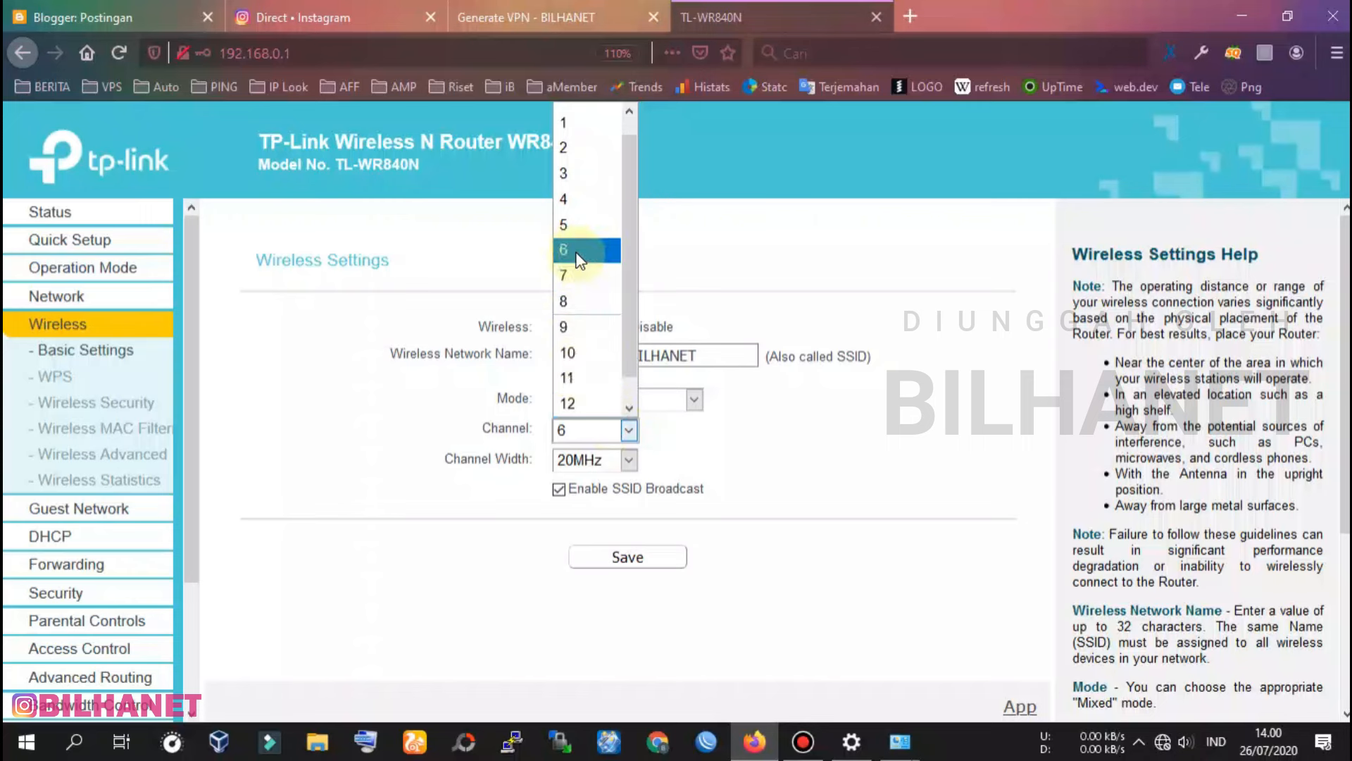
{"action": "left_click", "coordinate": [575, 378]}
{"action": "left_click", "coordinate": [711, 444]}
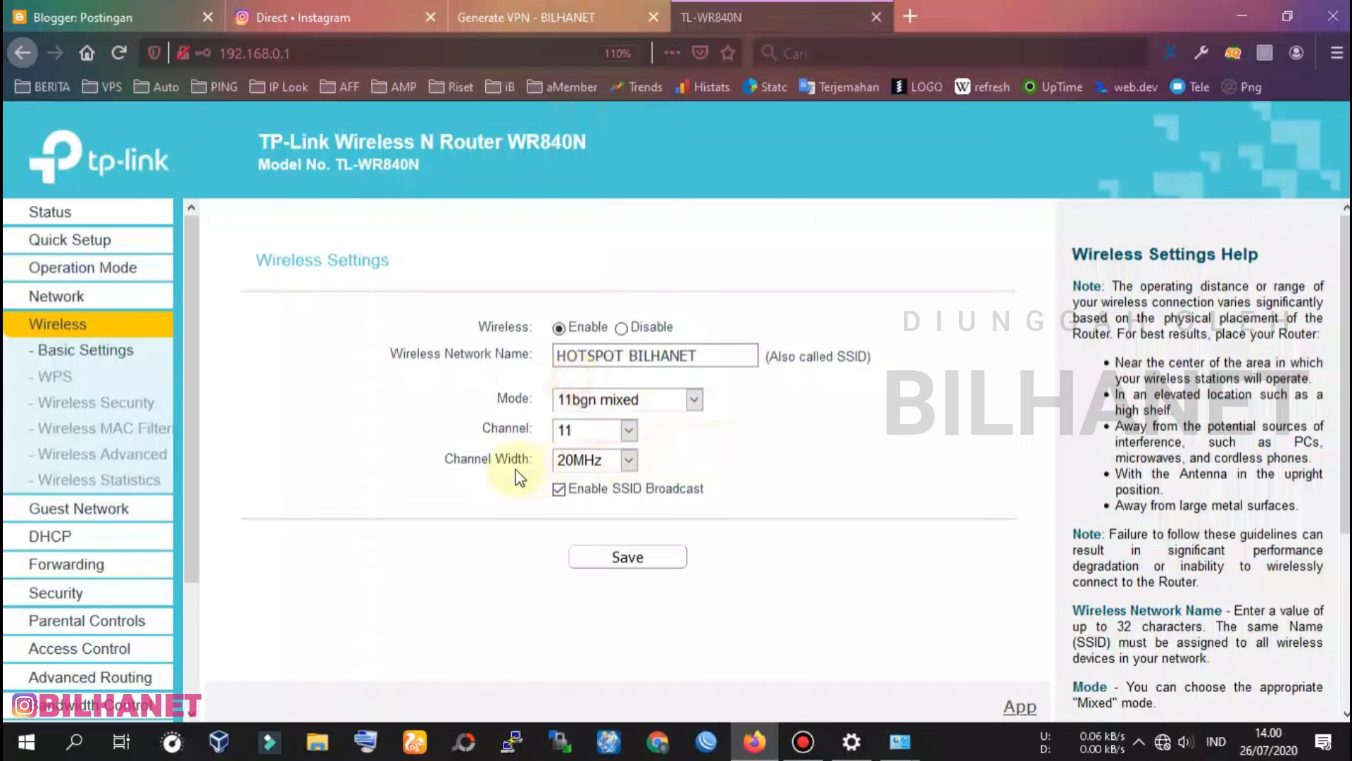
Keep the channel width at 20MHz and save the wireless settings.
{"action": "left_click", "coordinate": [593, 458]}
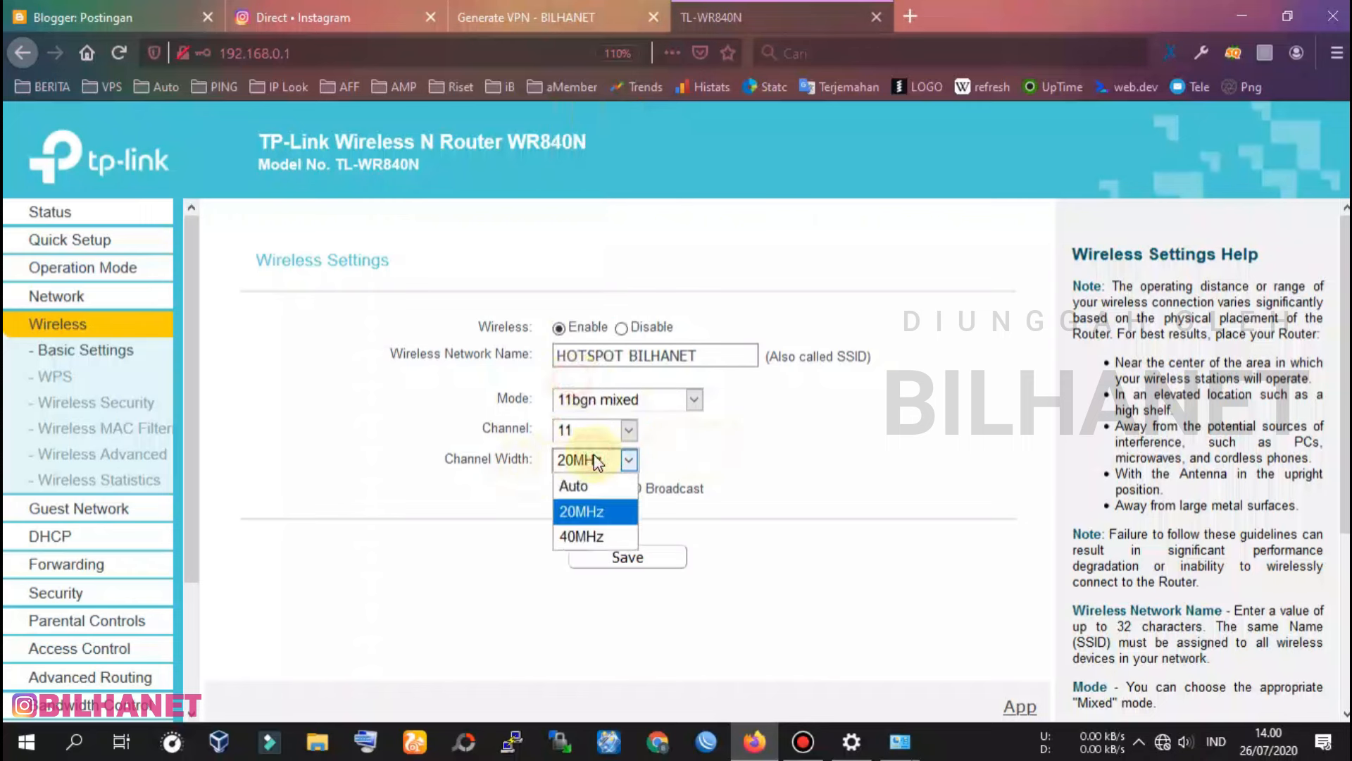
{"action": "left_click", "coordinate": [594, 512]}
{"action": "left_click", "coordinate": [694, 466]}
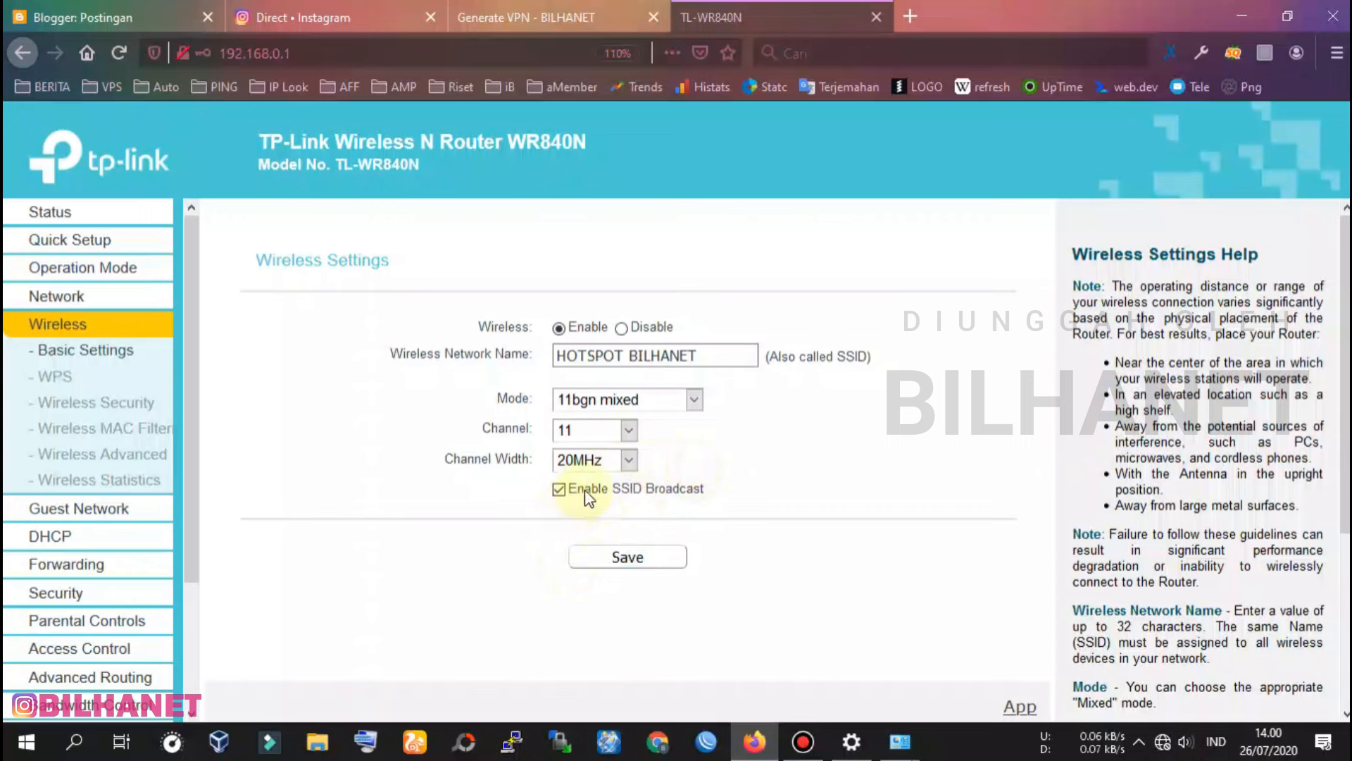
{"action": "left_click", "coordinate": [629, 558]}
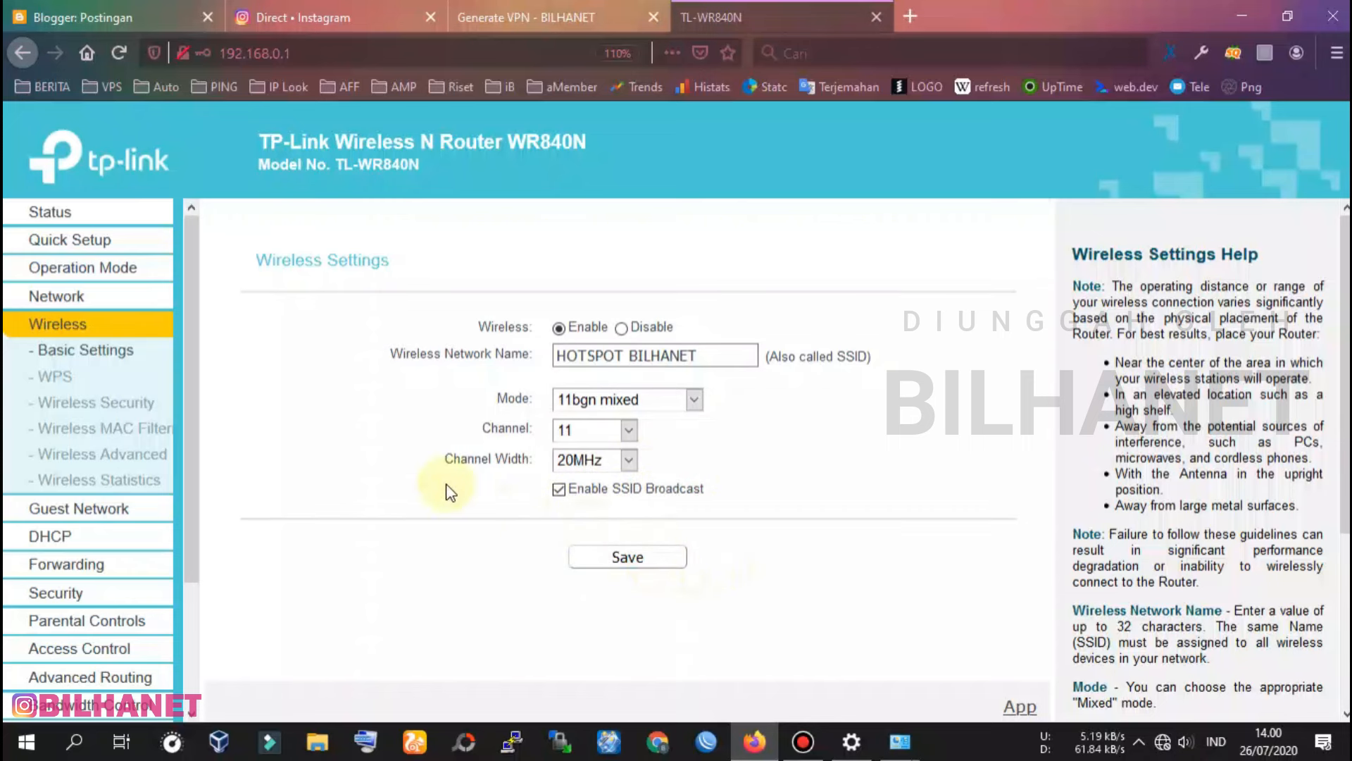
Disable WPS, then choose Disable Wireless Security and save it.
{"action": "left_click", "coordinate": [55, 376]}
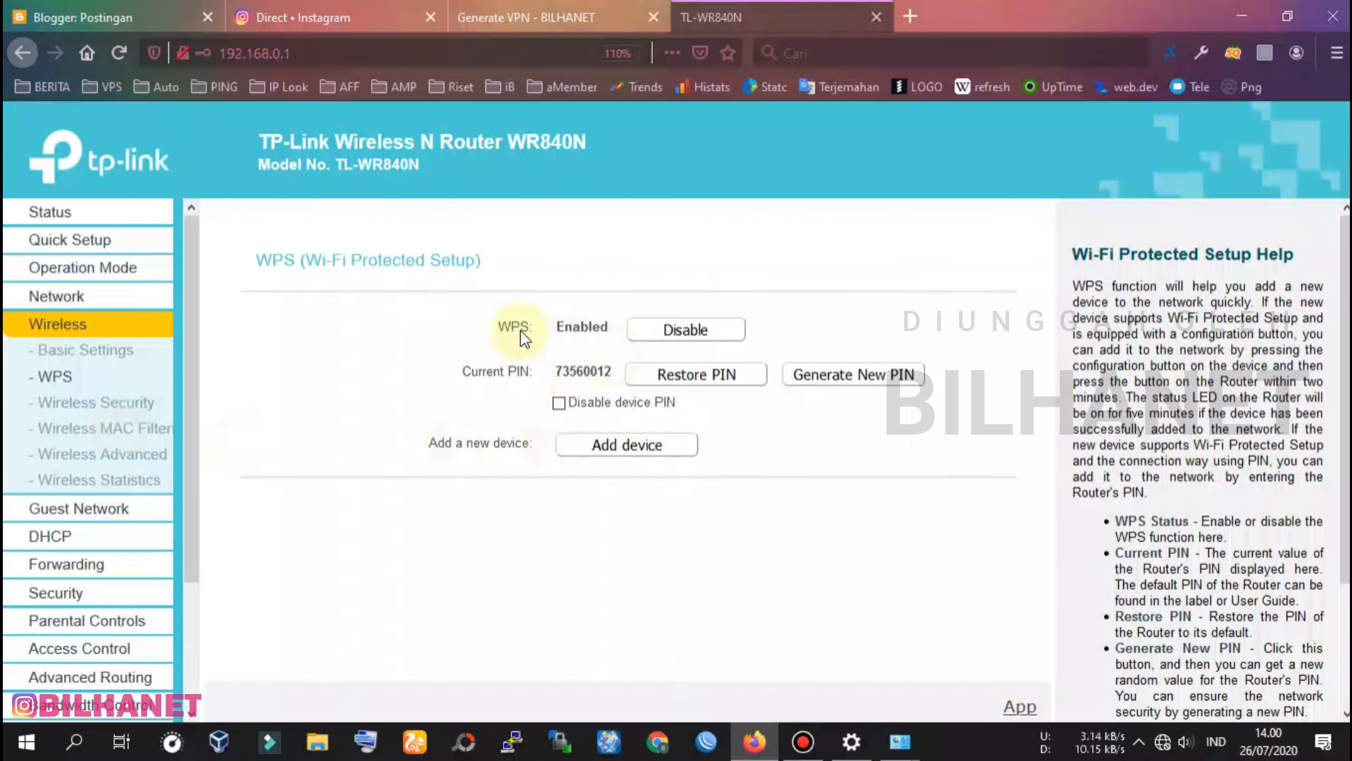
{"action": "left_click", "coordinate": [700, 338]}
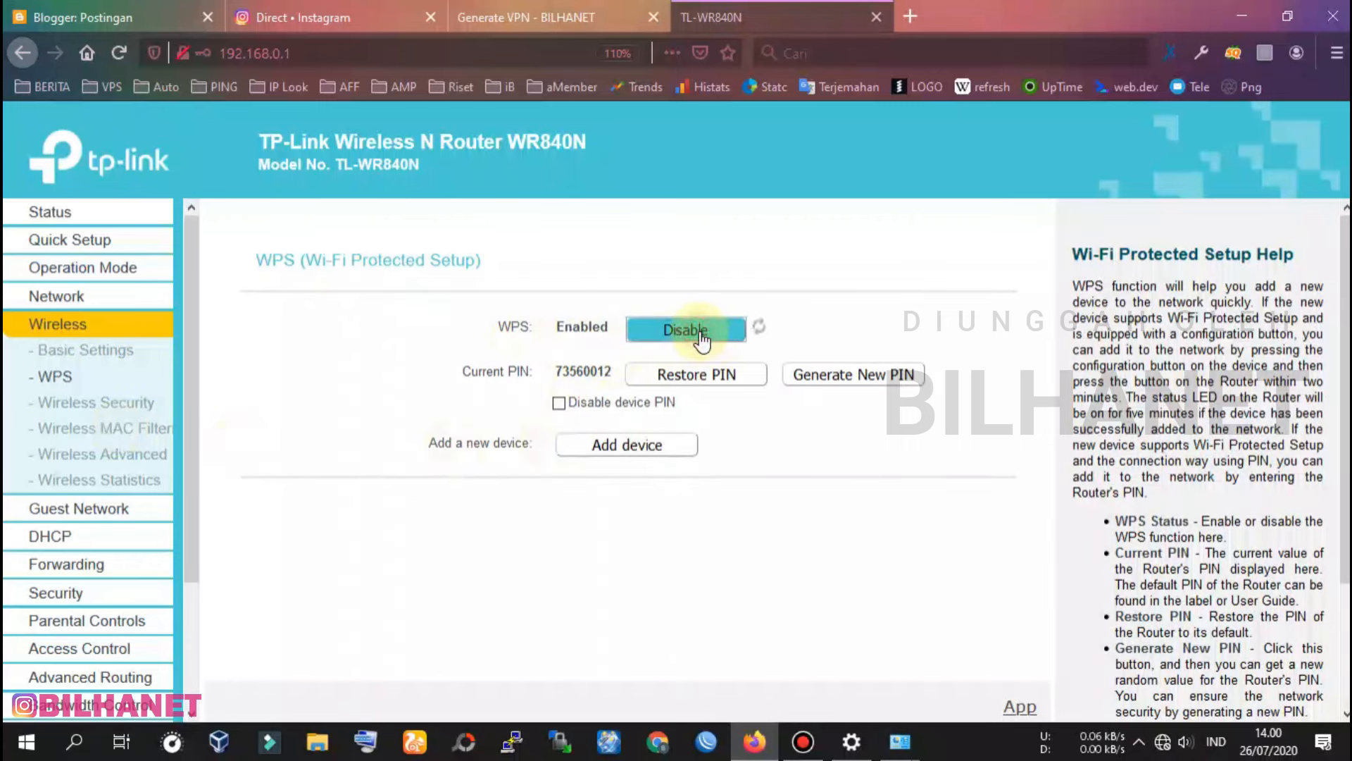
{"action": "left_click", "coordinate": [85, 405]}
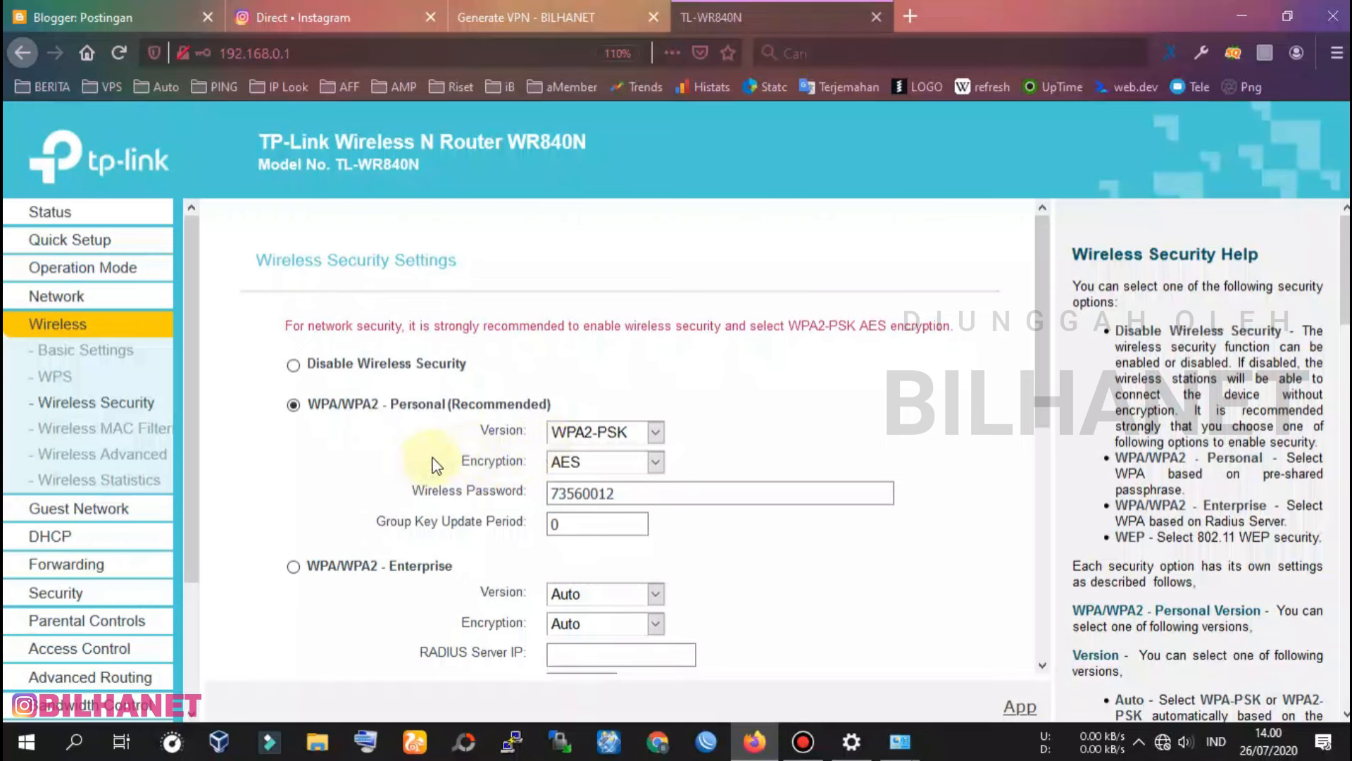
{"action": "left_click", "coordinate": [295, 369]}
{"action": "scroll", "coordinate": [356, 418], "scroll_direction": "down", "scroll_amount": 5}
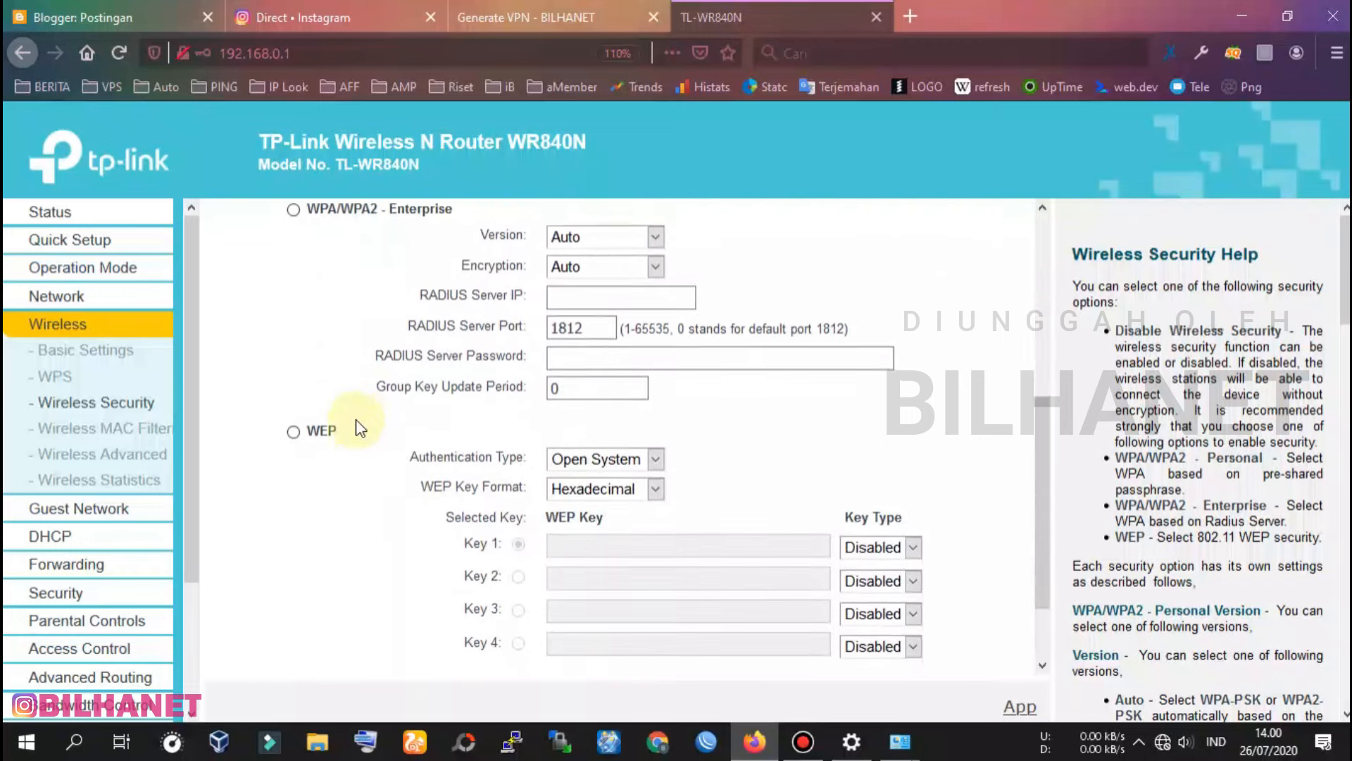
{"action": "scroll", "coordinate": [359, 426], "scroll_direction": "down", "scroll_amount": 2}
{"action": "left_click", "coordinate": [618, 624]}
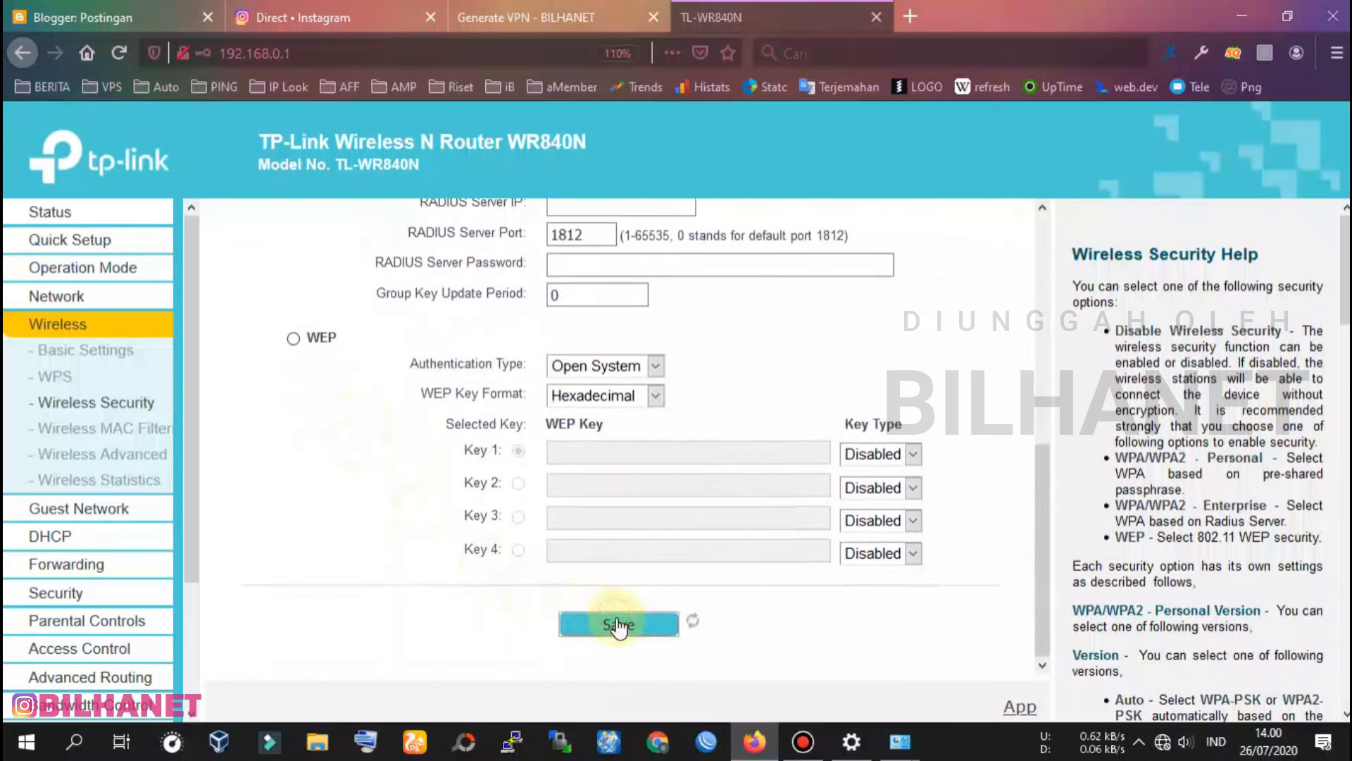
{"action": "scroll", "coordinate": [454, 488], "scroll_direction": "down", "scroll_amount": 2}
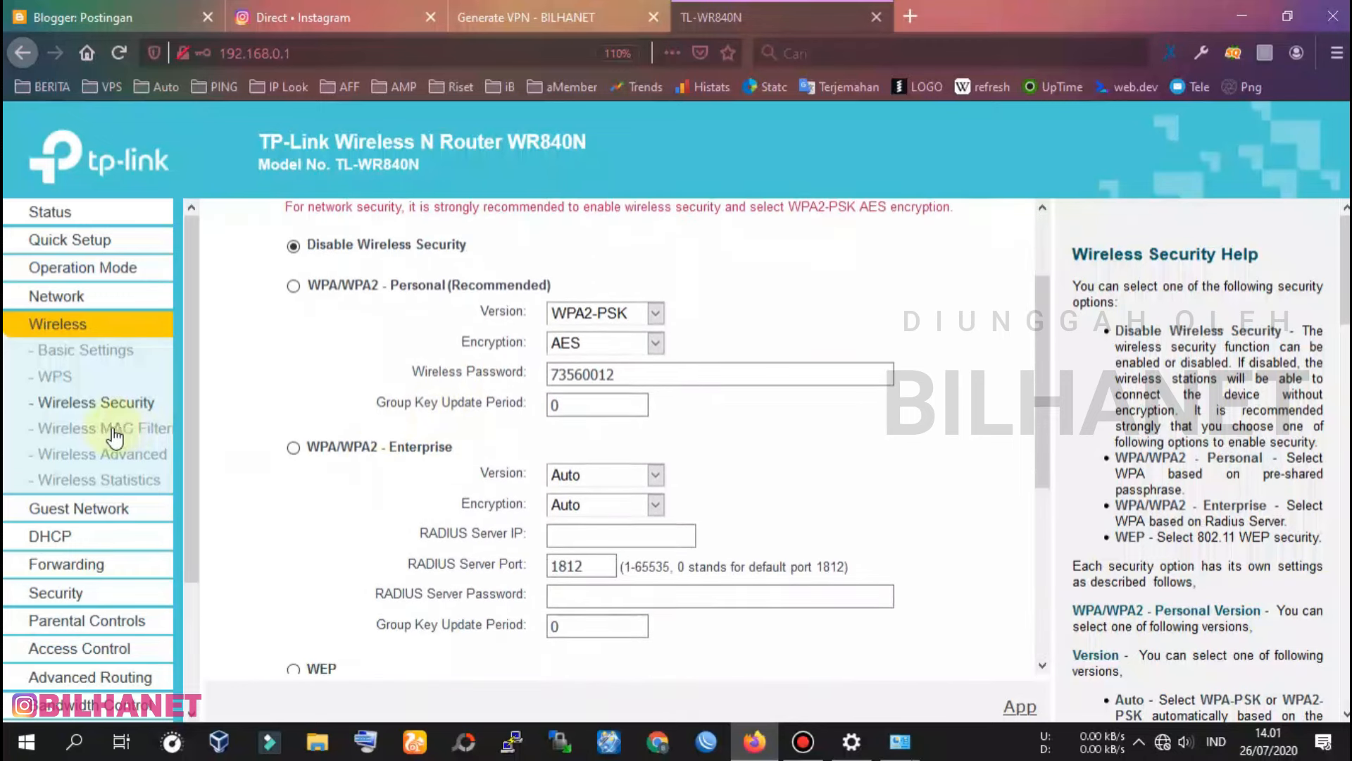
On Wireless Advanced, keep Transmit Power at High and save.
{"action": "left_click", "coordinate": [125, 455]}
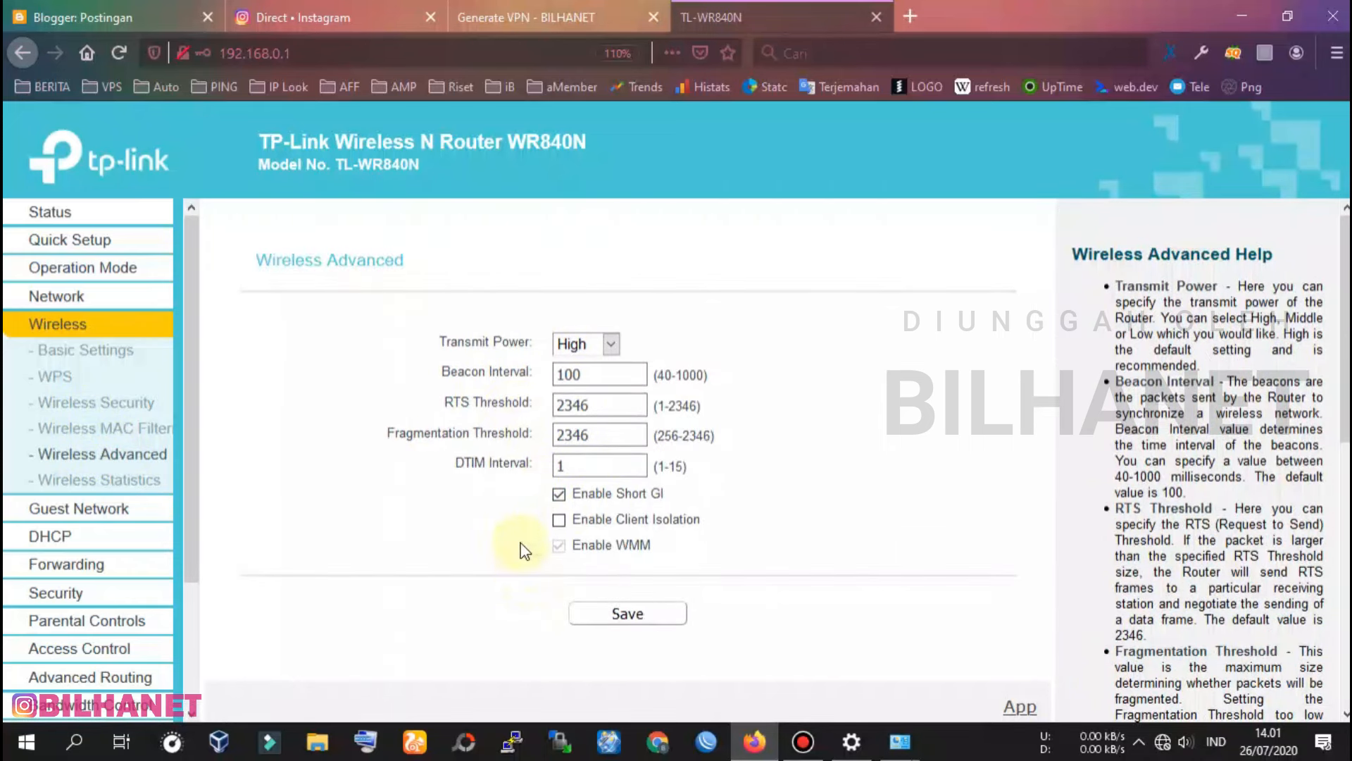
{"action": "left_click", "coordinate": [587, 345]}
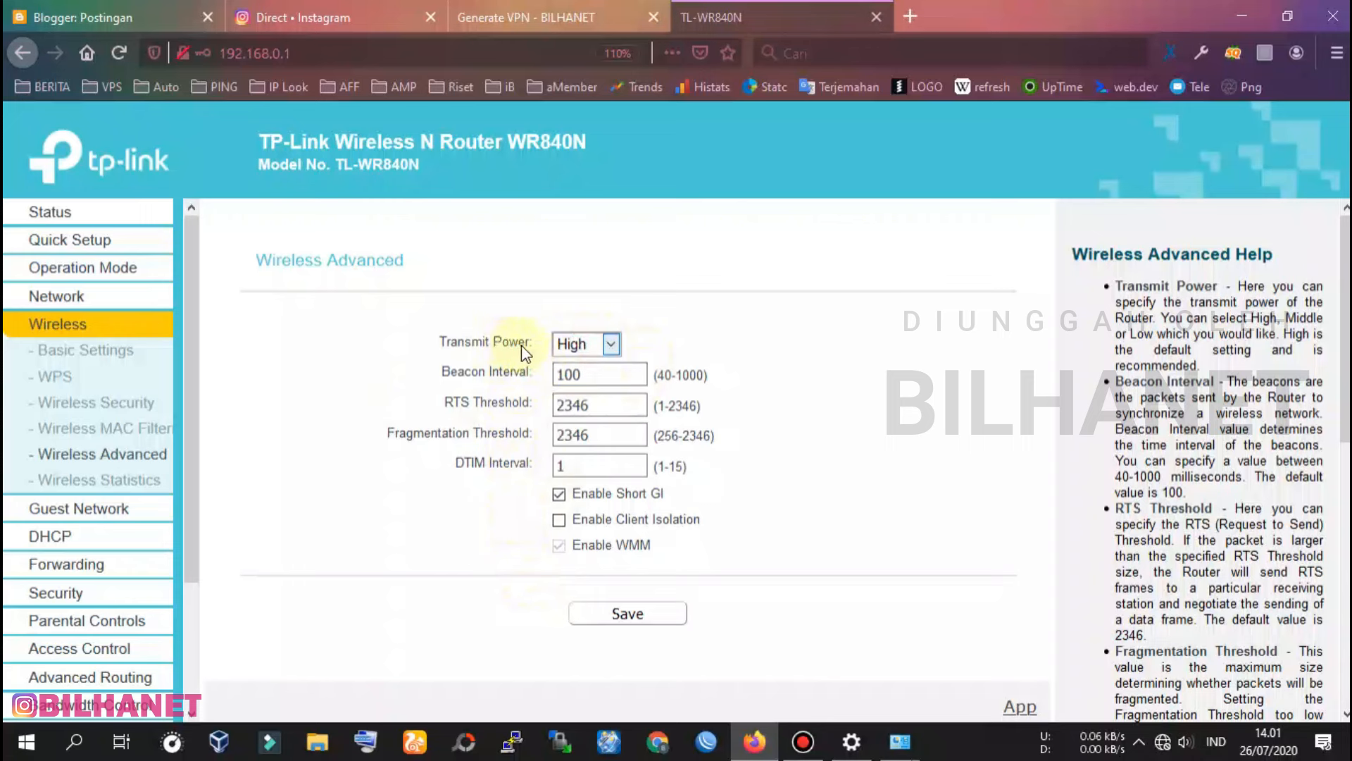
{"action": "left_click", "coordinate": [579, 345]}
{"action": "left_click", "coordinate": [579, 370]}
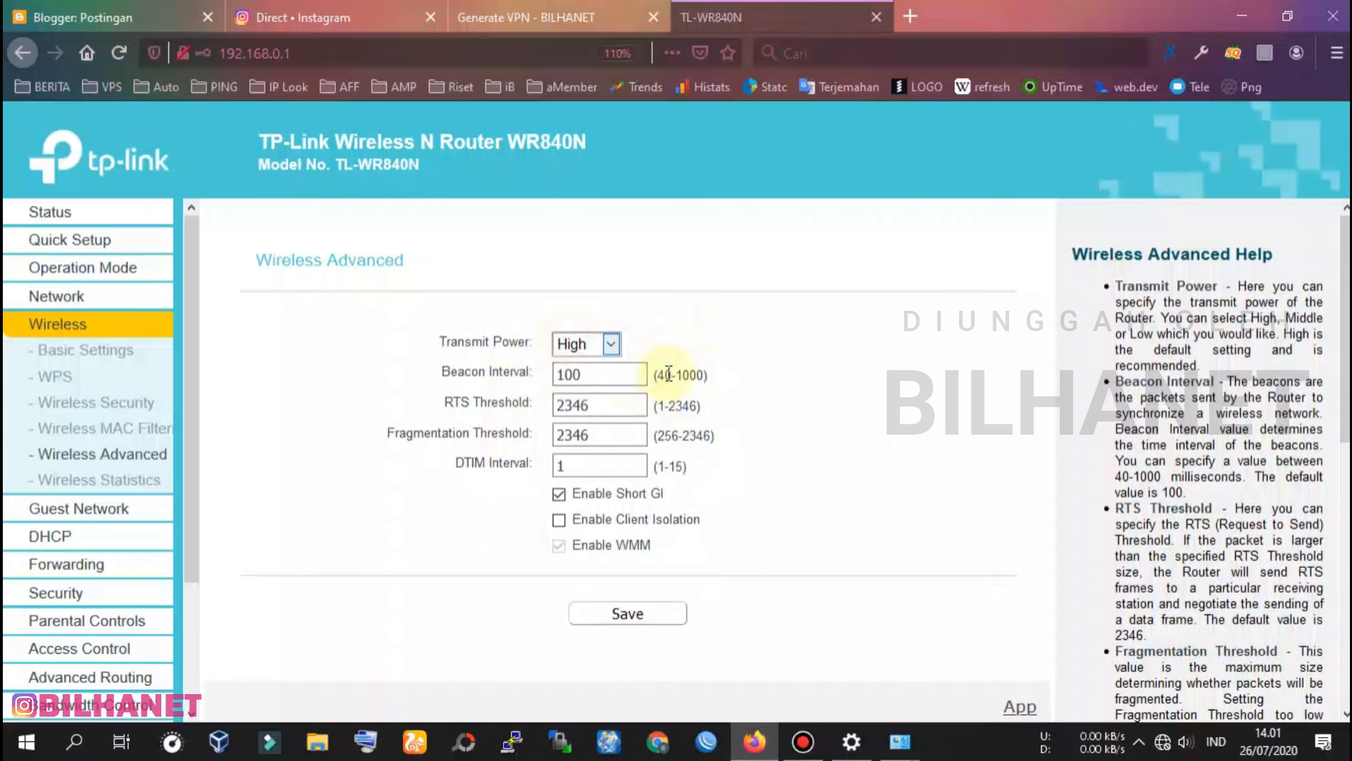
{"action": "left_click", "coordinate": [676, 615]}
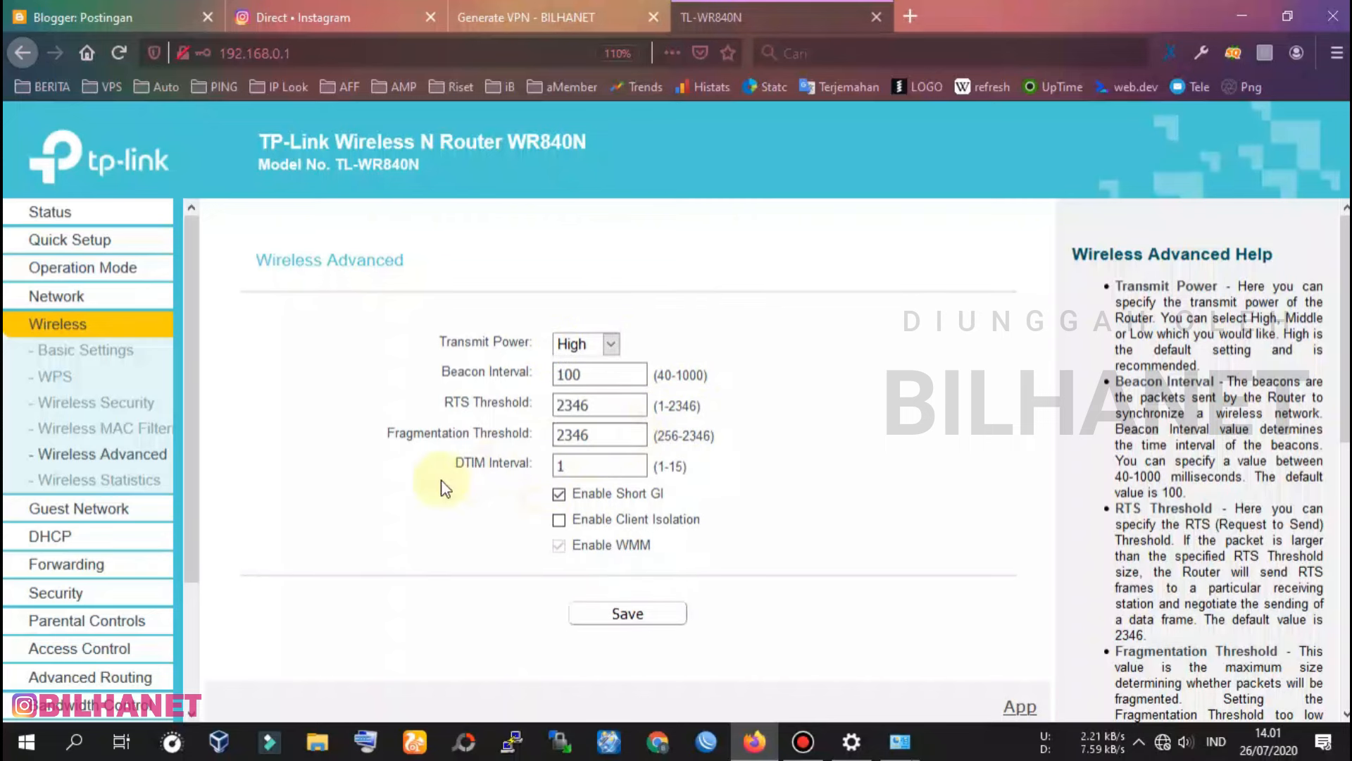
Open WAN settings, leave connection type on Dynamic IP, and expand the Advanced options.
{"action": "left_click", "coordinate": [68, 305]}
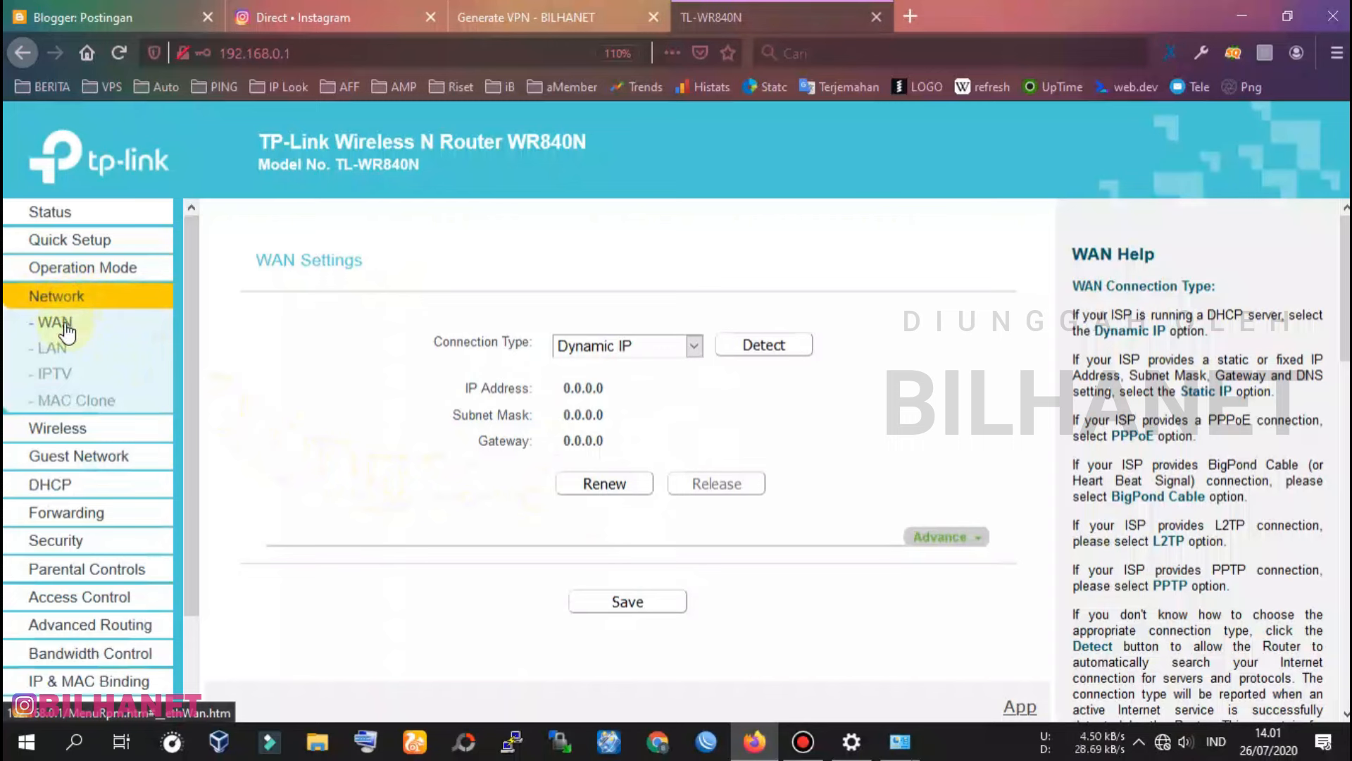
{"action": "left_click", "coordinate": [619, 347]}
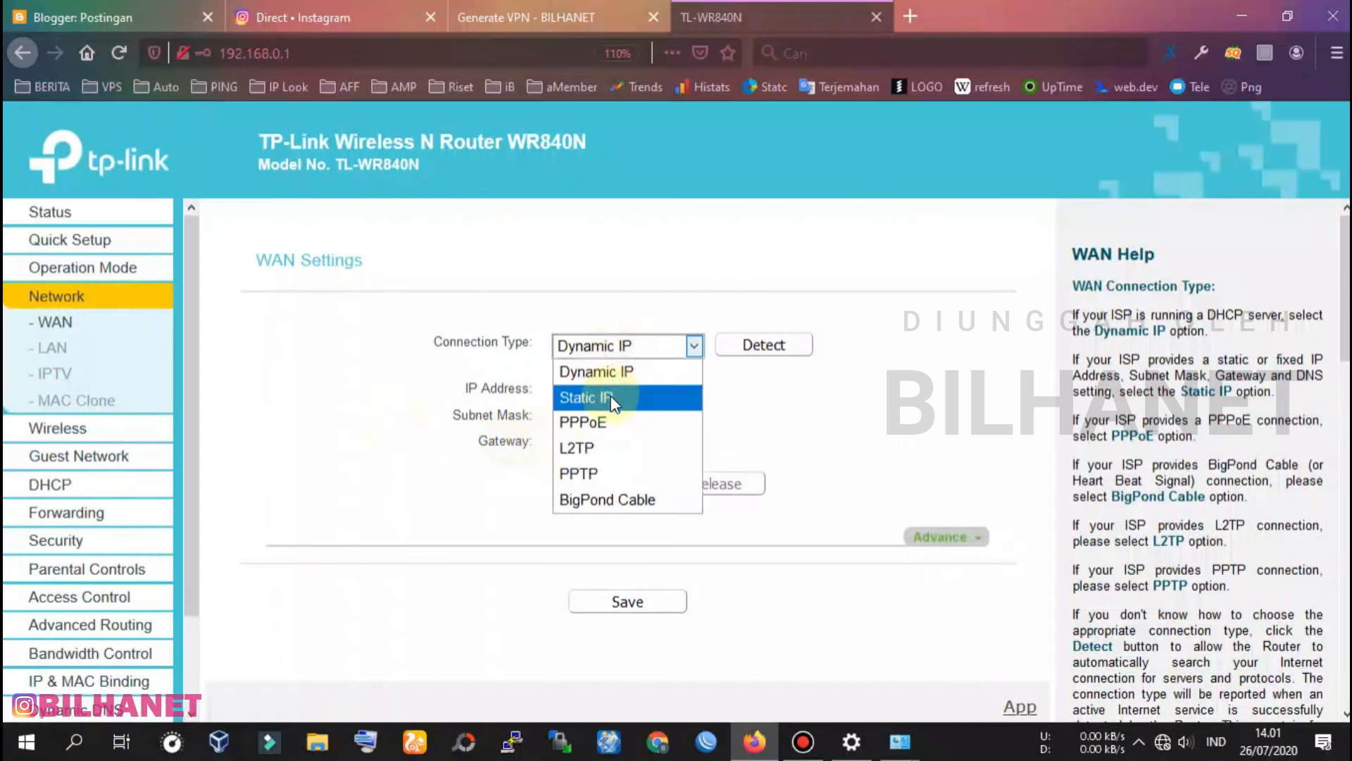
{"action": "left_click", "coordinate": [611, 399]}
{"action": "left_click", "coordinate": [640, 348]}
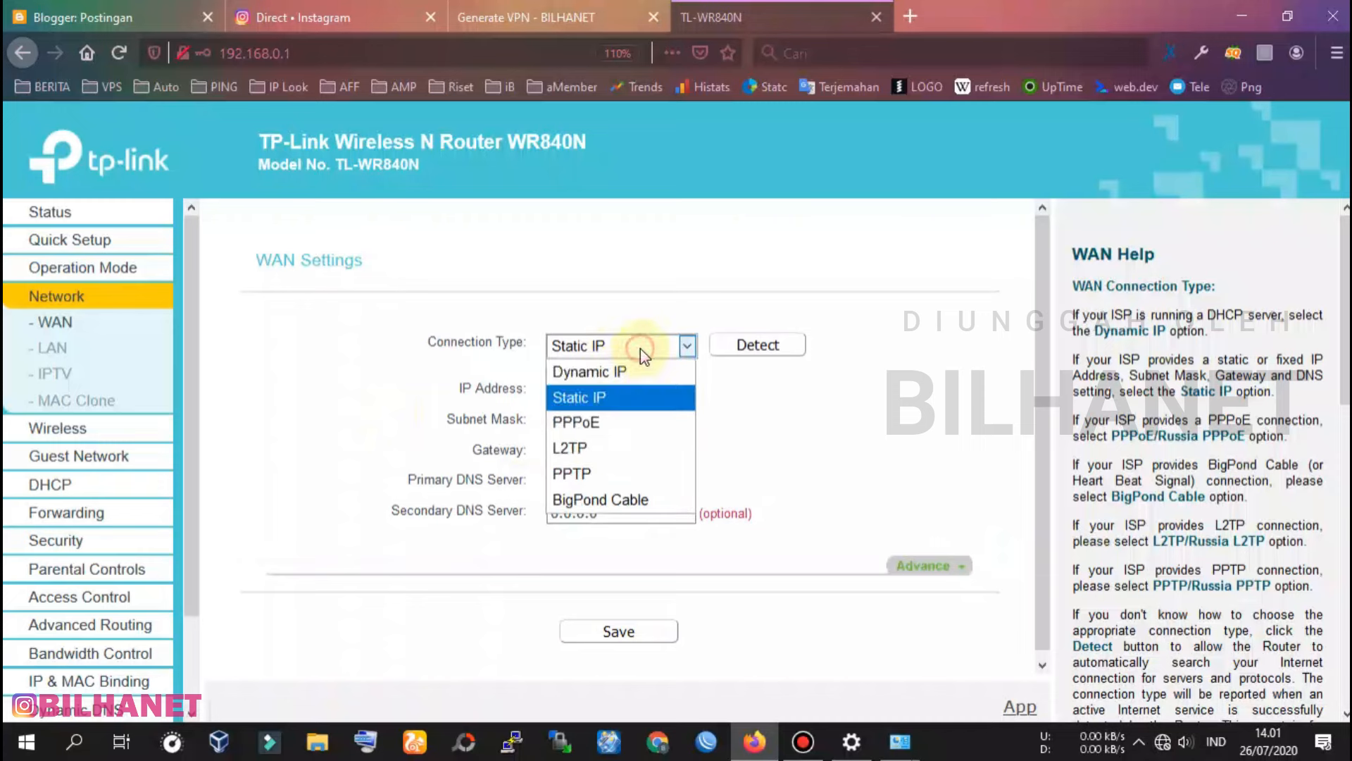
{"action": "left_click", "coordinate": [619, 371]}
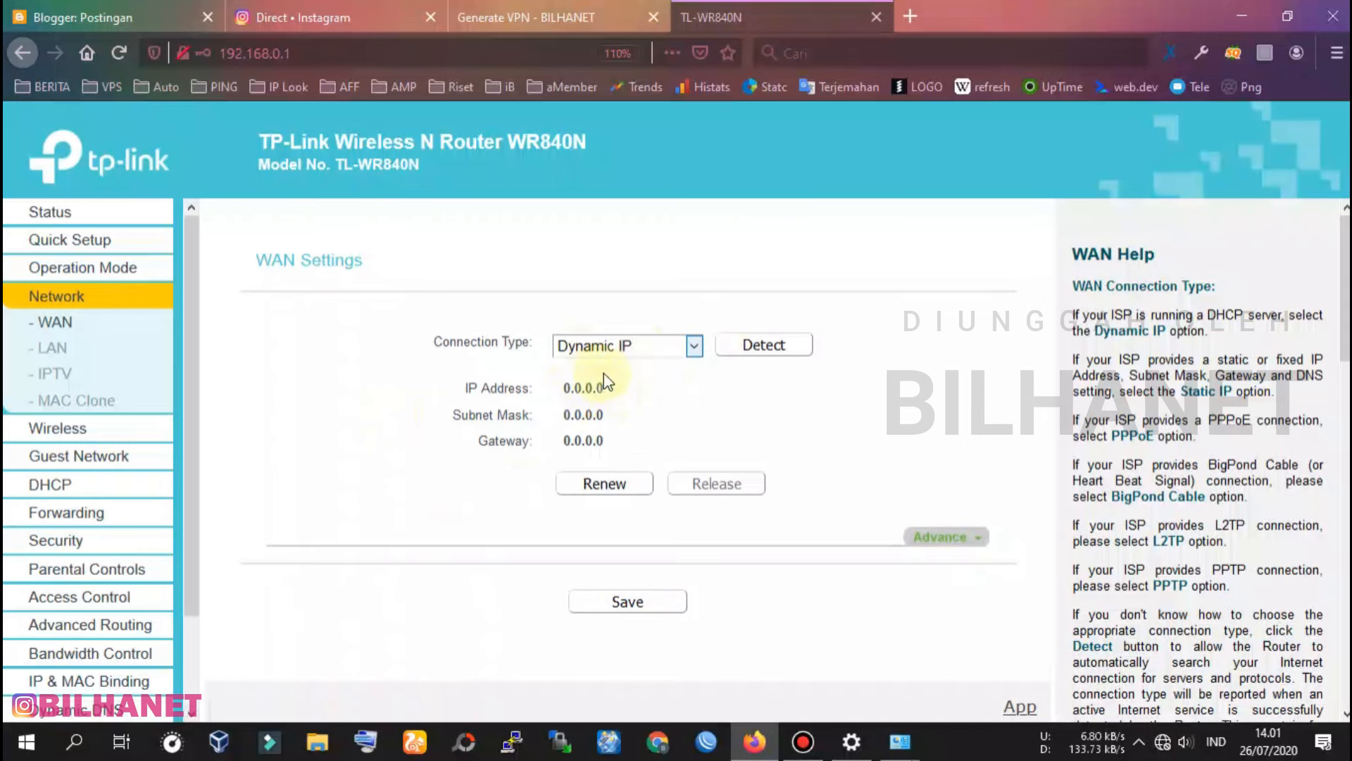
{"action": "left_click", "coordinate": [976, 538]}
{"action": "scroll", "coordinate": [753, 498], "scroll_direction": "down", "scroll_amount": 3}
{"action": "scroll", "coordinate": [612, 256], "scroll_direction": "up", "scroll_amount": 3}
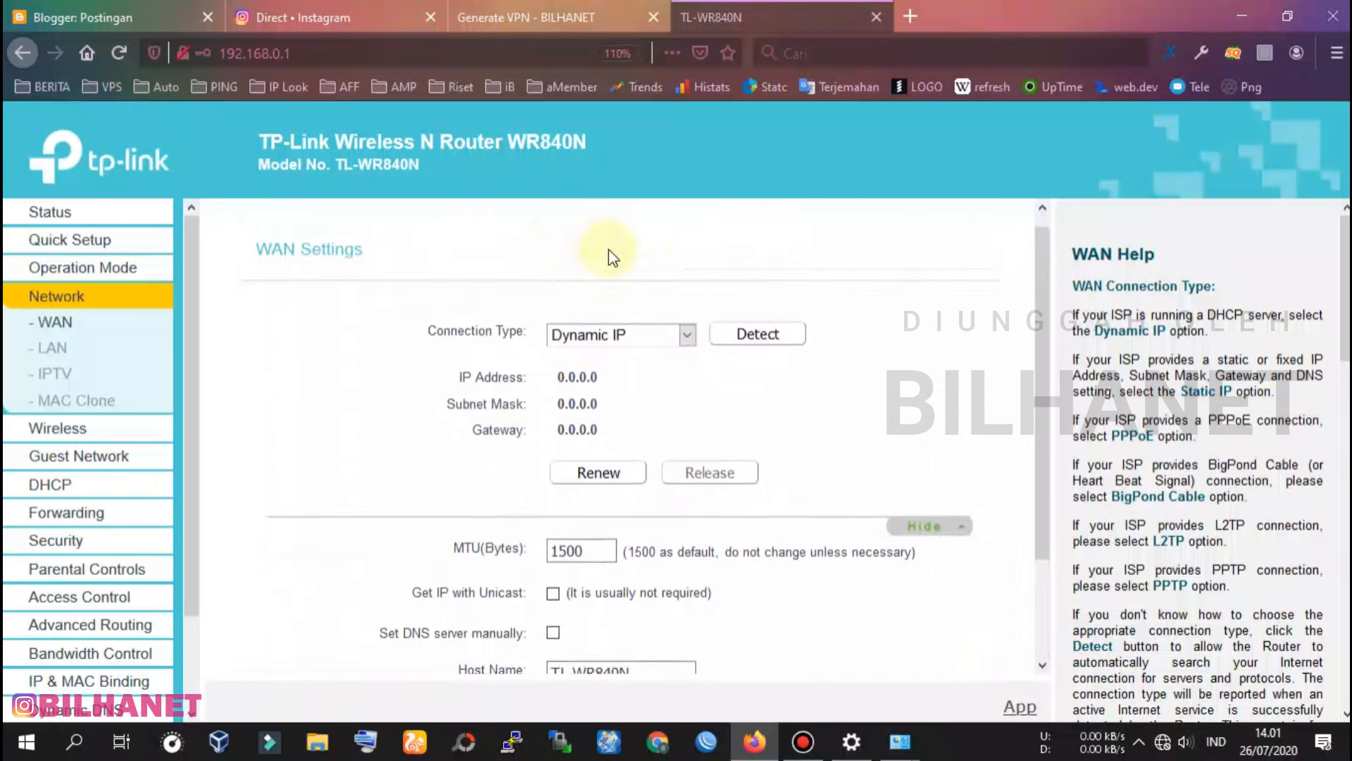
{"action": "scroll", "coordinate": [620, 345], "scroll_direction": "down", "scroll_amount": 3}
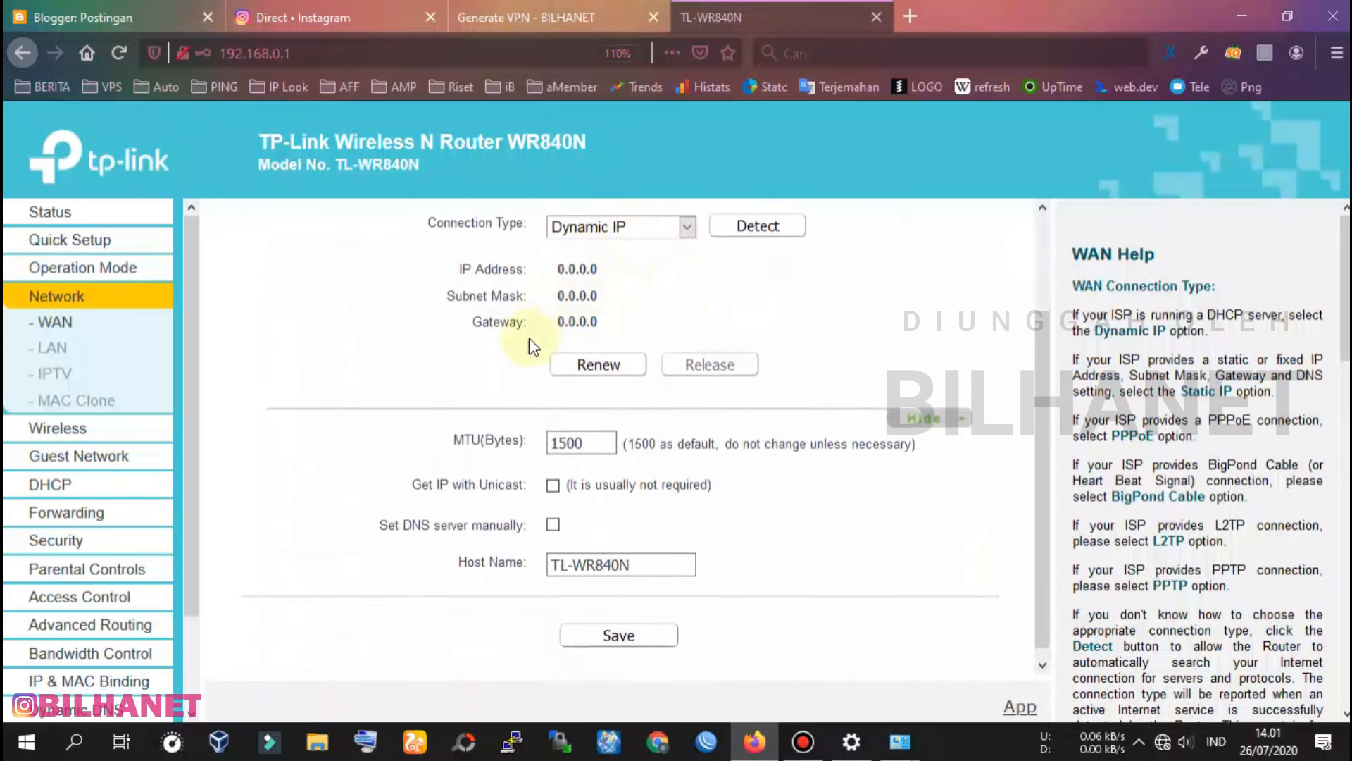
{"action": "left_click", "coordinate": [53, 356]}
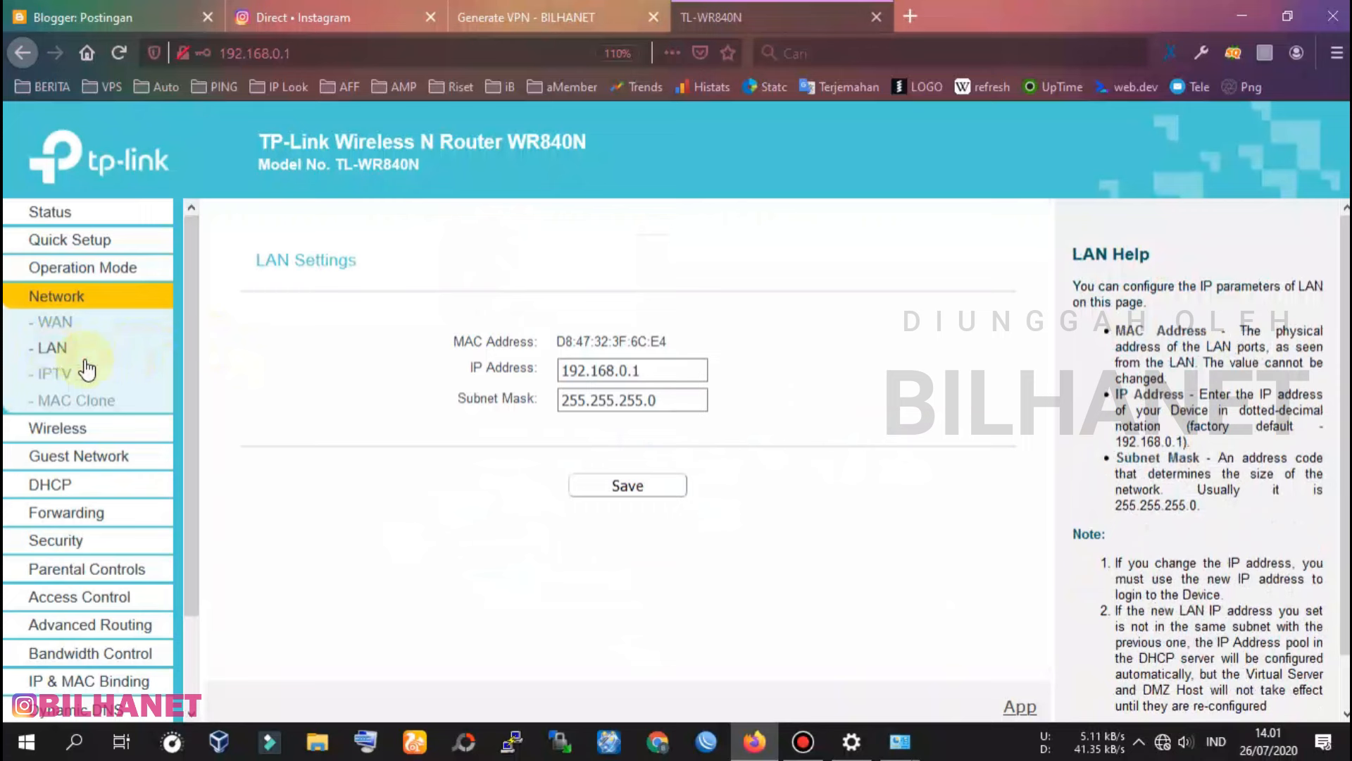
{"action": "left_click", "coordinate": [645, 379]}
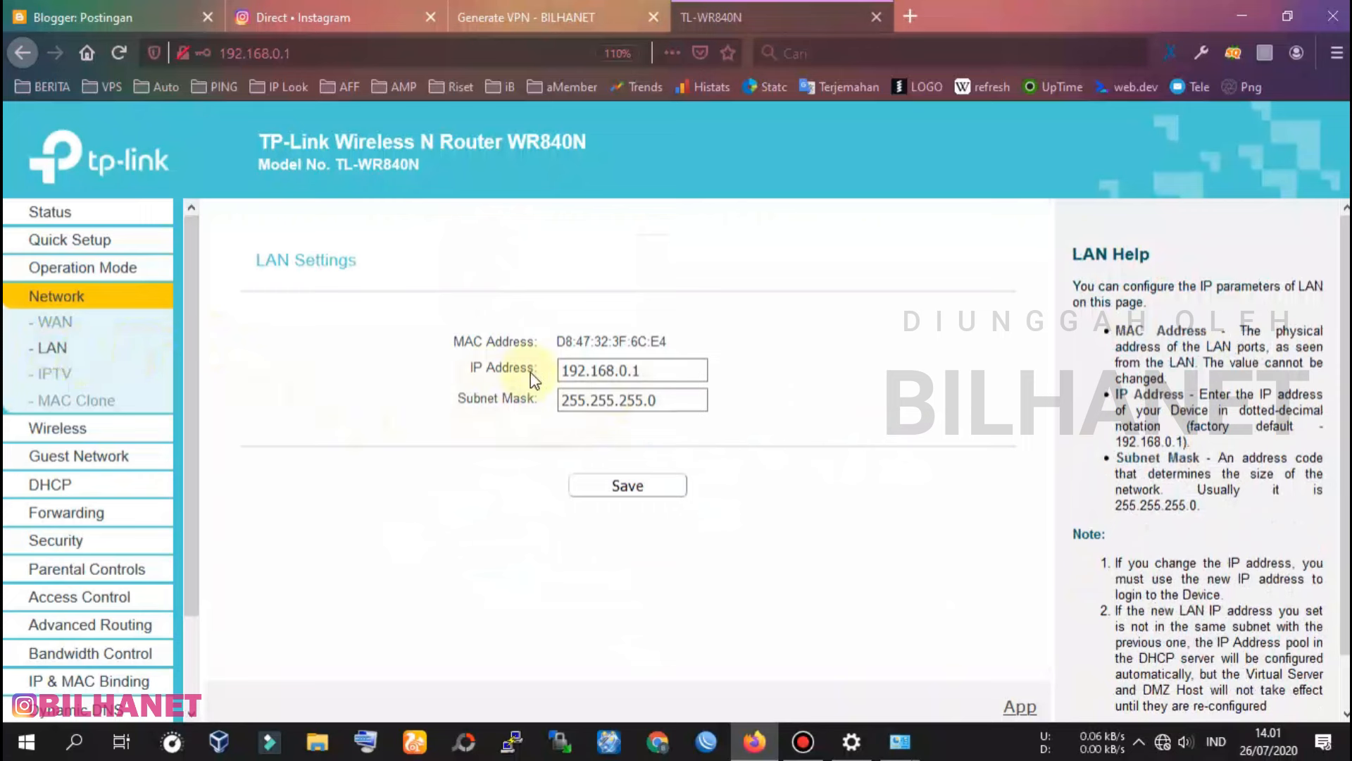
{"action": "left_click_drag", "start_coordinate": [658, 370], "coordinate": [528, 365]}
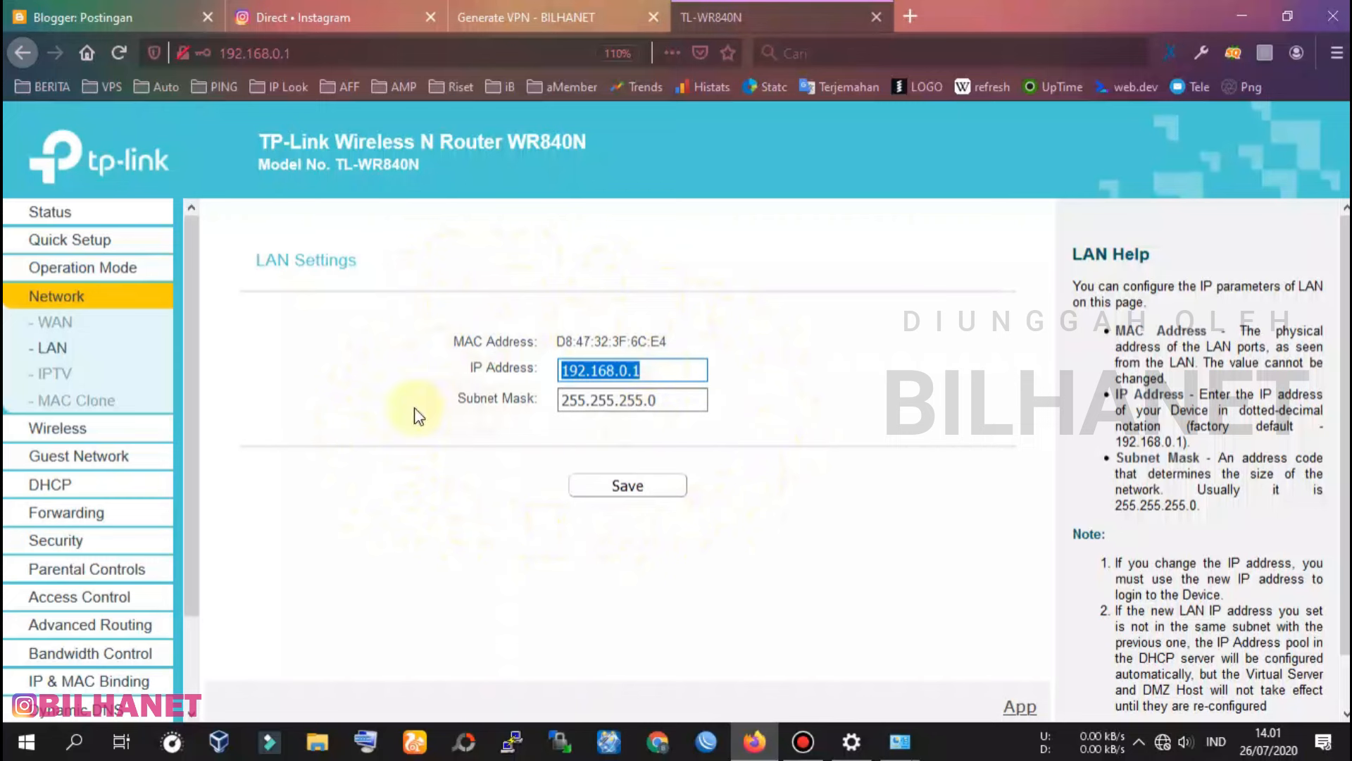
{"action": "scroll", "coordinate": [74, 416], "scroll_direction": "down", "scroll_amount": 3}
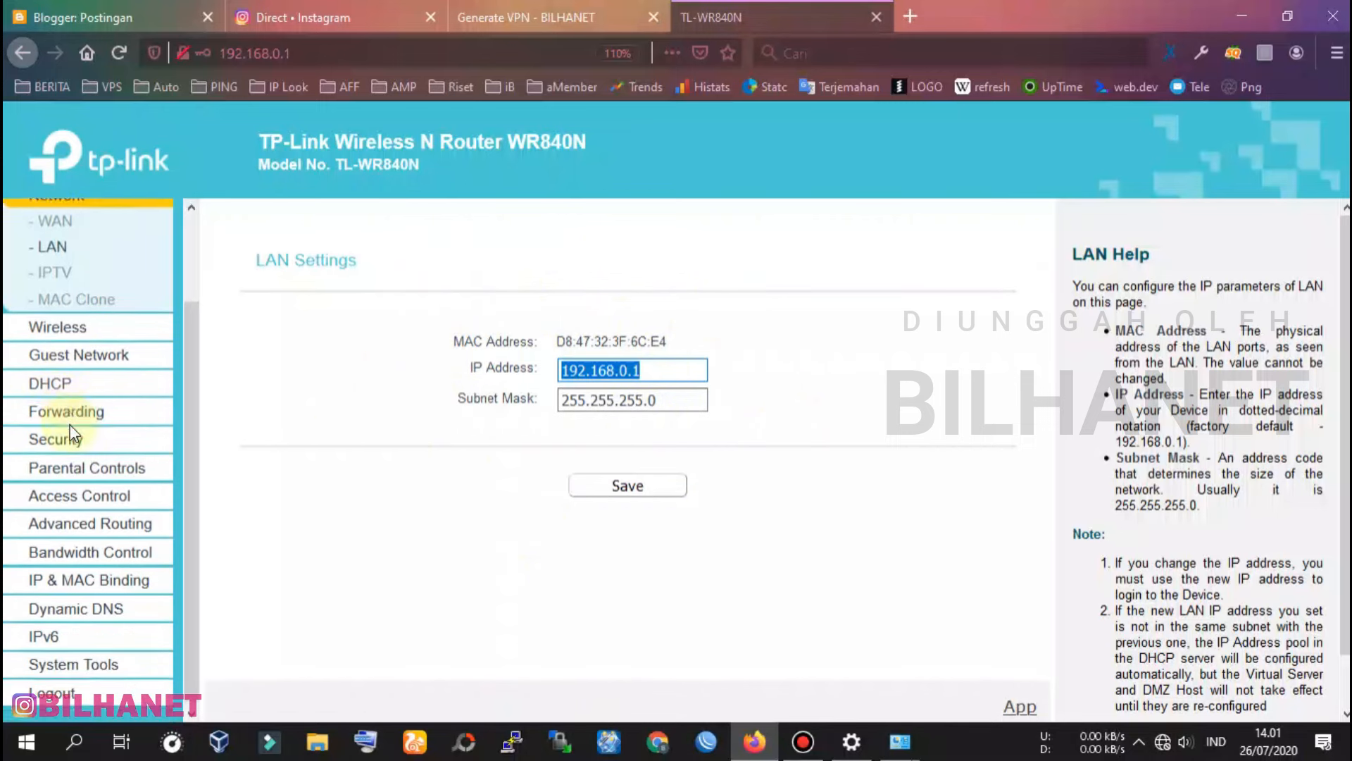
Set the DHCP Server to Disable on the DHCP page and save.
{"action": "left_click", "coordinate": [50, 384]}
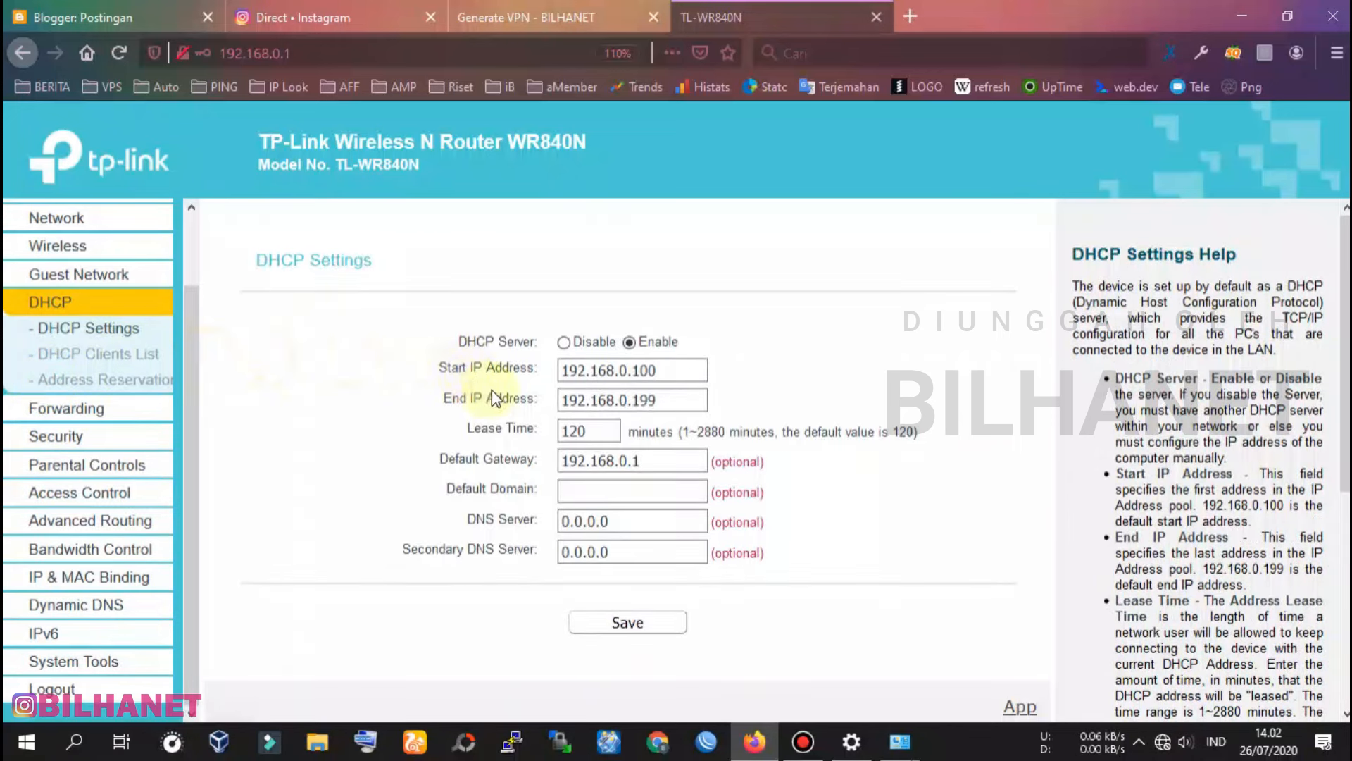
{"action": "left_click", "coordinate": [564, 344]}
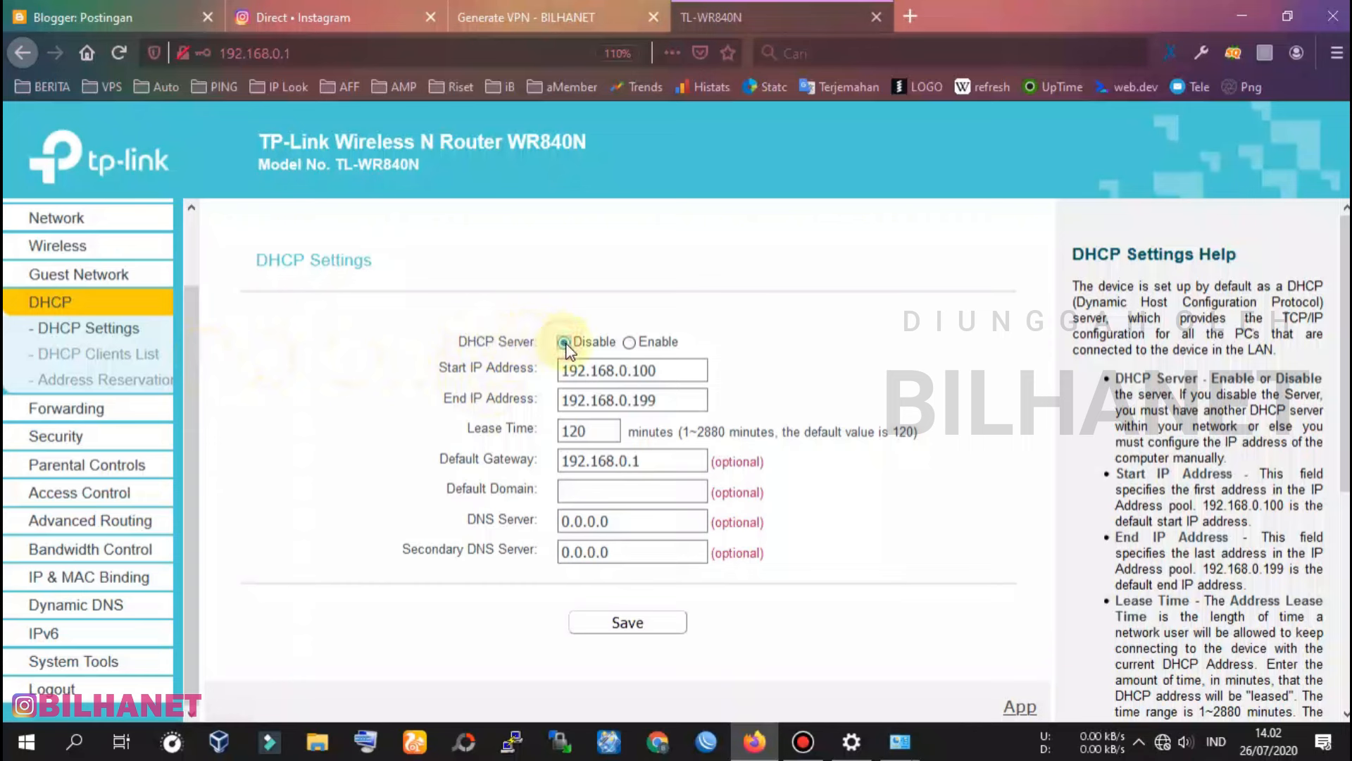
{"action": "left_click", "coordinate": [612, 370]}
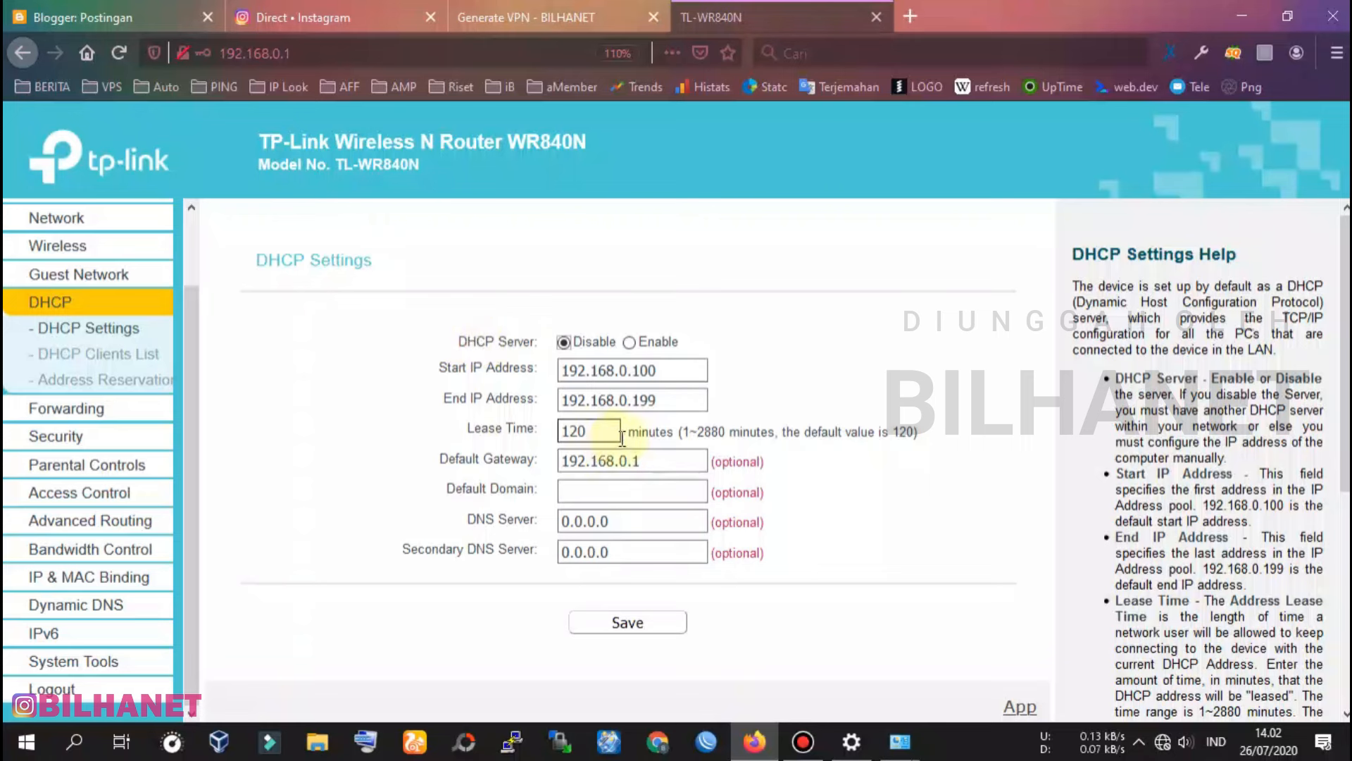
{"action": "left_click", "coordinate": [627, 622]}
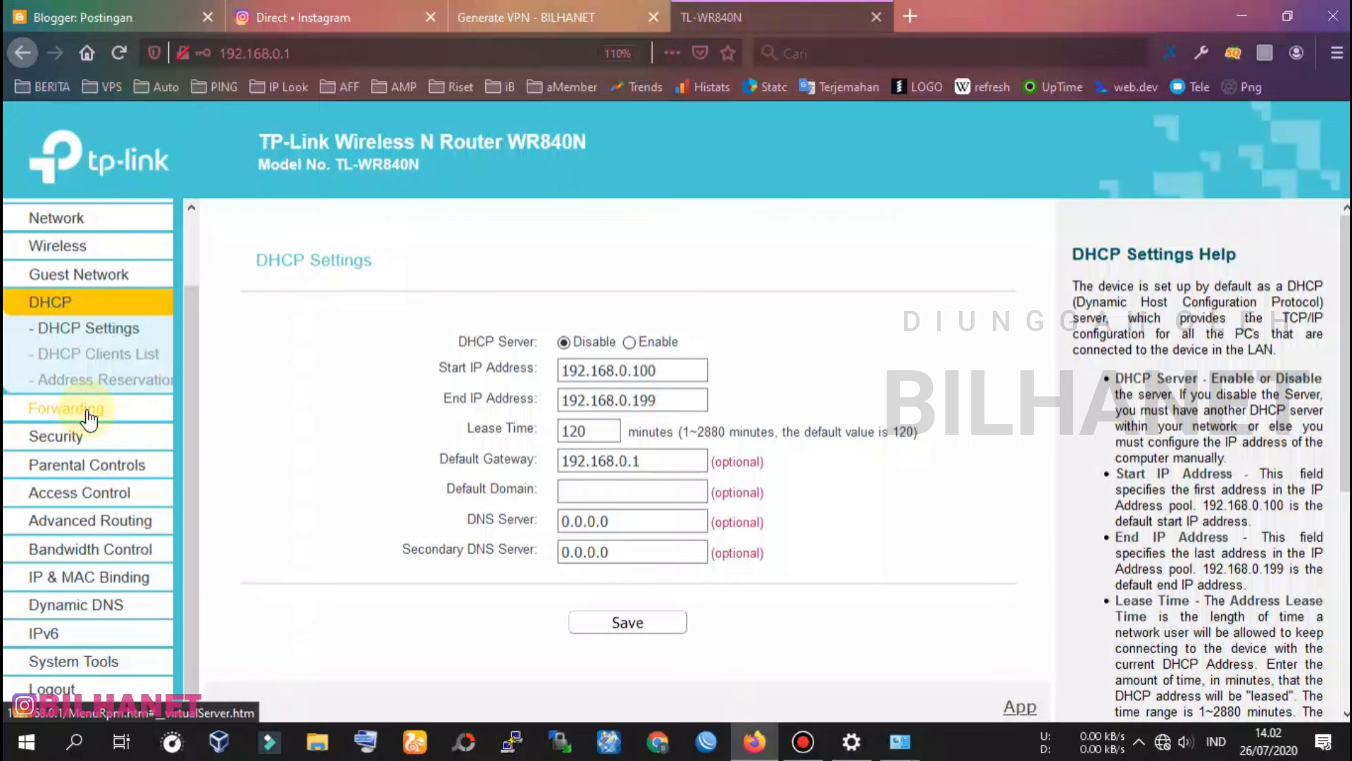
Toggle the SPI Firewall checkbox on Basic Security and review the VPN and ALG options.
{"action": "left_click", "coordinate": [62, 435]}
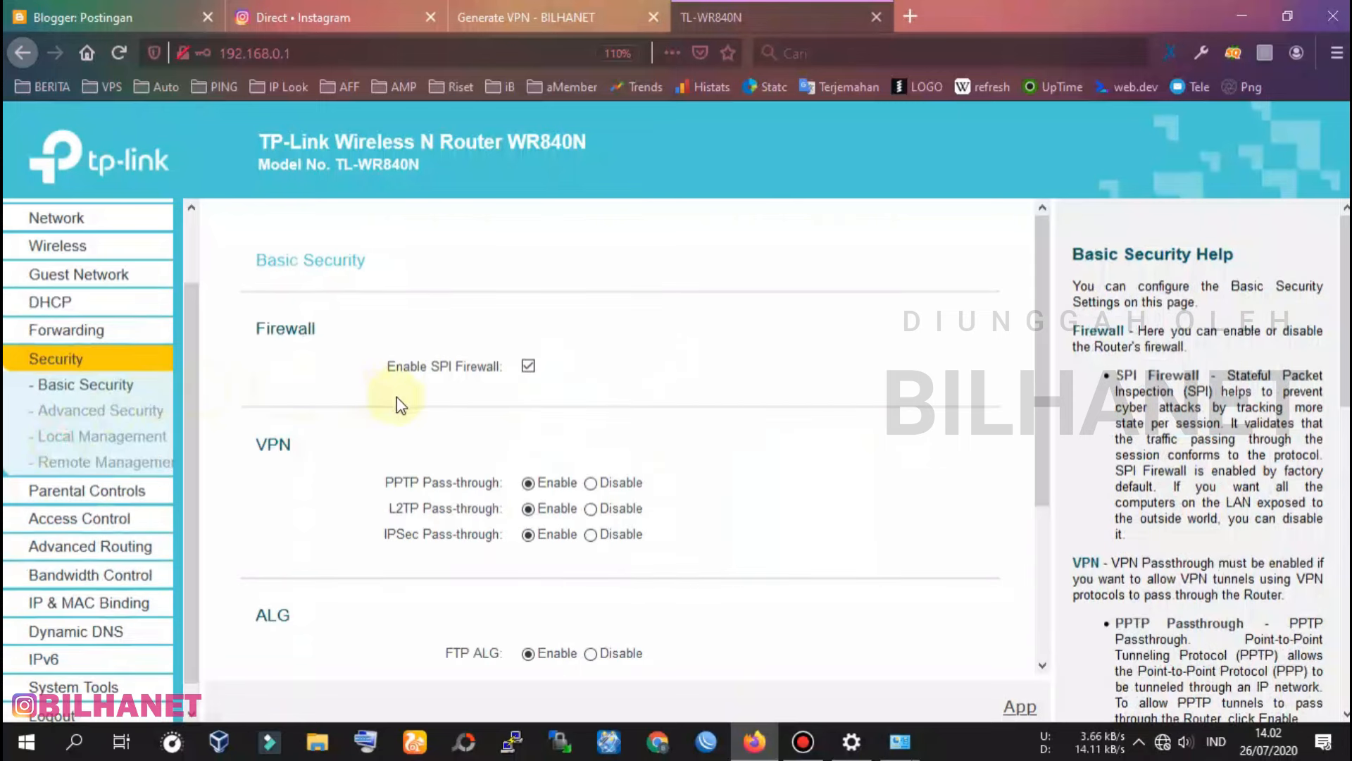
{"action": "left_click", "coordinate": [529, 367]}
{"action": "scroll", "coordinate": [456, 431], "scroll_direction": "down", "scroll_amount": 1}
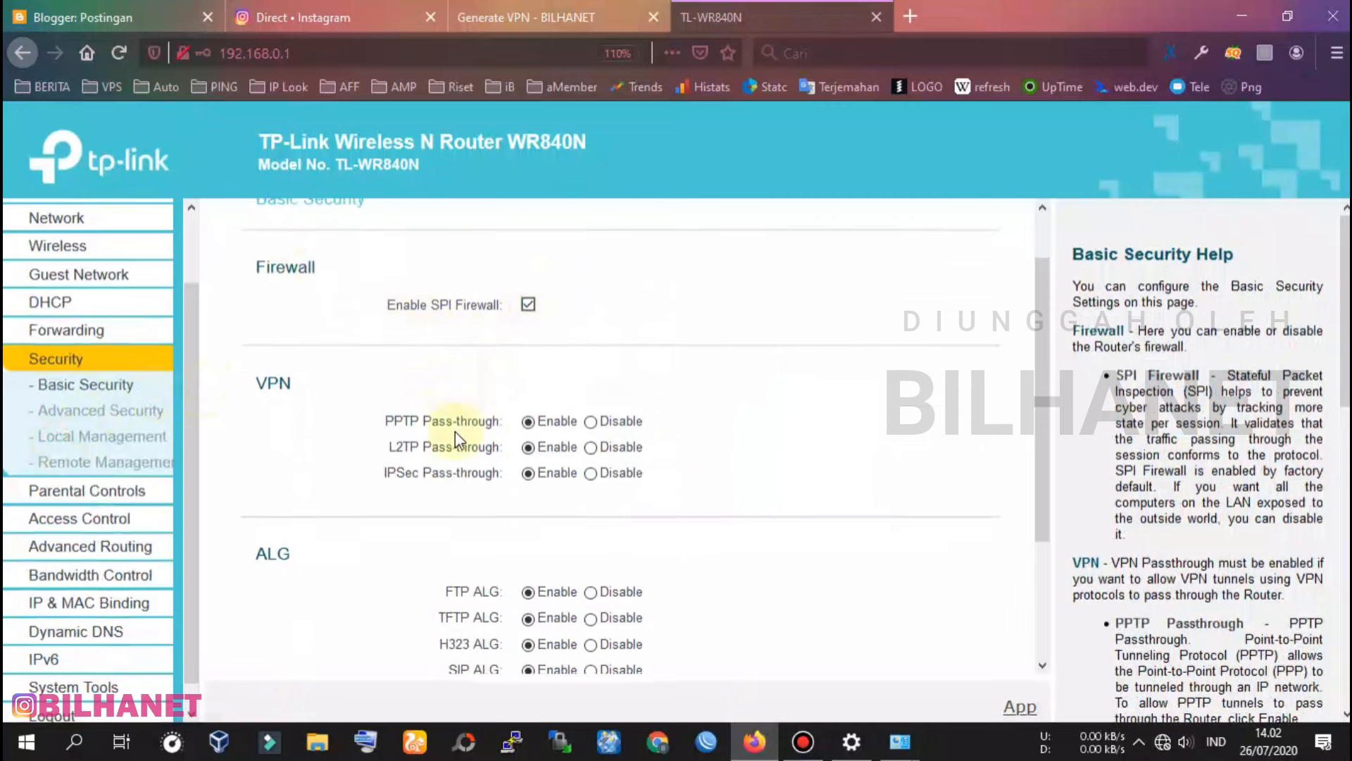
{"action": "scroll", "coordinate": [455, 431], "scroll_direction": "down", "scroll_amount": 2}
{"action": "scroll", "coordinate": [396, 441], "scroll_direction": "up", "scroll_amount": 3}
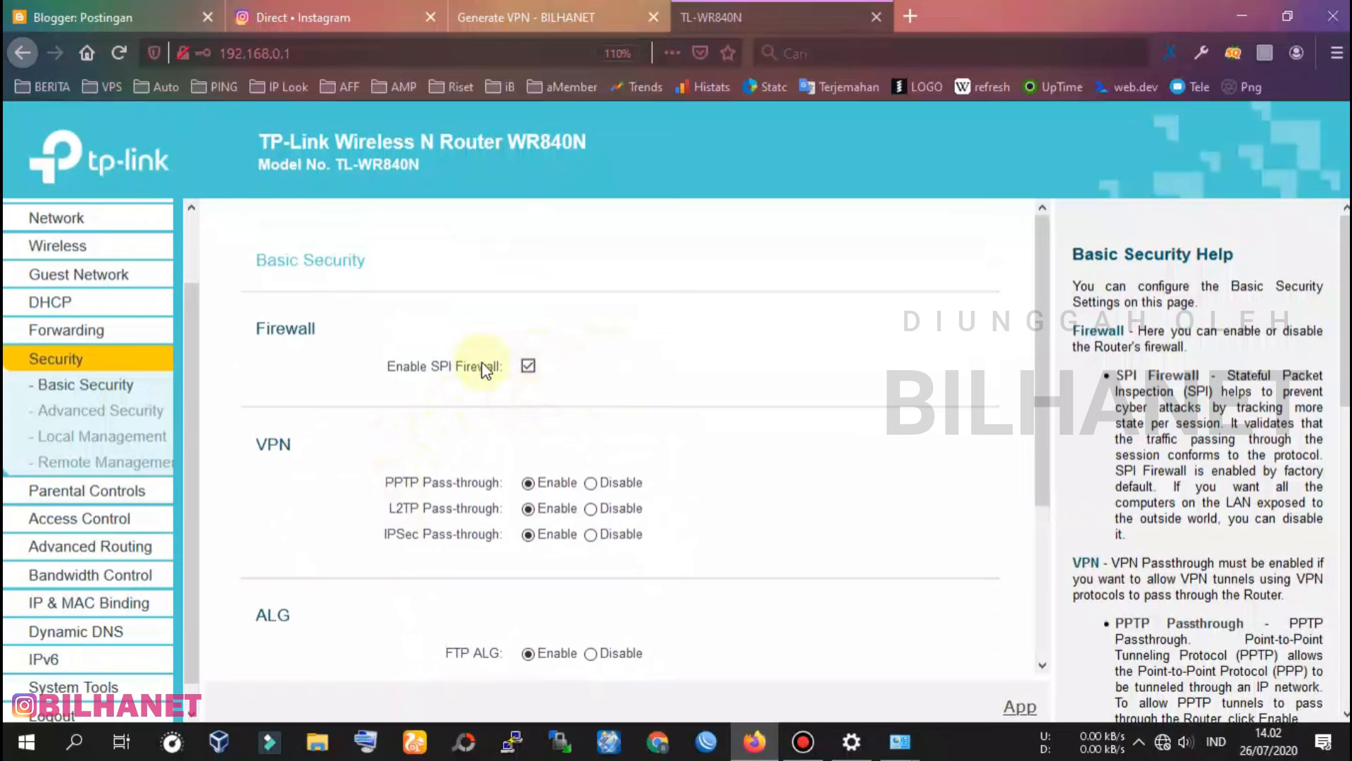
{"action": "double_click", "coordinate": [282, 329]}
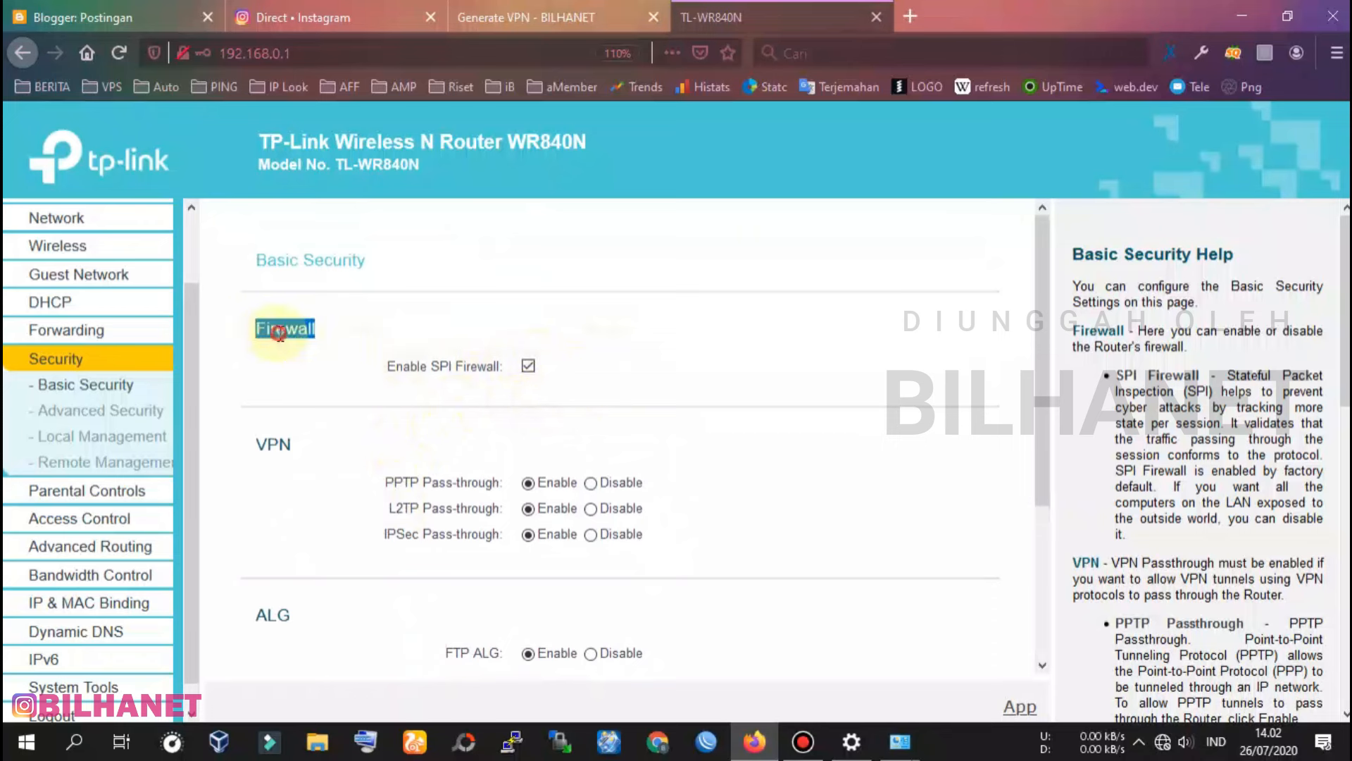
{"action": "left_click", "coordinate": [528, 366]}
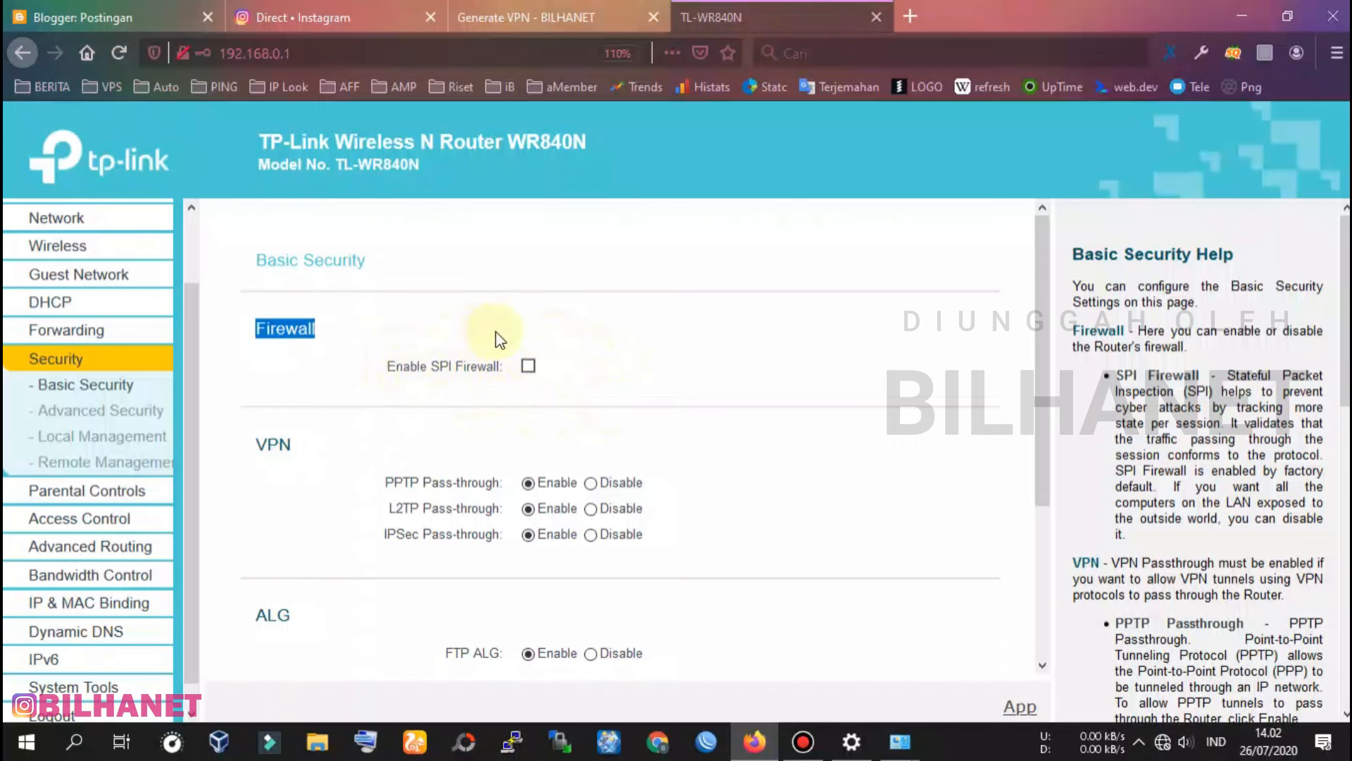
{"action": "left_click", "coordinate": [528, 366]}
{"action": "scroll", "coordinate": [702, 402], "scroll_direction": "down", "scroll_amount": 3}
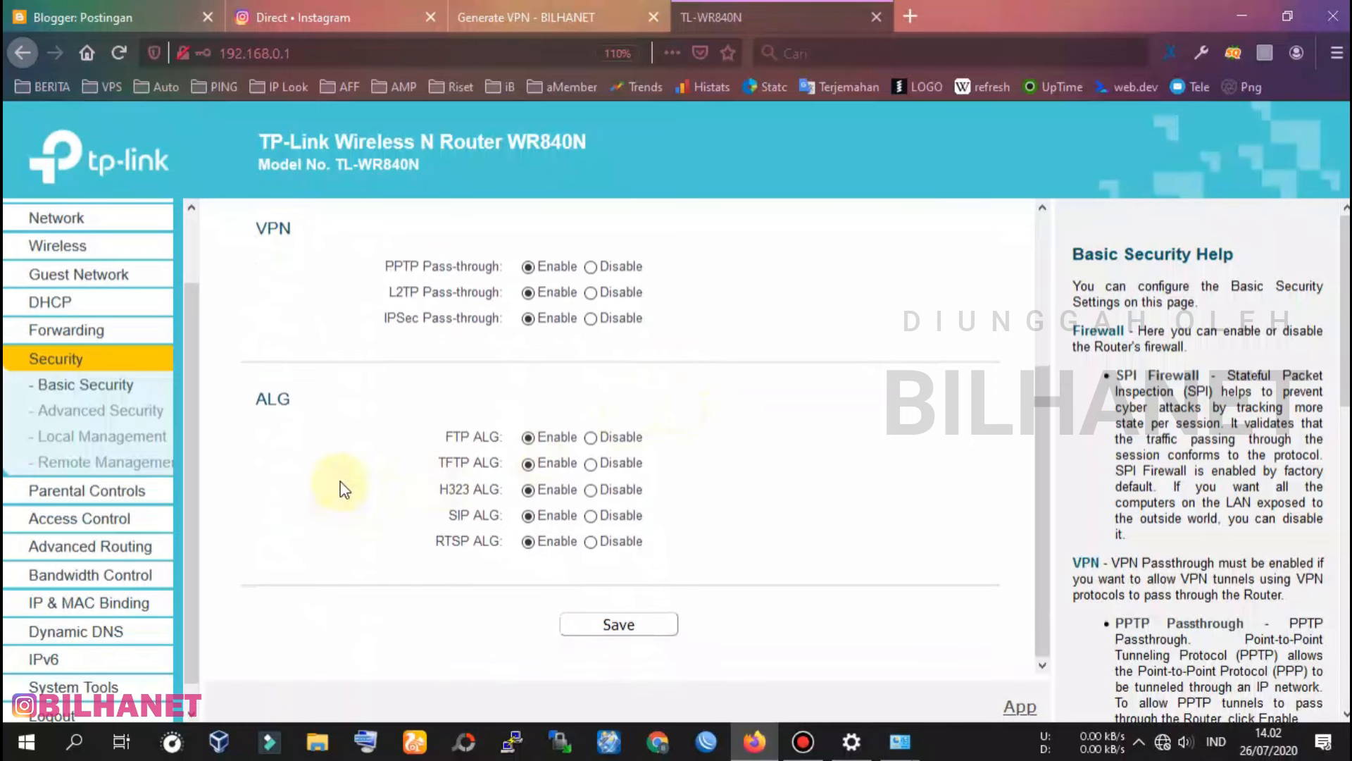
{"action": "scroll", "coordinate": [98, 546], "scroll_direction": "down", "scroll_amount": 1}
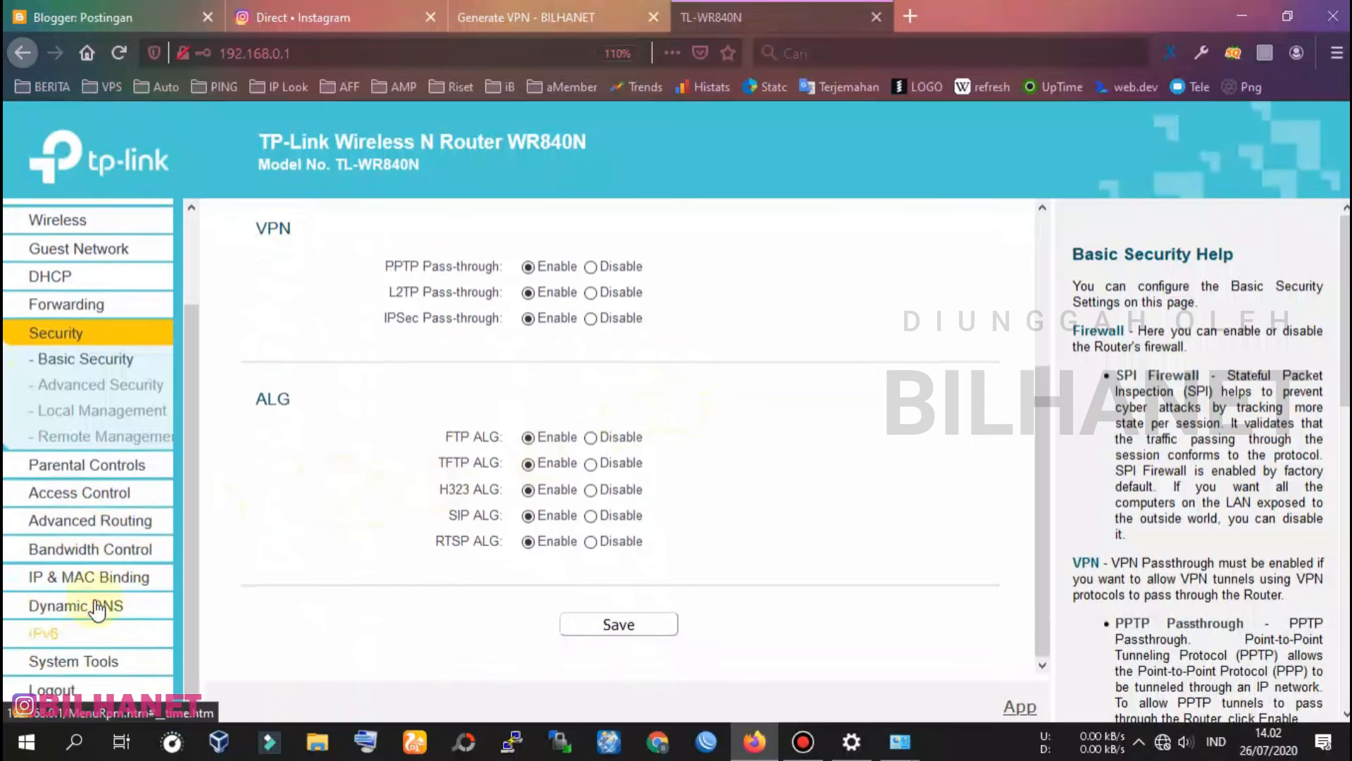
Open the System Tools Password page and enter the current admin username and password.
{"action": "left_click", "coordinate": [76, 664]}
{"action": "scroll", "coordinate": [185, 576], "scroll_direction": "down", "scroll_amount": 3}
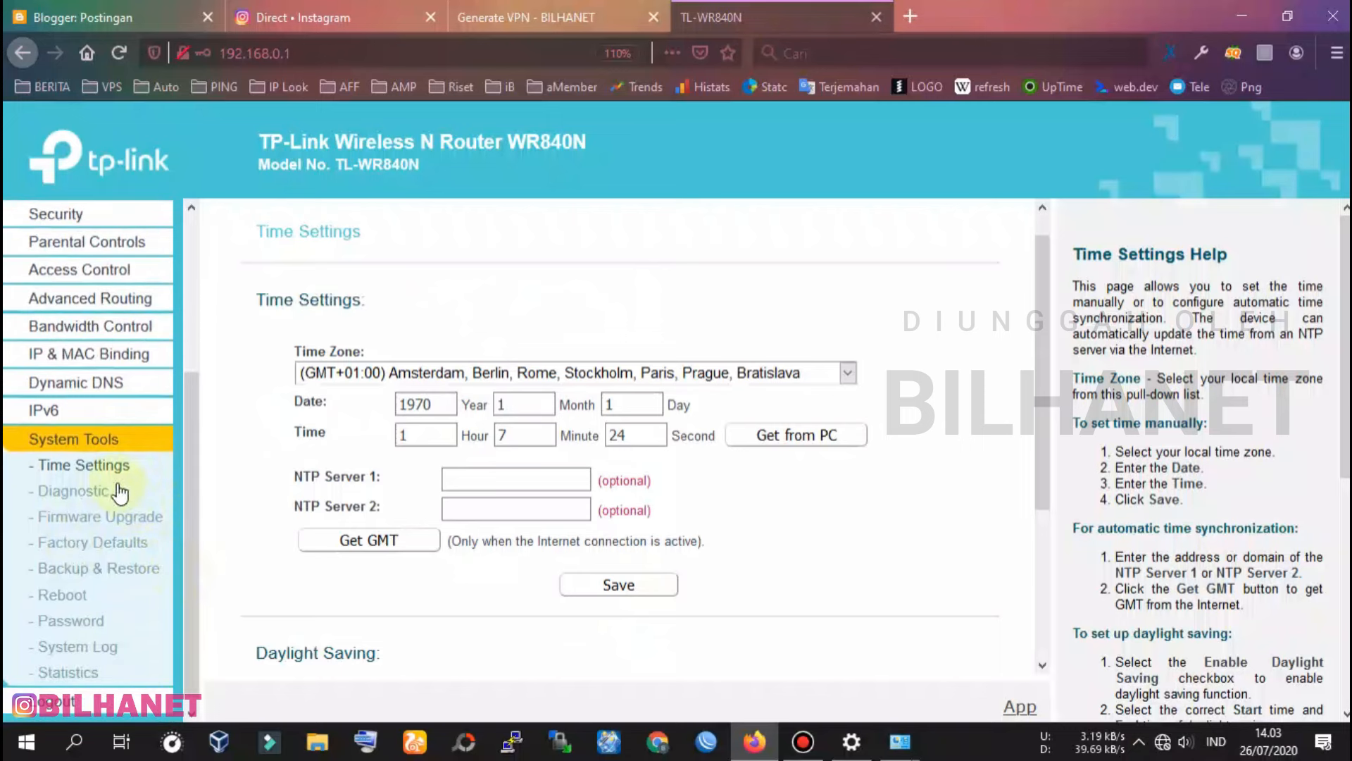
{"action": "left_click", "coordinate": [69, 629]}
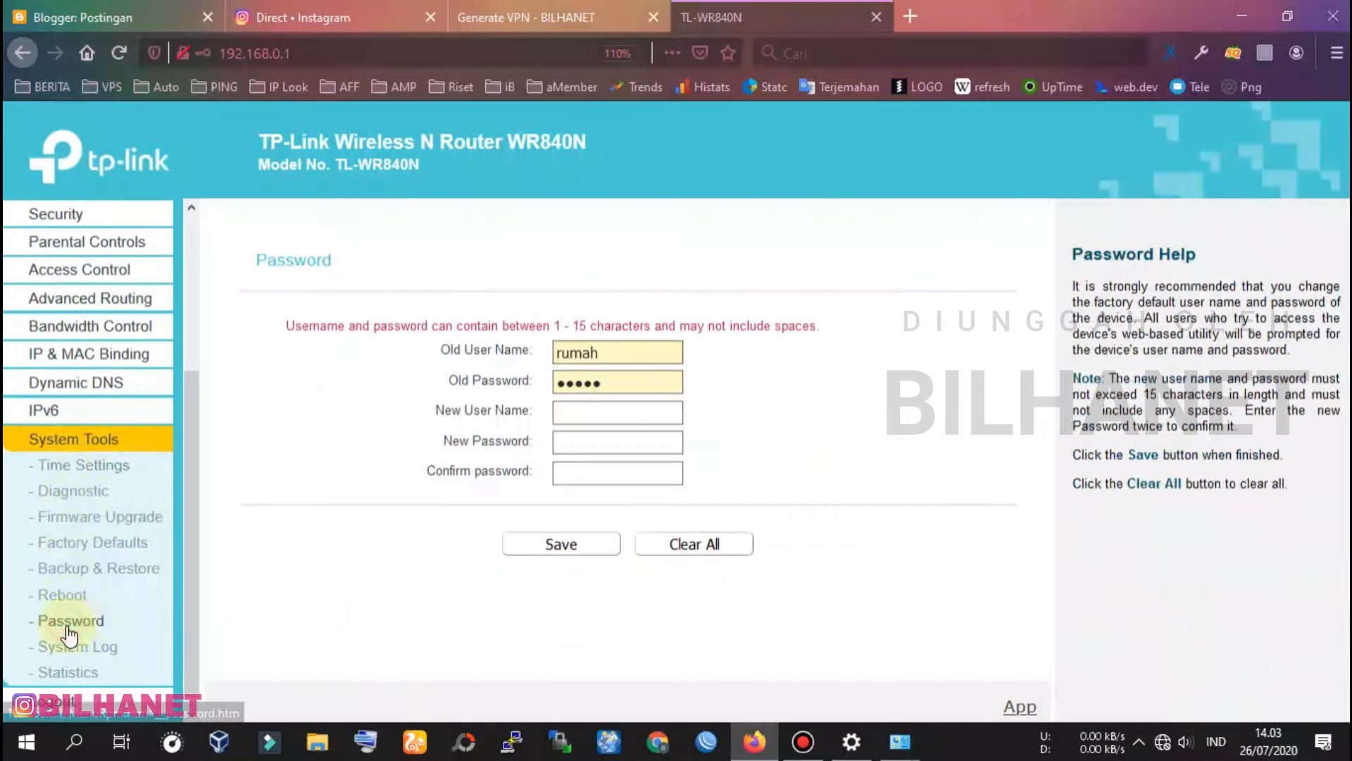
{"action": "left_click_drag", "start_coordinate": [602, 350], "coordinate": [495, 350]}
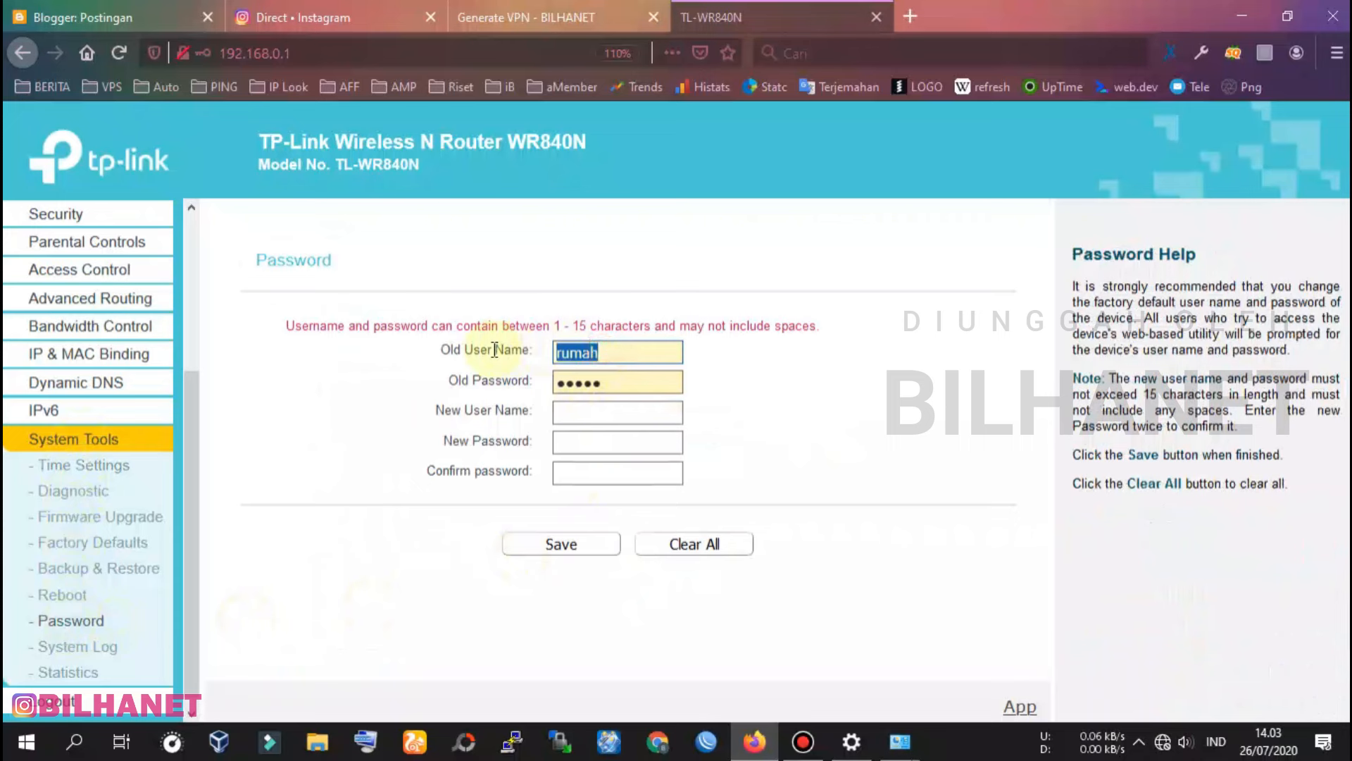
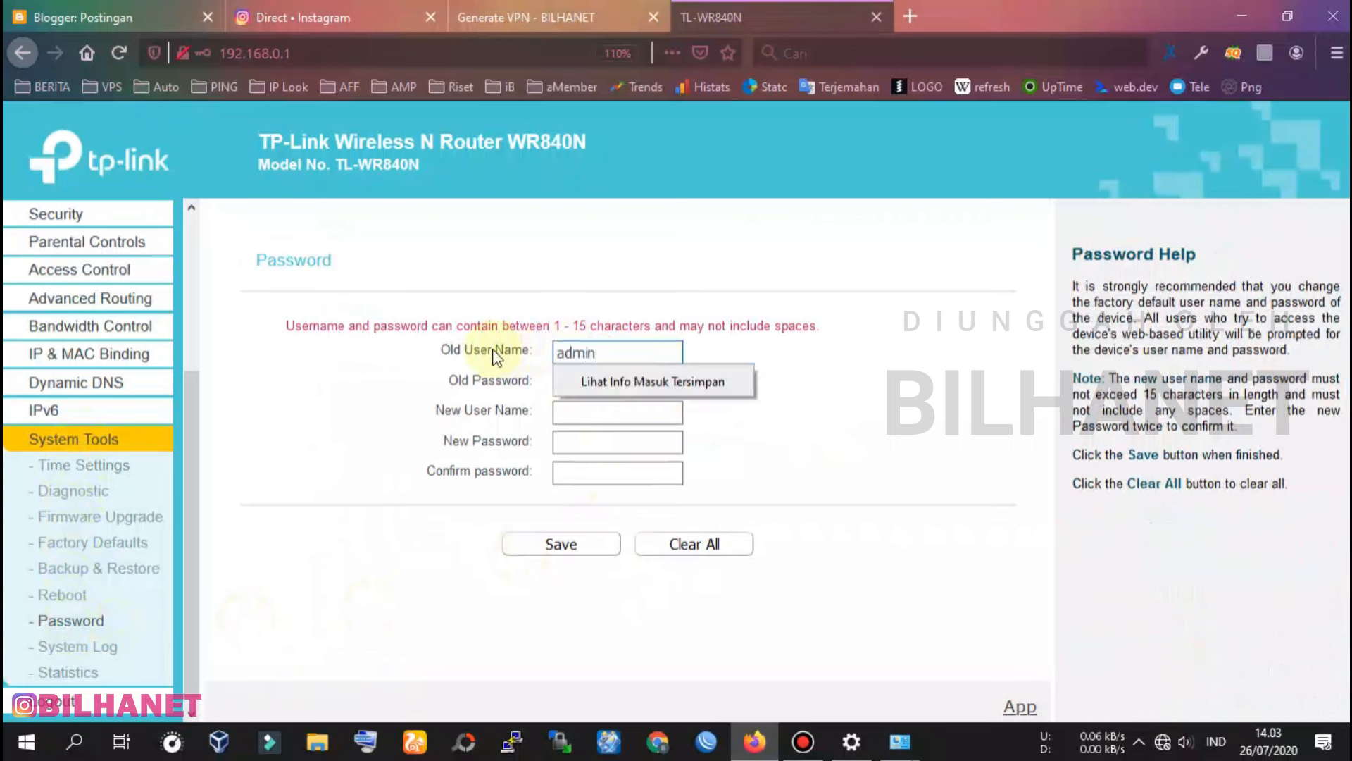
{"action": "key", "text": "Tab"}
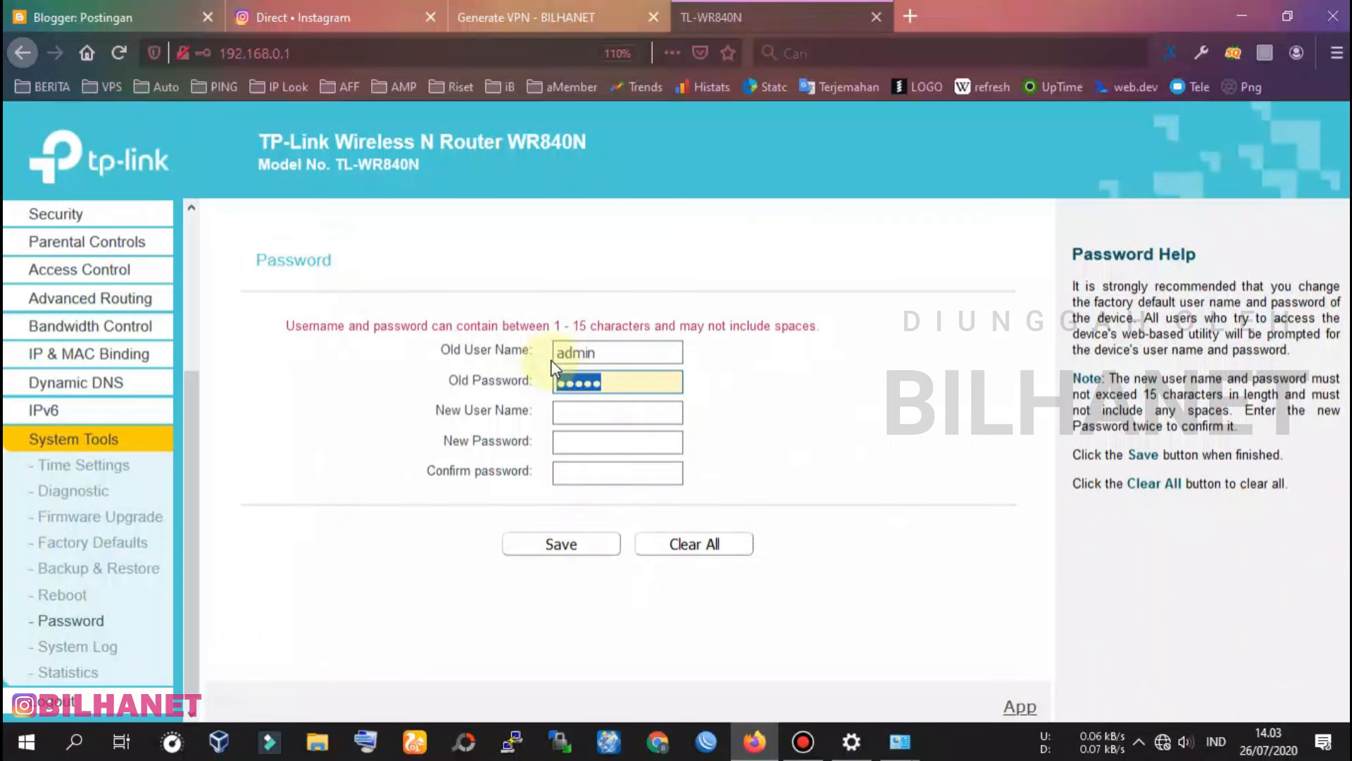
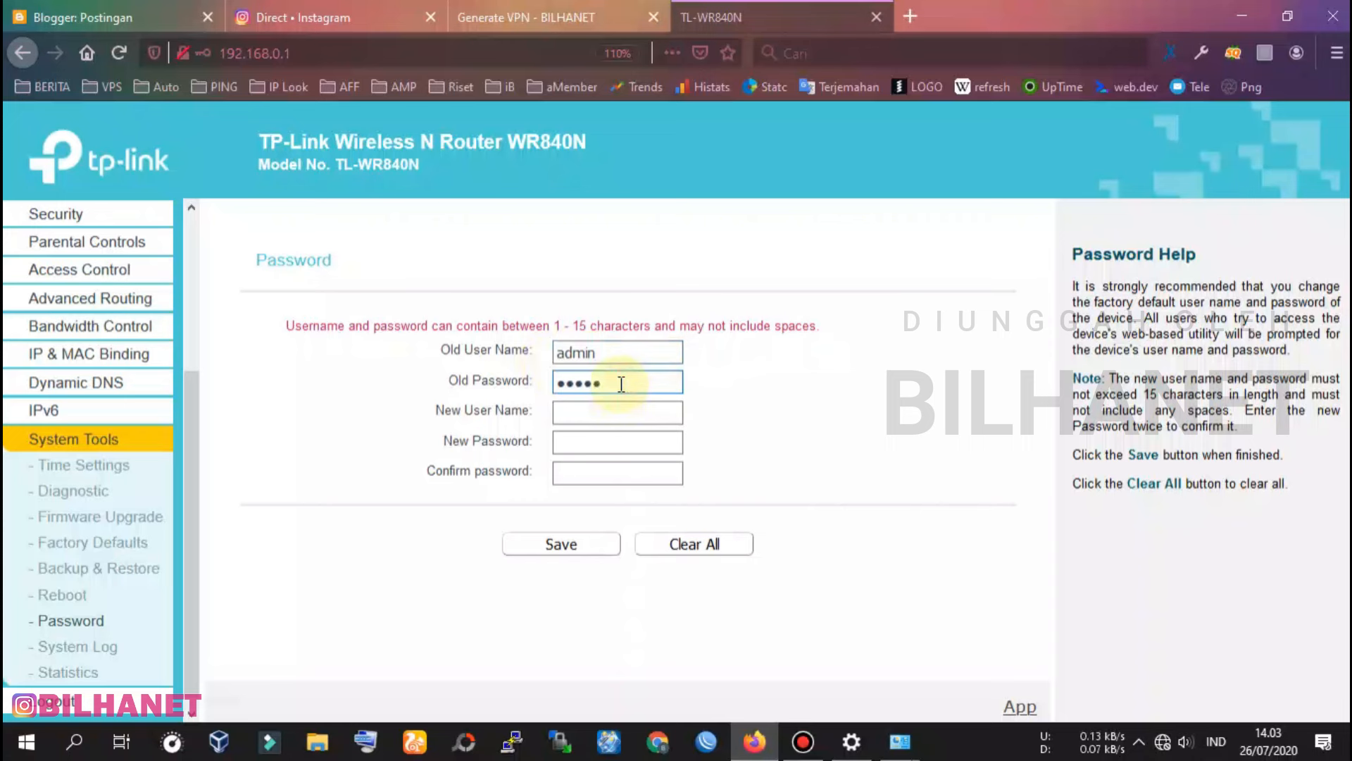
Enter the new admin username, the new password and its confirmation, then save.
{"action": "left_click", "coordinate": [607, 412]}
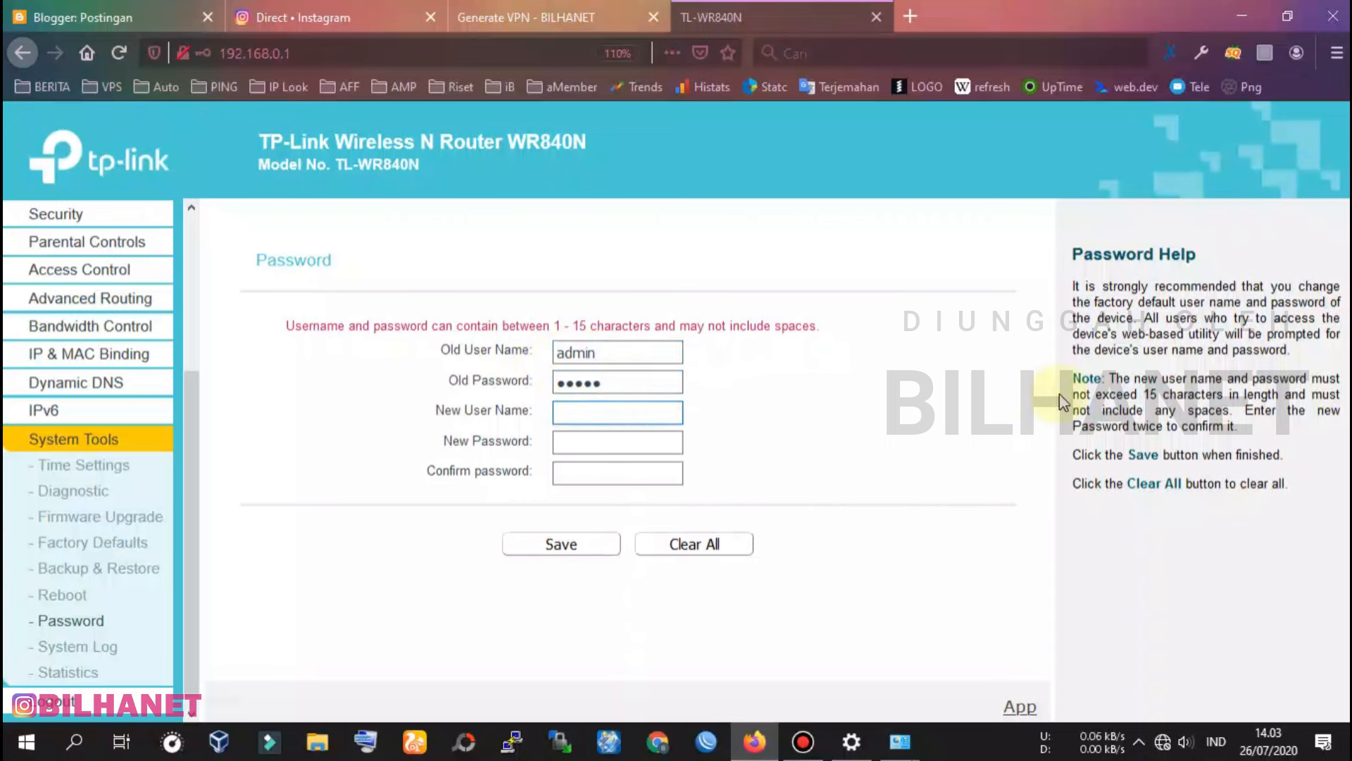
{"action": "left_click", "coordinate": [643, 443]}
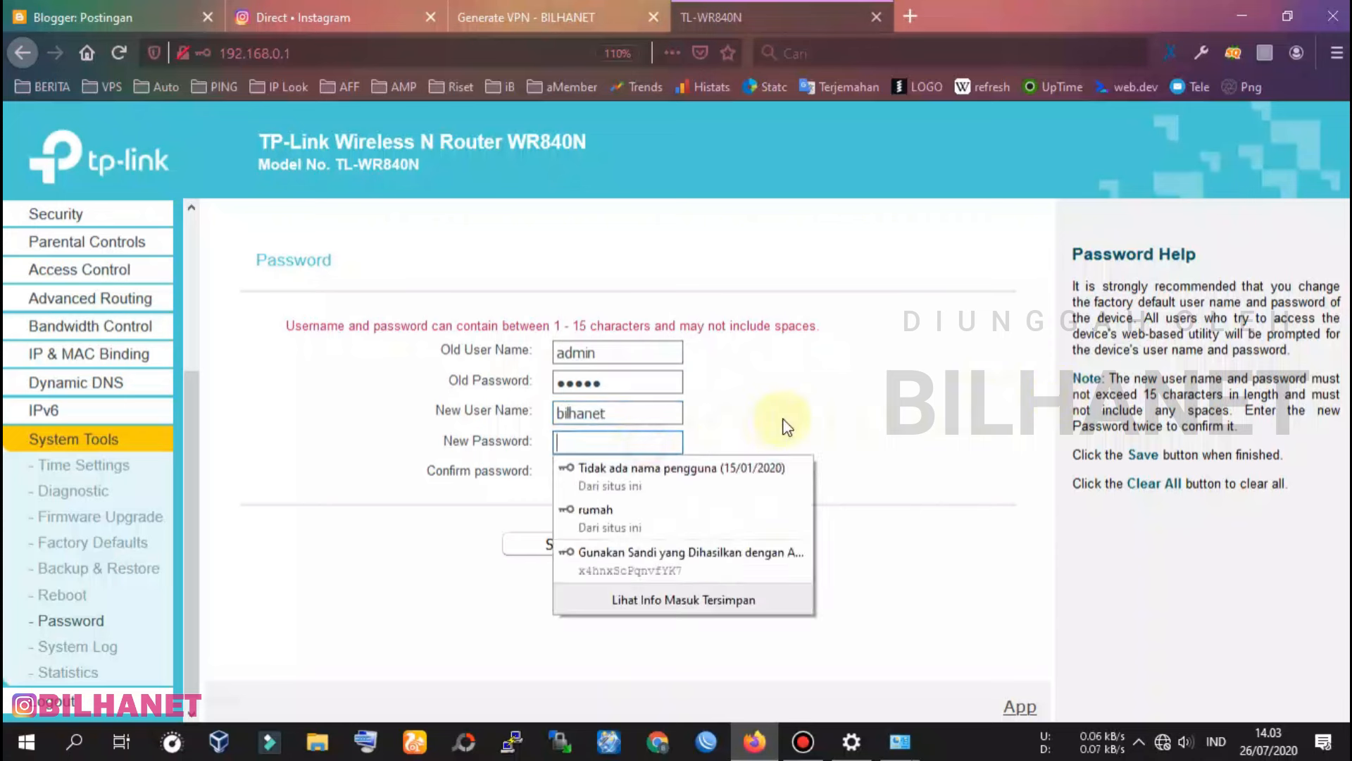
{"action": "key", "text": "Tab"}
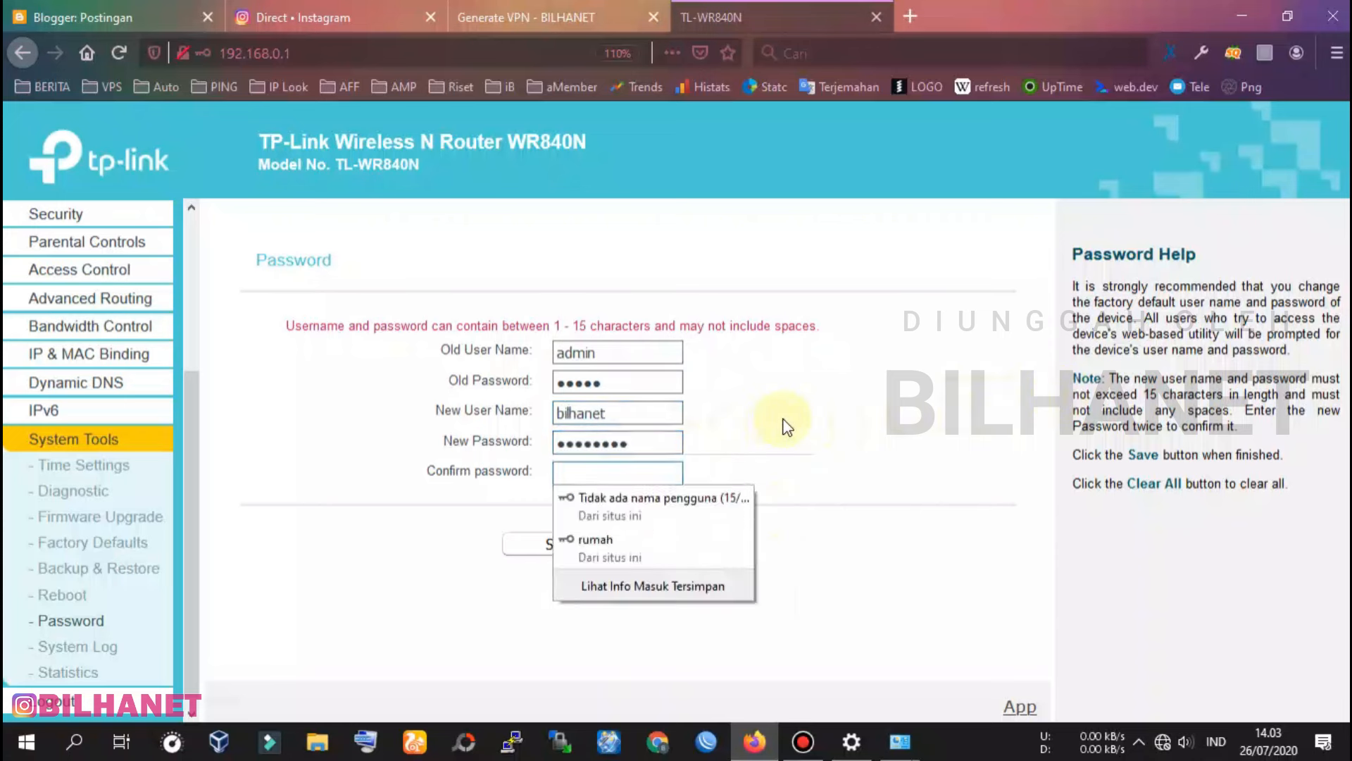
{"action": "left_click", "coordinate": [564, 556]}
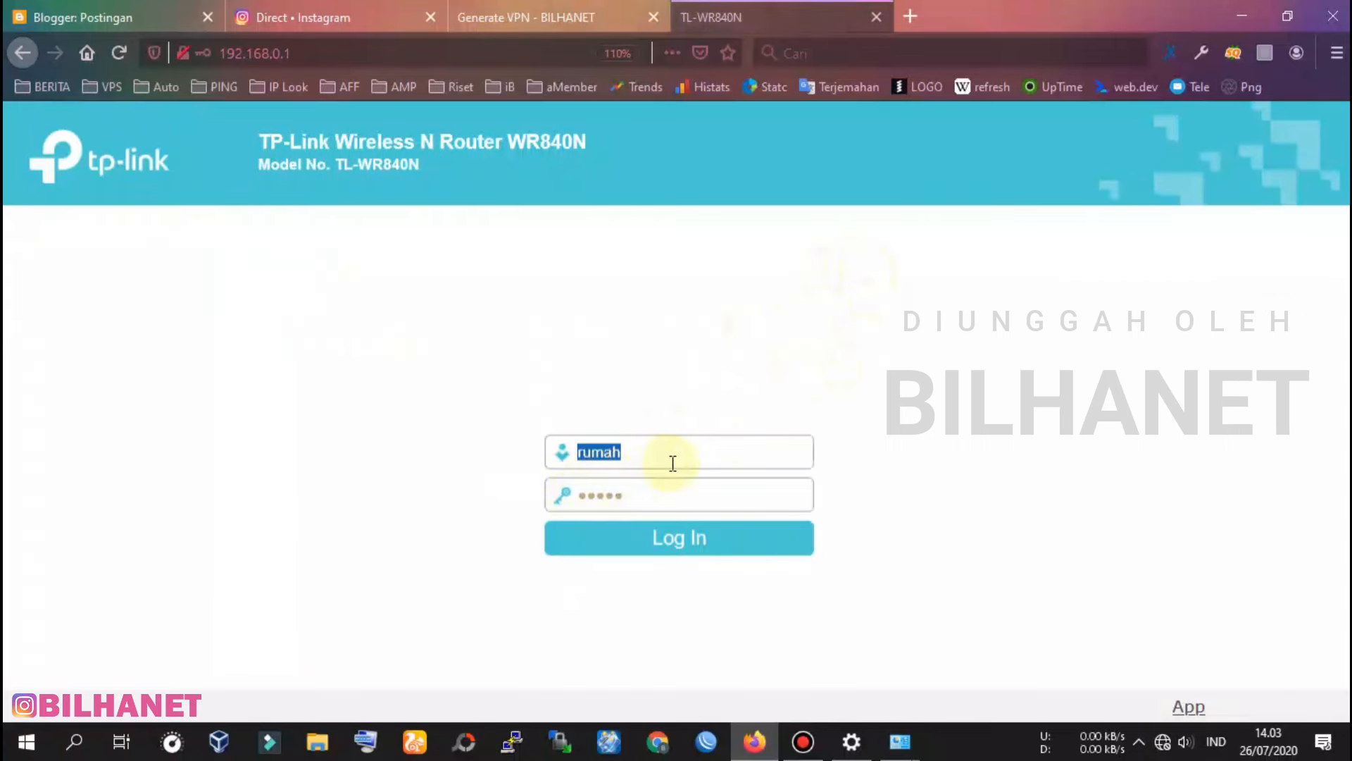
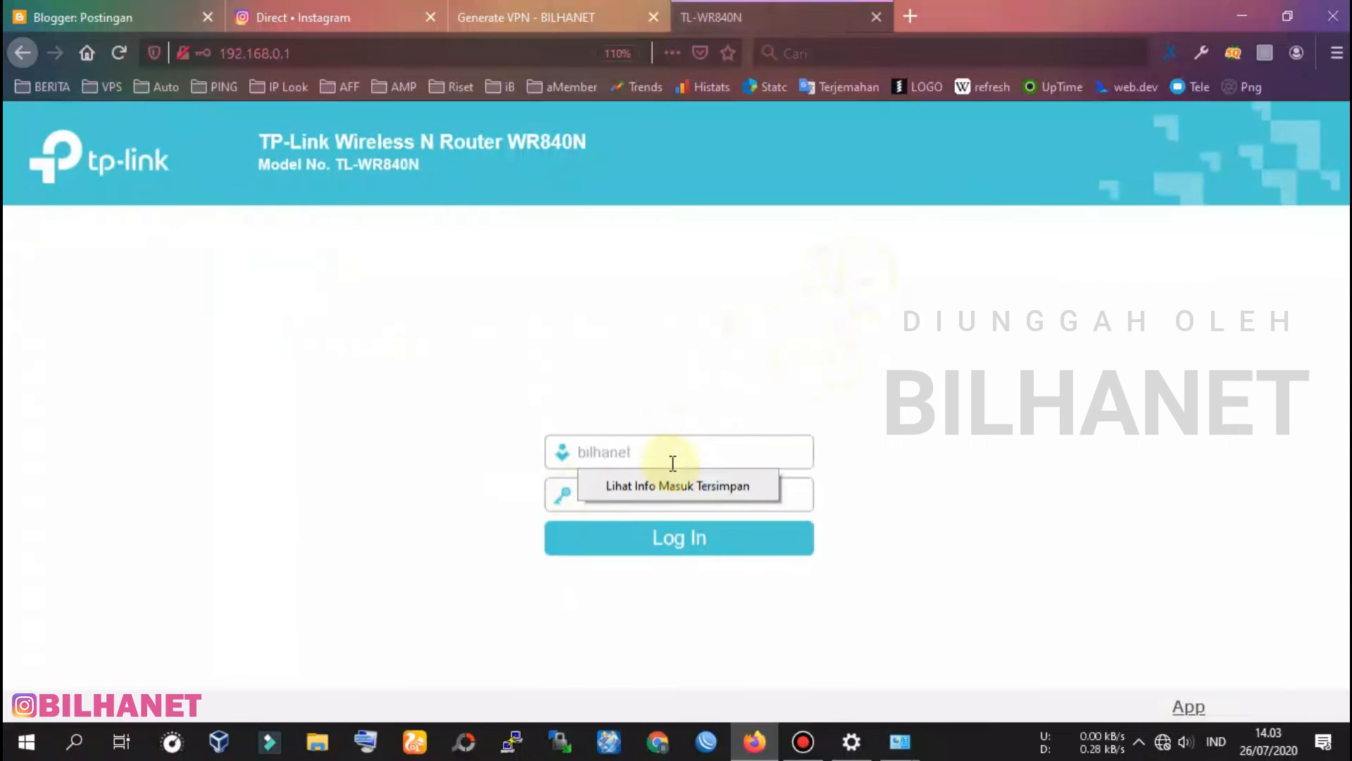
Log in with the new admin credentials, note Router mode on Status, and go to Operation Mode.
{"action": "key", "text": "Tab"}
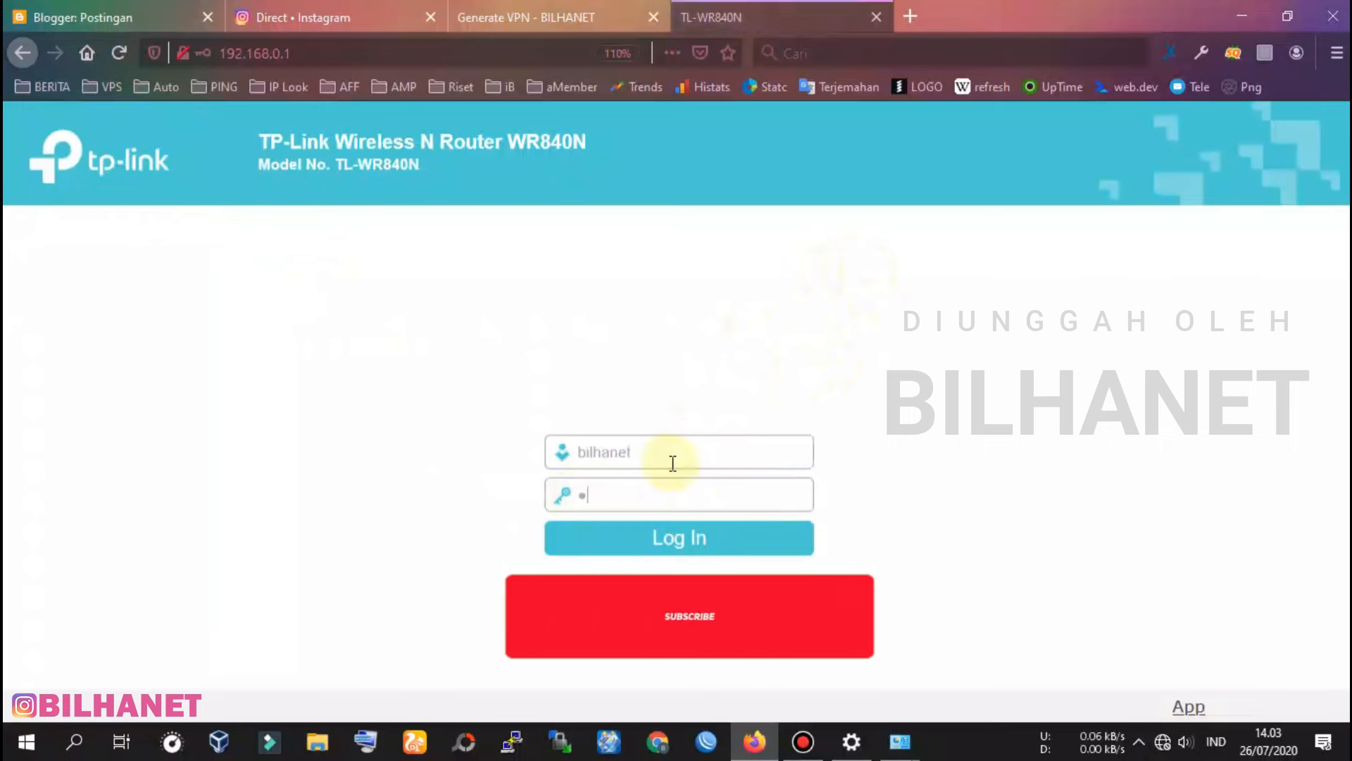
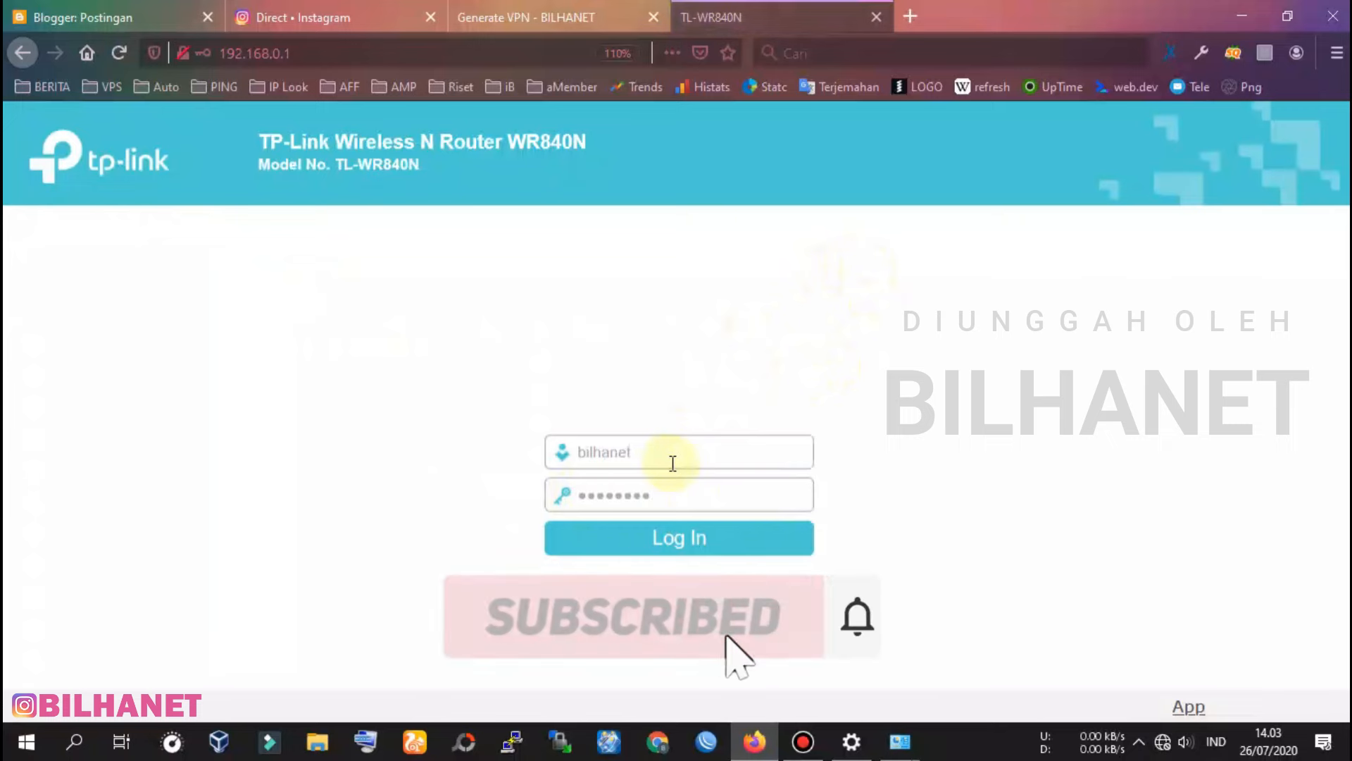
{"action": "left_click", "coordinate": [708, 541]}
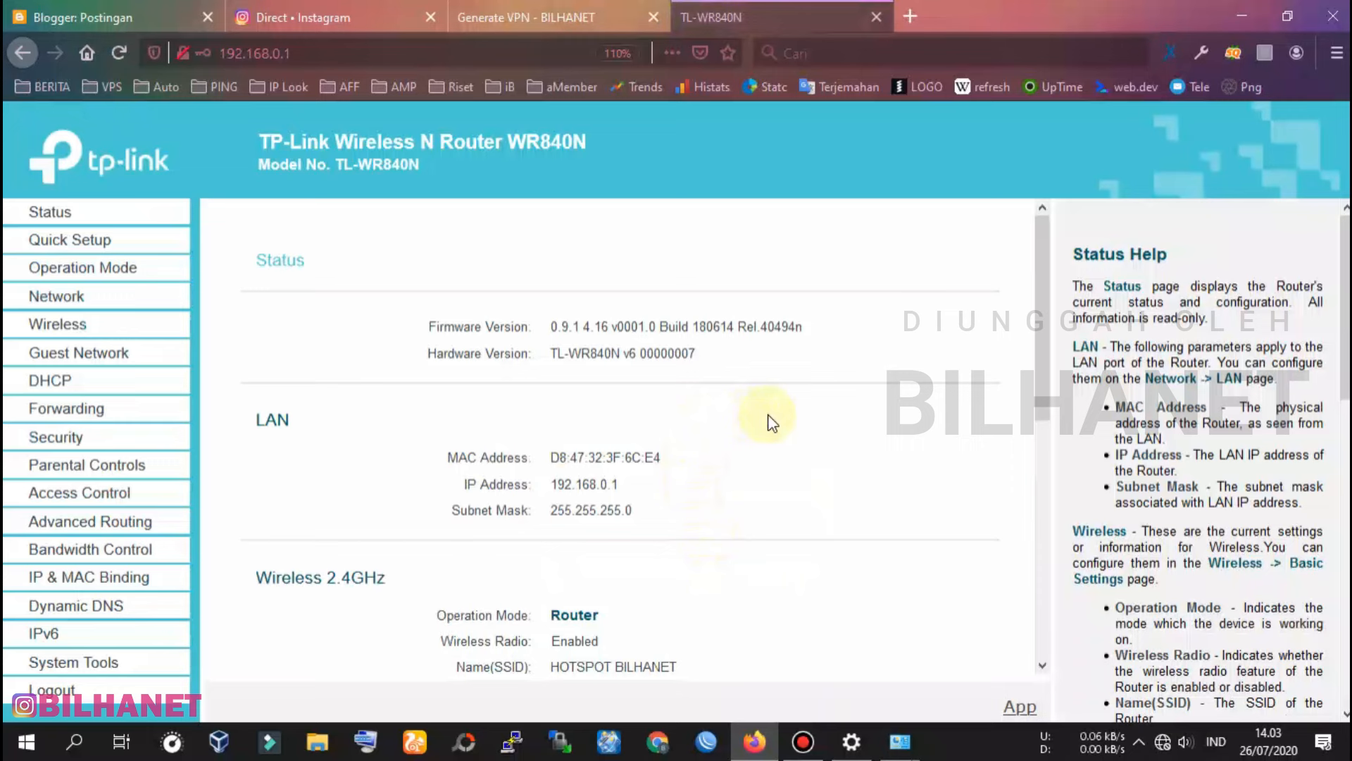
{"action": "scroll", "coordinate": [529, 611], "scroll_direction": "down", "scroll_amount": 3}
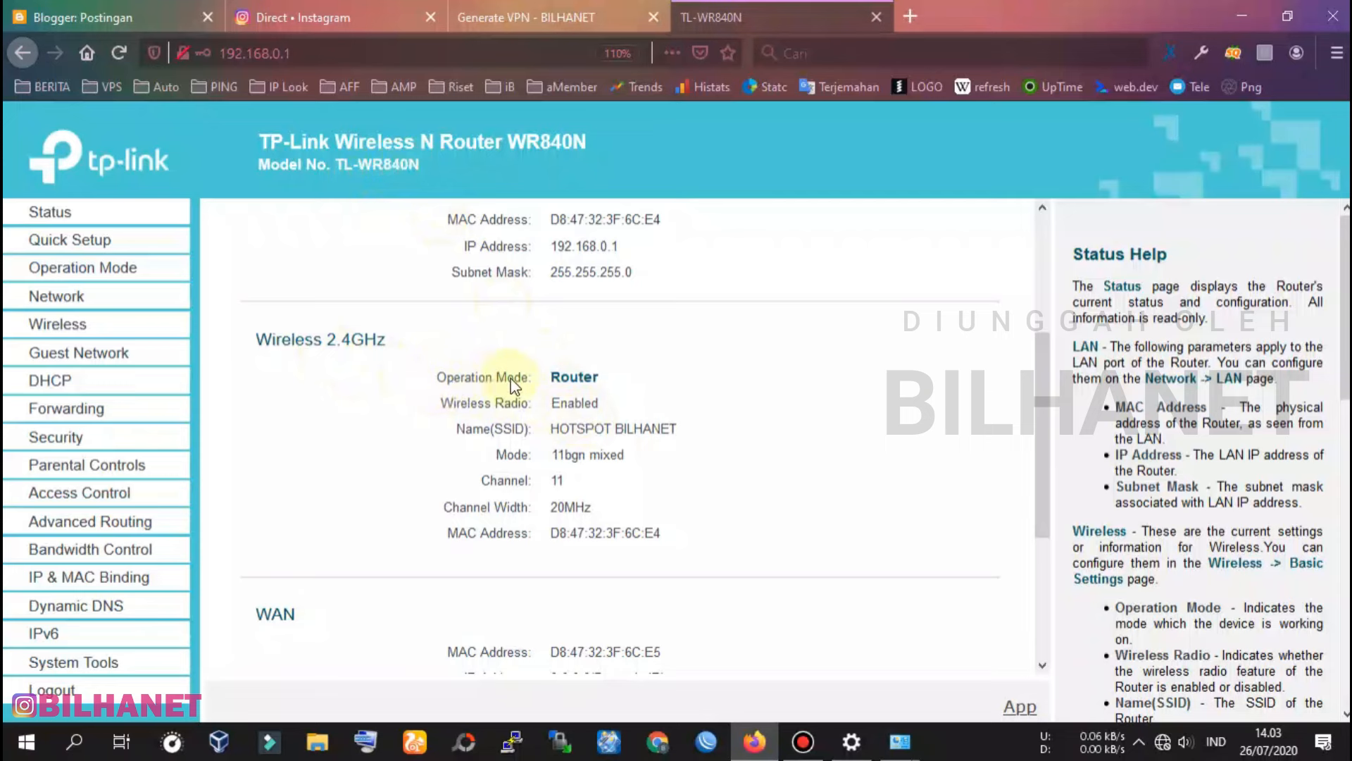
{"action": "left_click_drag", "start_coordinate": [551, 378], "coordinate": [603, 383]}
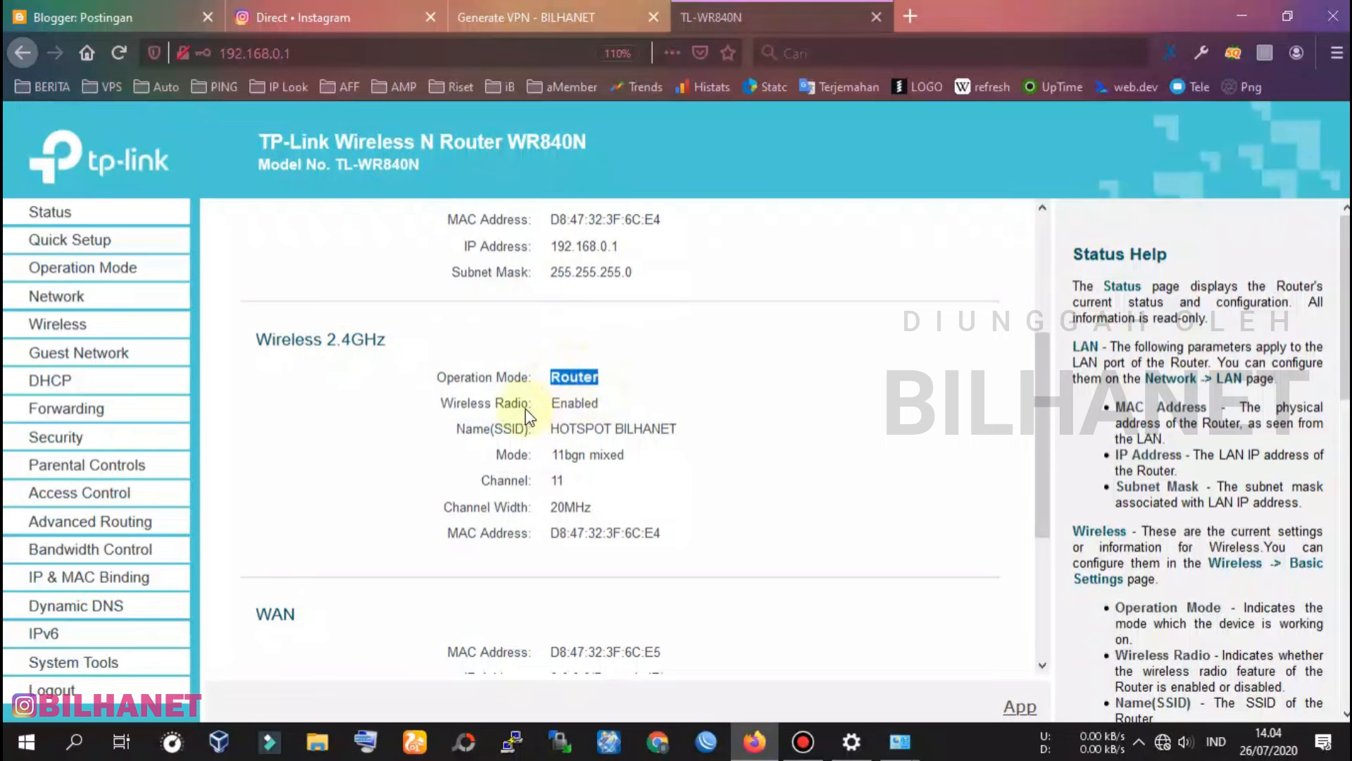
{"action": "left_click", "coordinate": [66, 277]}
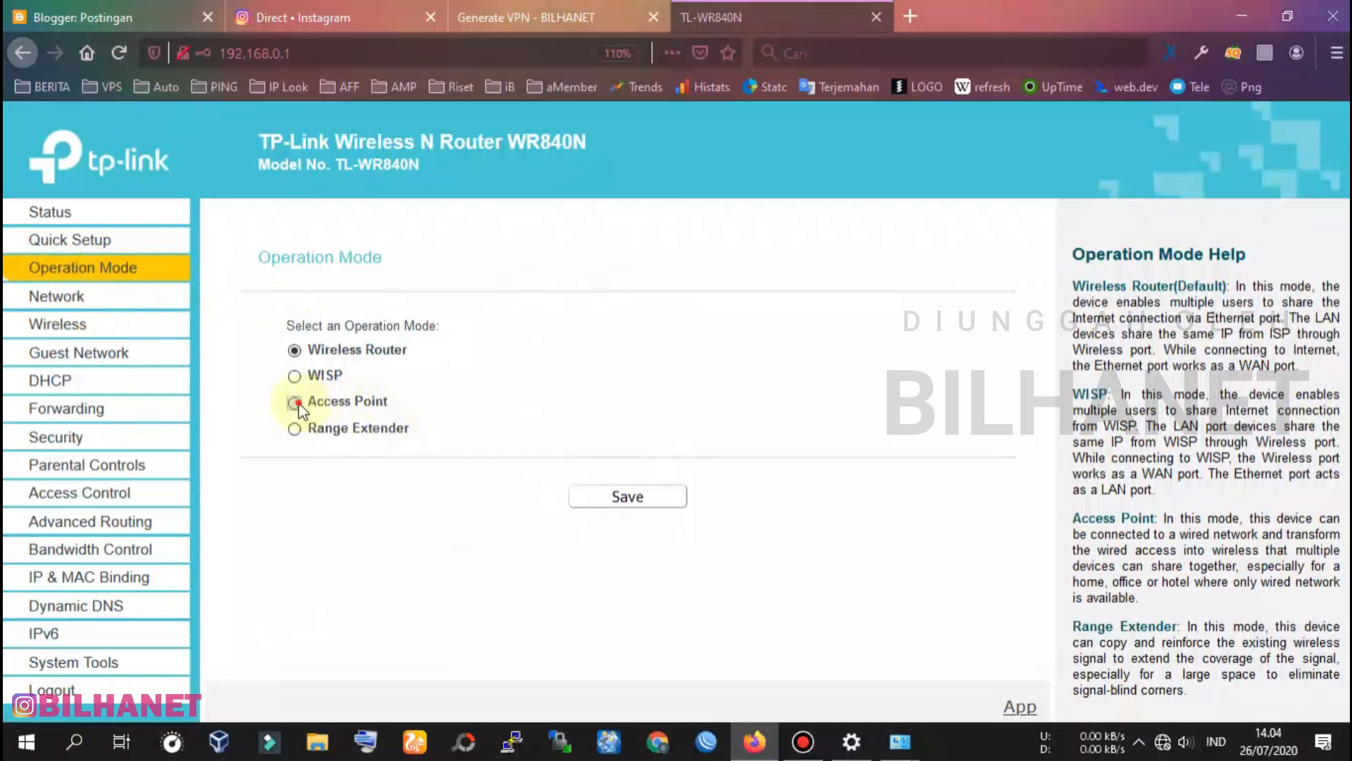
Confirm on the Status page that the router still runs in Wireless Router mode, then open DHCP Settings.
{"action": "left_click", "coordinate": [296, 403]}
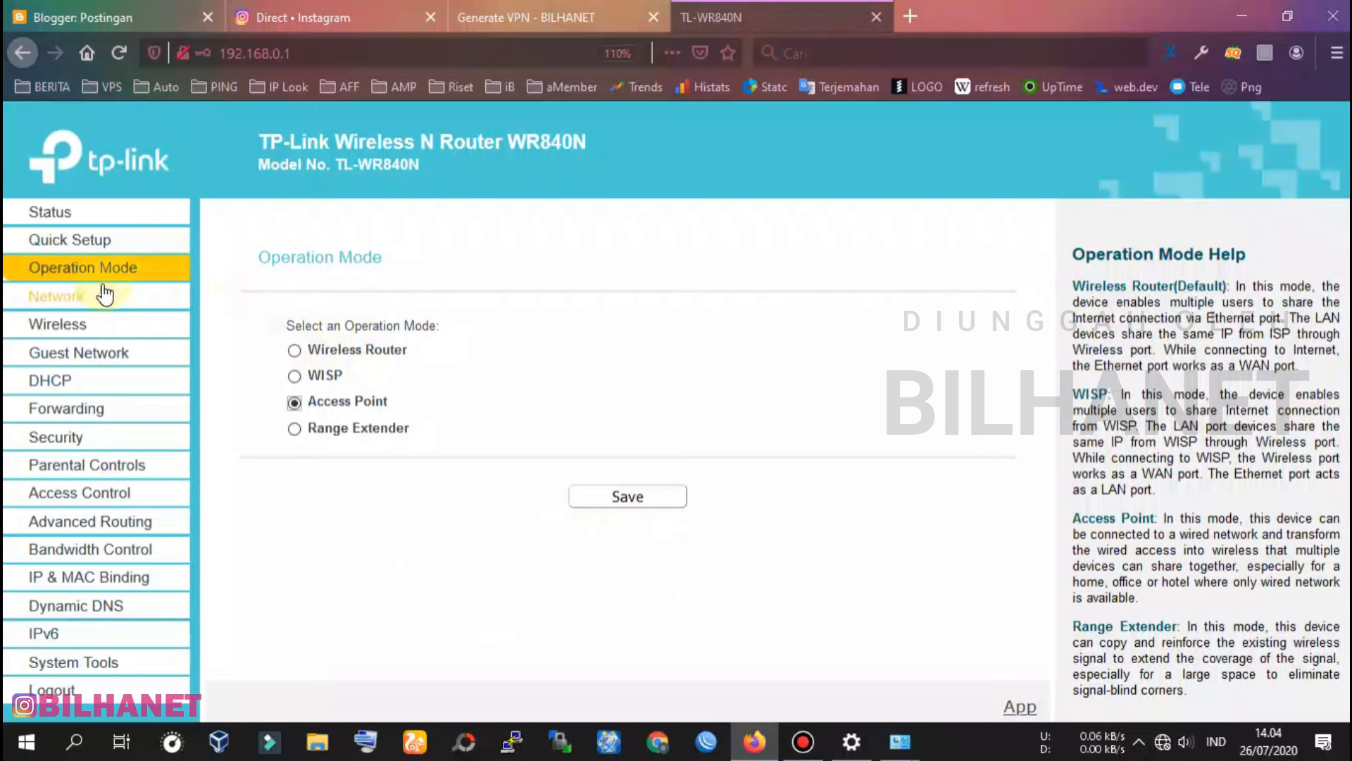
{"action": "left_click", "coordinate": [83, 266]}
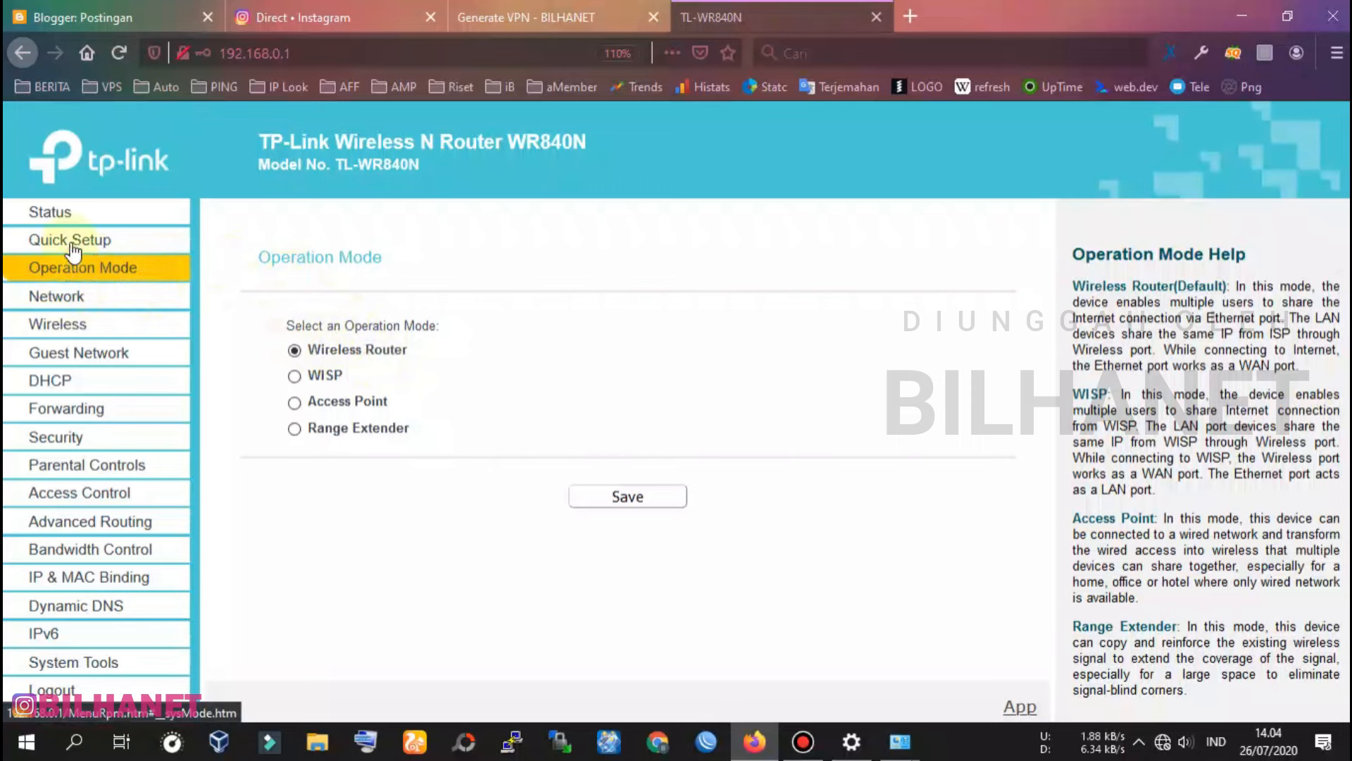
{"action": "left_click", "coordinate": [46, 212]}
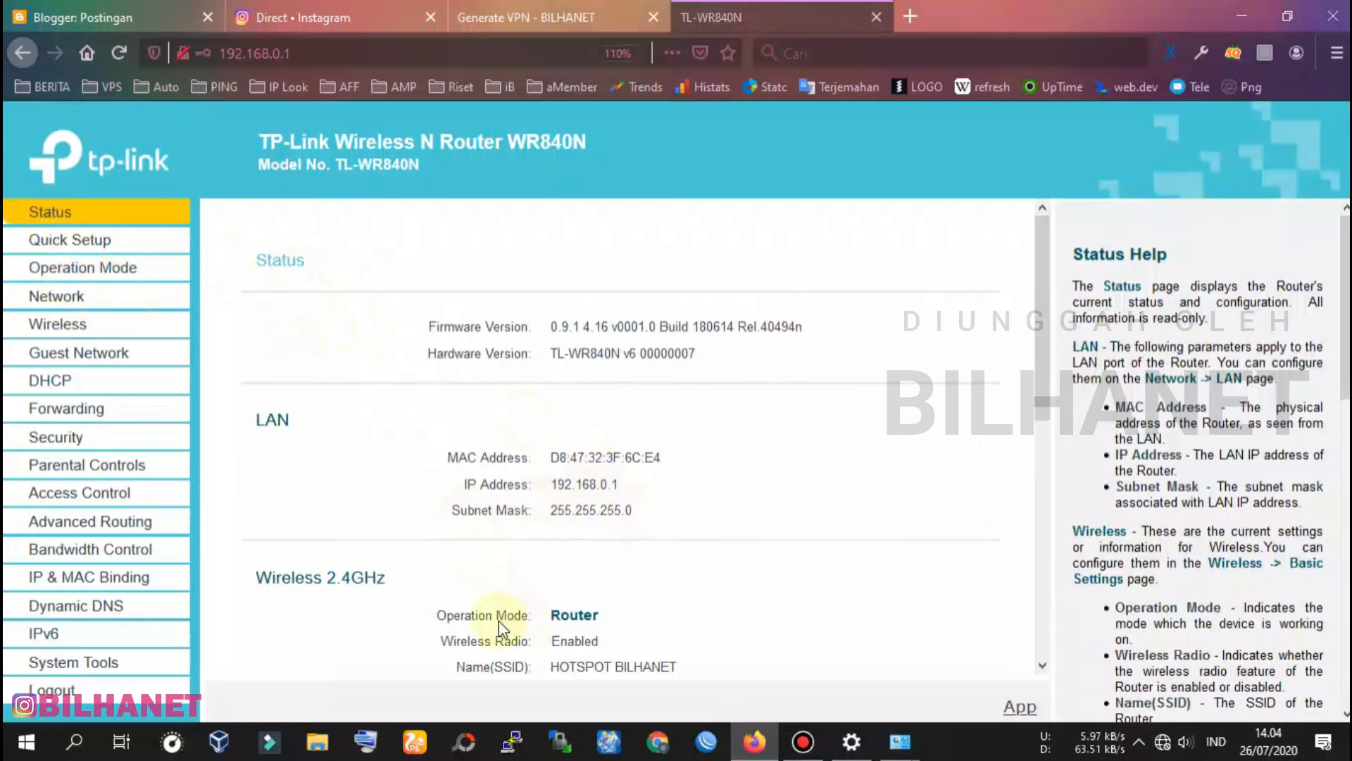
{"action": "scroll", "coordinate": [580, 611], "scroll_direction": "down", "scroll_amount": 3}
{"action": "double_click", "coordinate": [580, 495]}
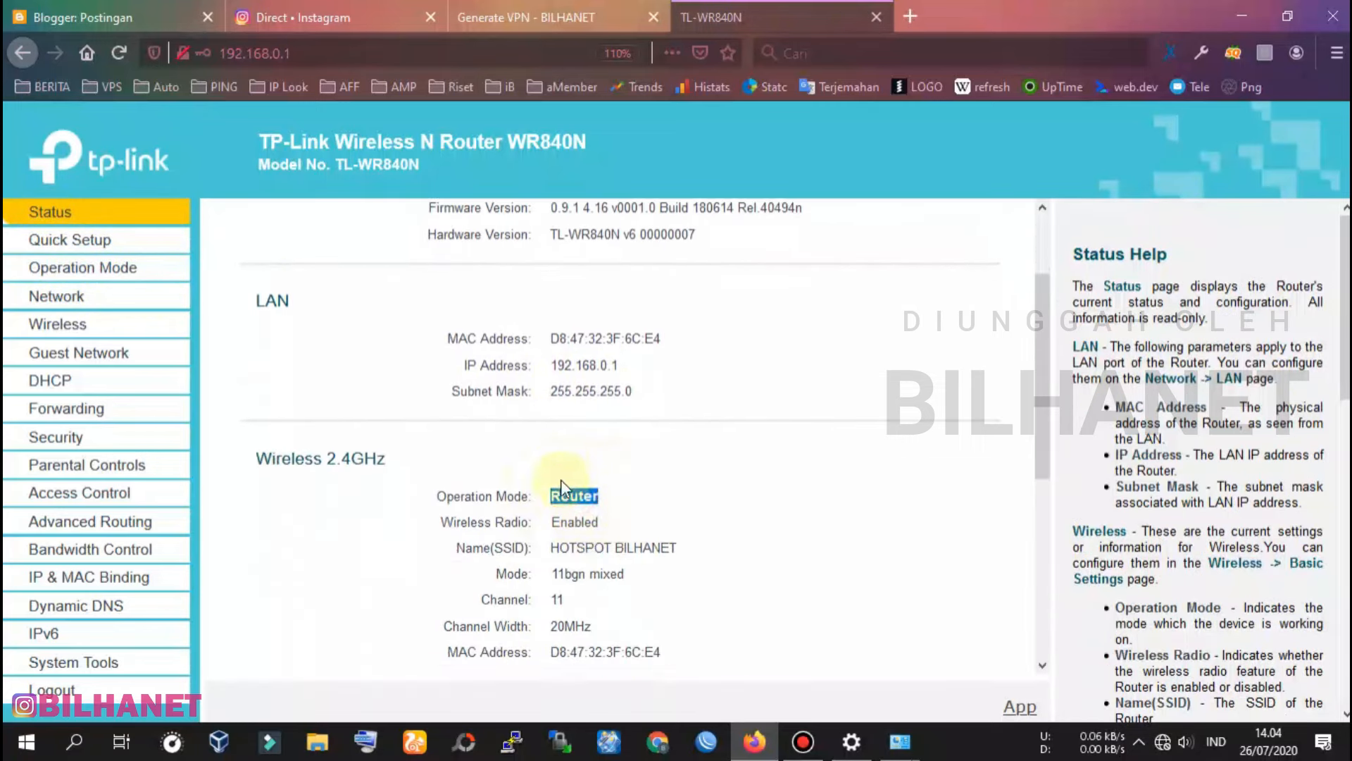
{"action": "scroll", "coordinate": [520, 525], "scroll_direction": "down", "scroll_amount": 3}
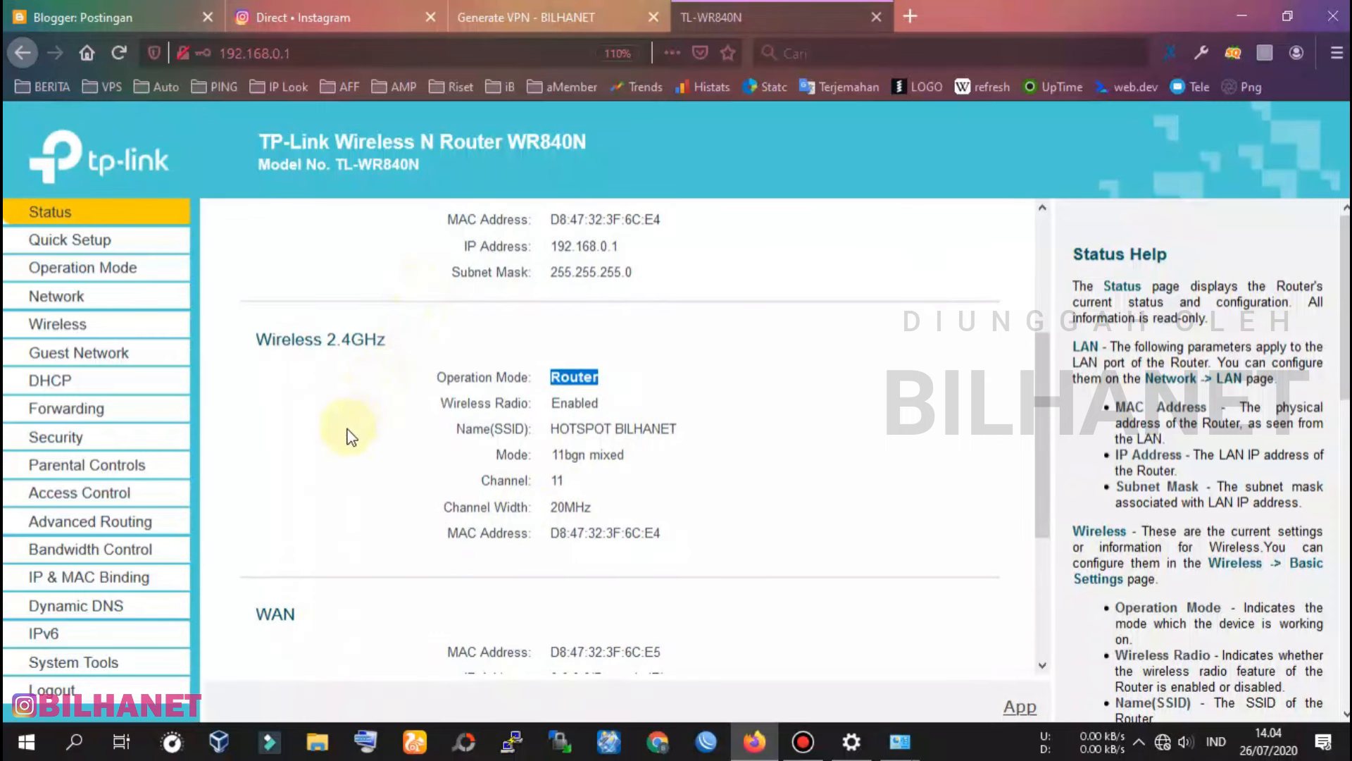
{"action": "left_click", "coordinate": [49, 384]}
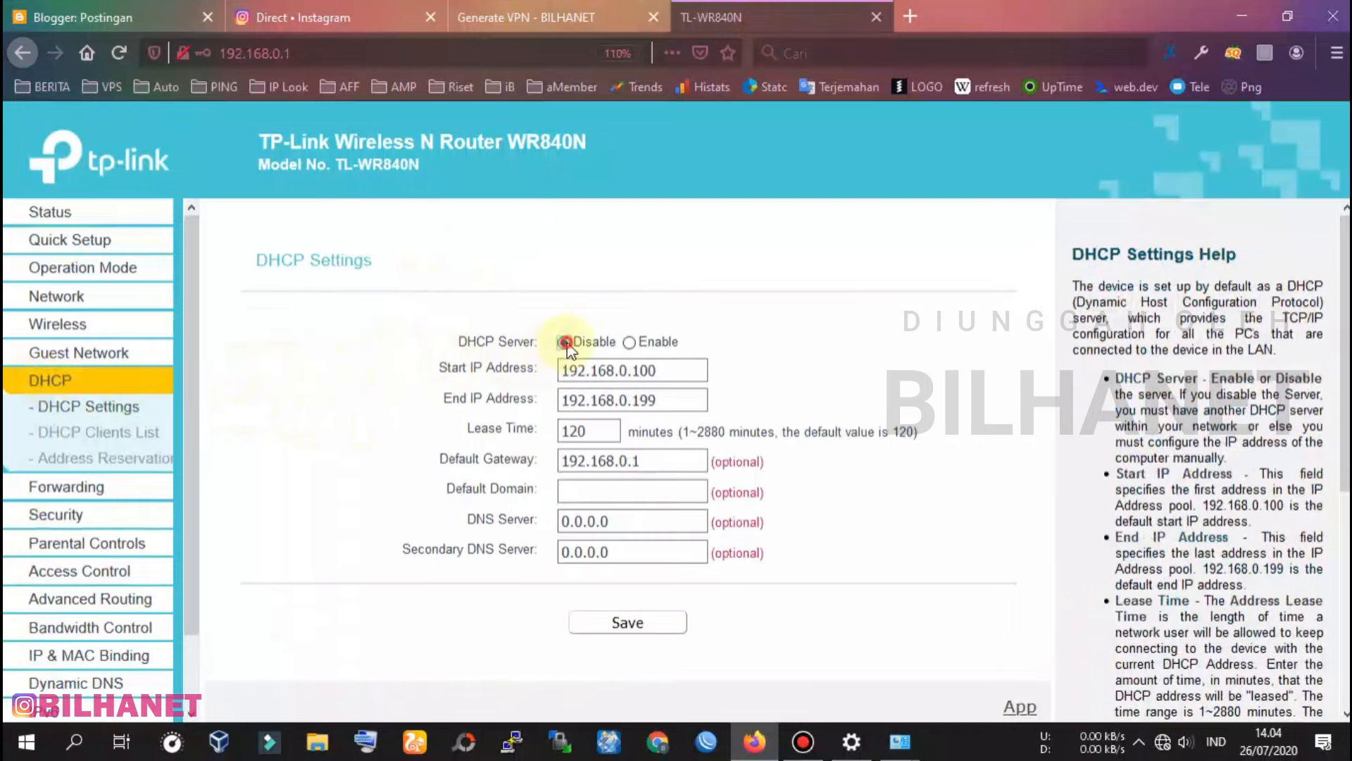
Set the DHCP Server to Disable and move on to the Network WAN settings.
{"action": "left_click", "coordinate": [565, 343]}
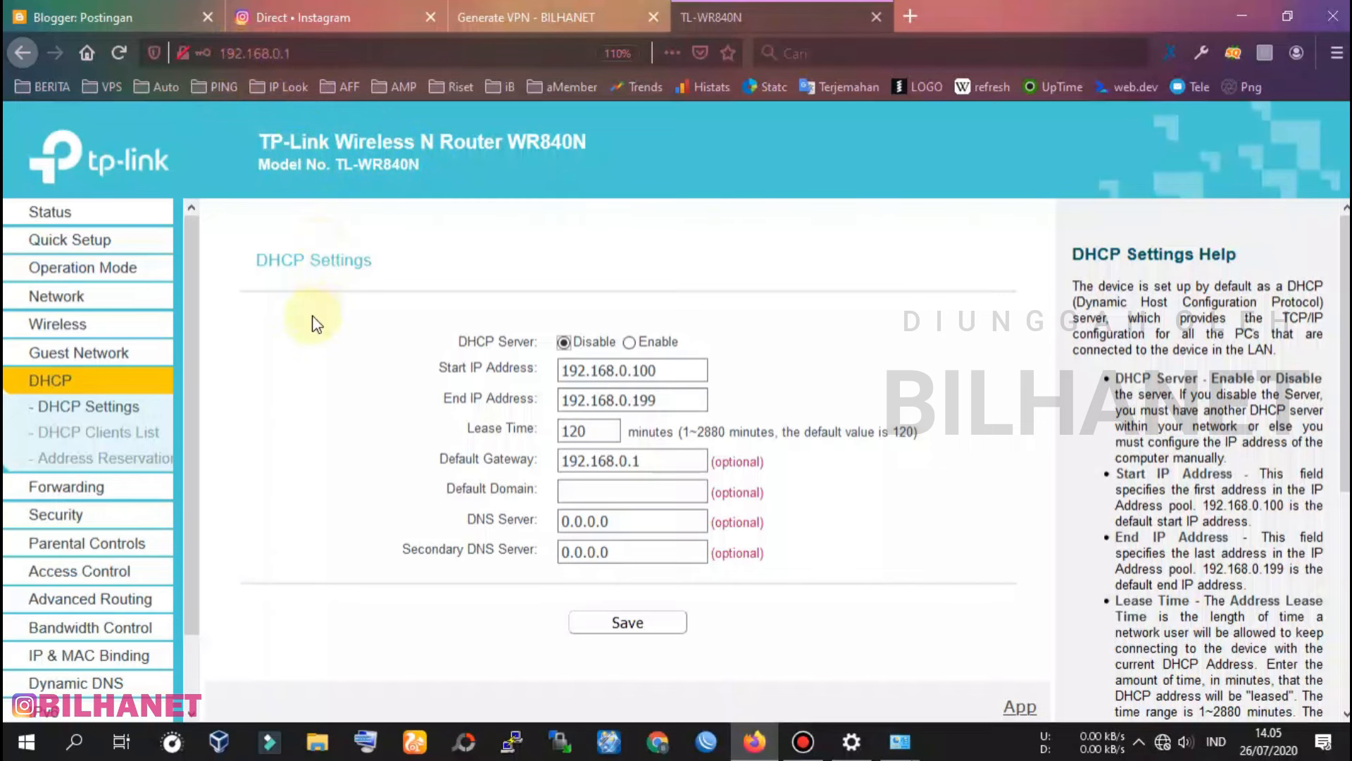
{"action": "left_click", "coordinate": [57, 299]}
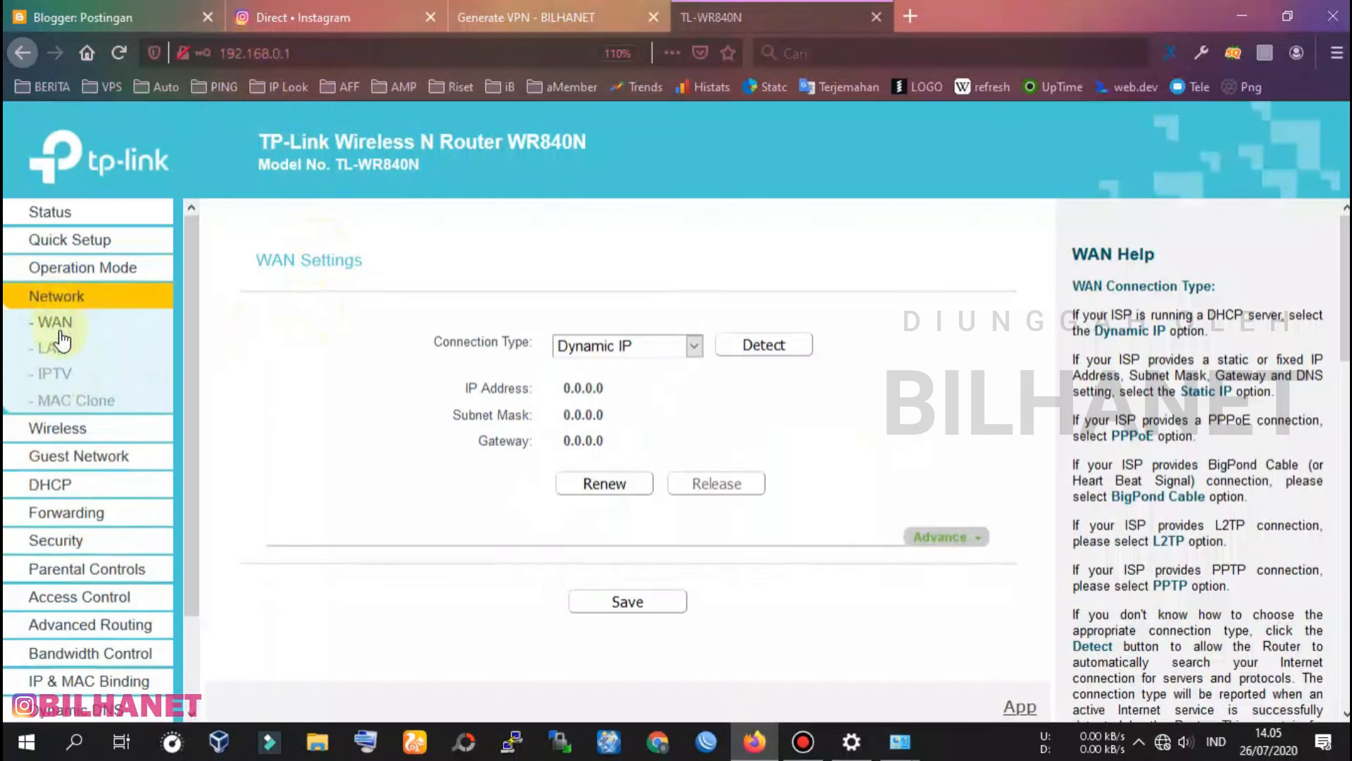
Change the LAN IP address from 192.168.0.1 to 10.20.30.2 and save it.
{"action": "left_click", "coordinate": [52, 354]}
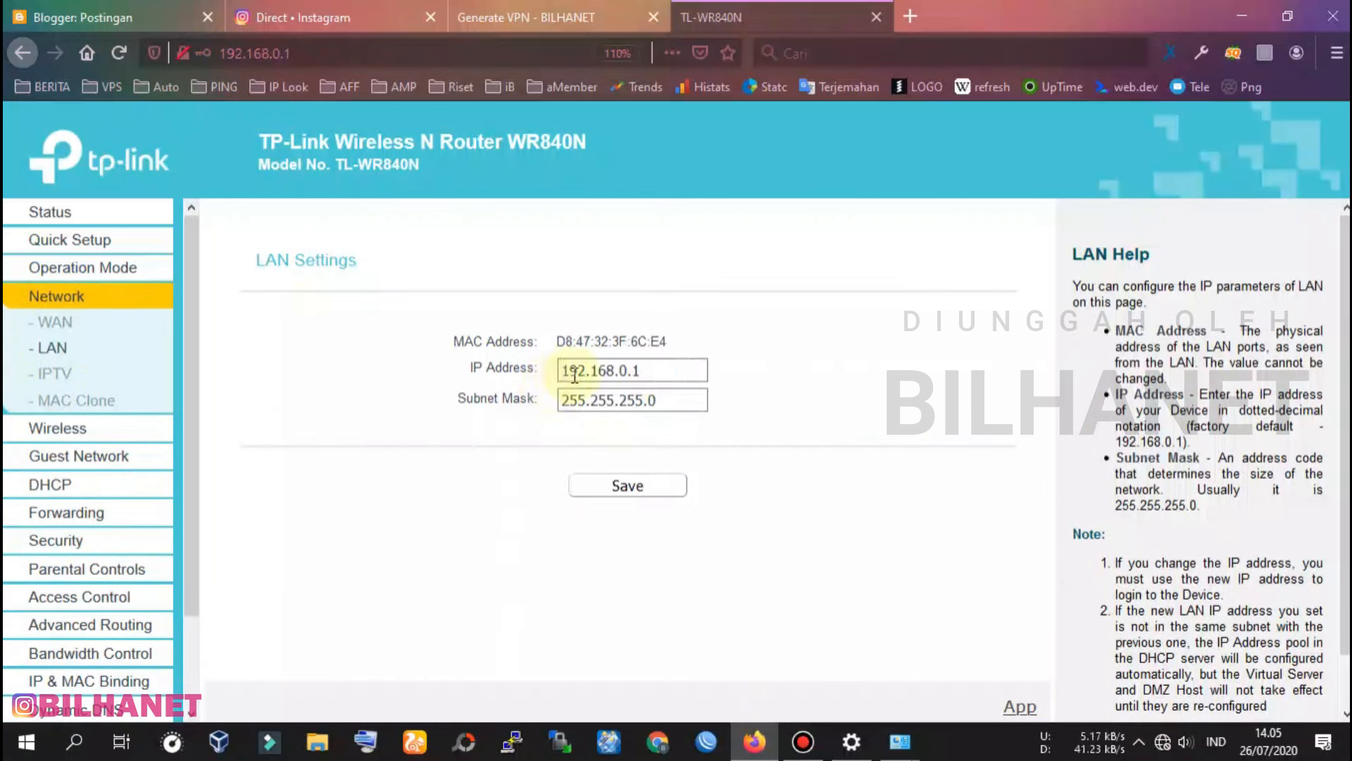
{"action": "left_click_drag", "start_coordinate": [669, 370], "coordinate": [549, 371]}
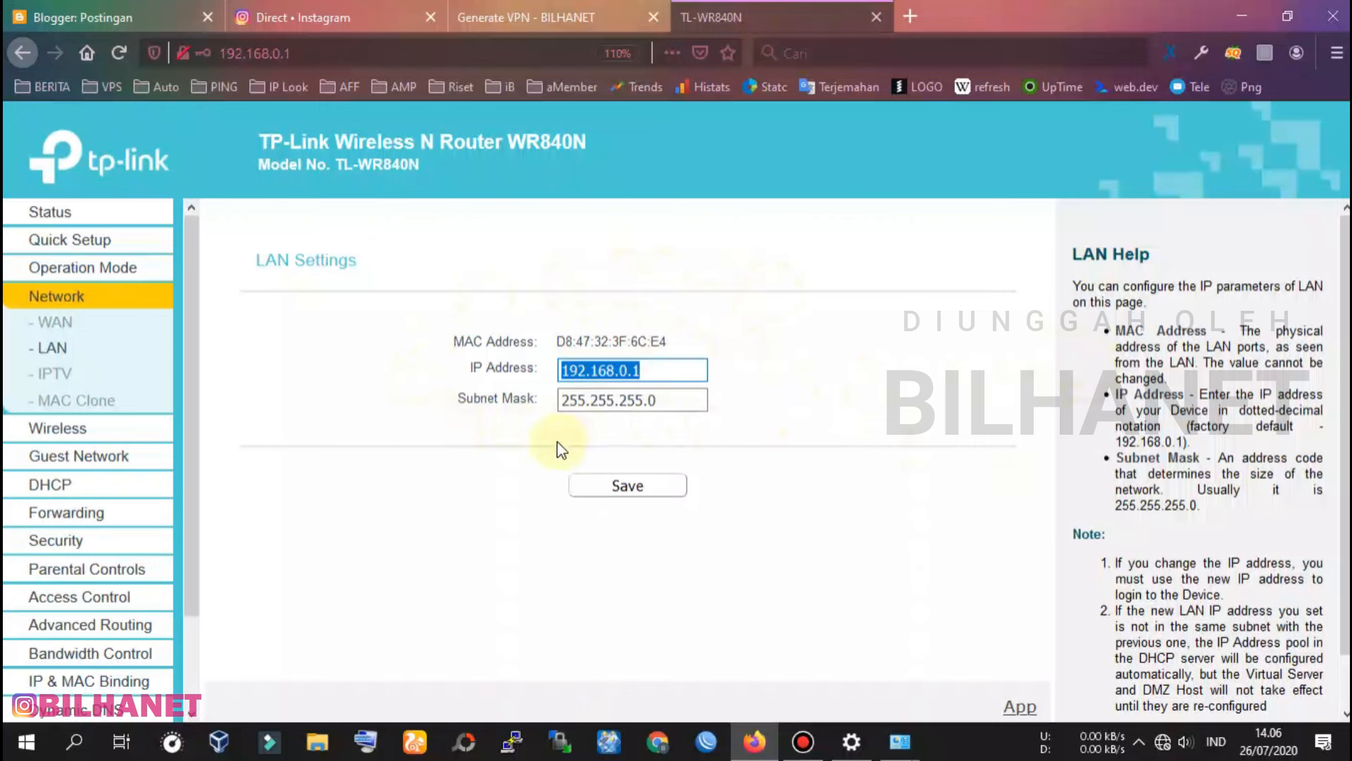
{"action": "left_click", "coordinate": [660, 371]}
{"action": "left_click_drag", "start_coordinate": [669, 372], "coordinate": [557, 372]}
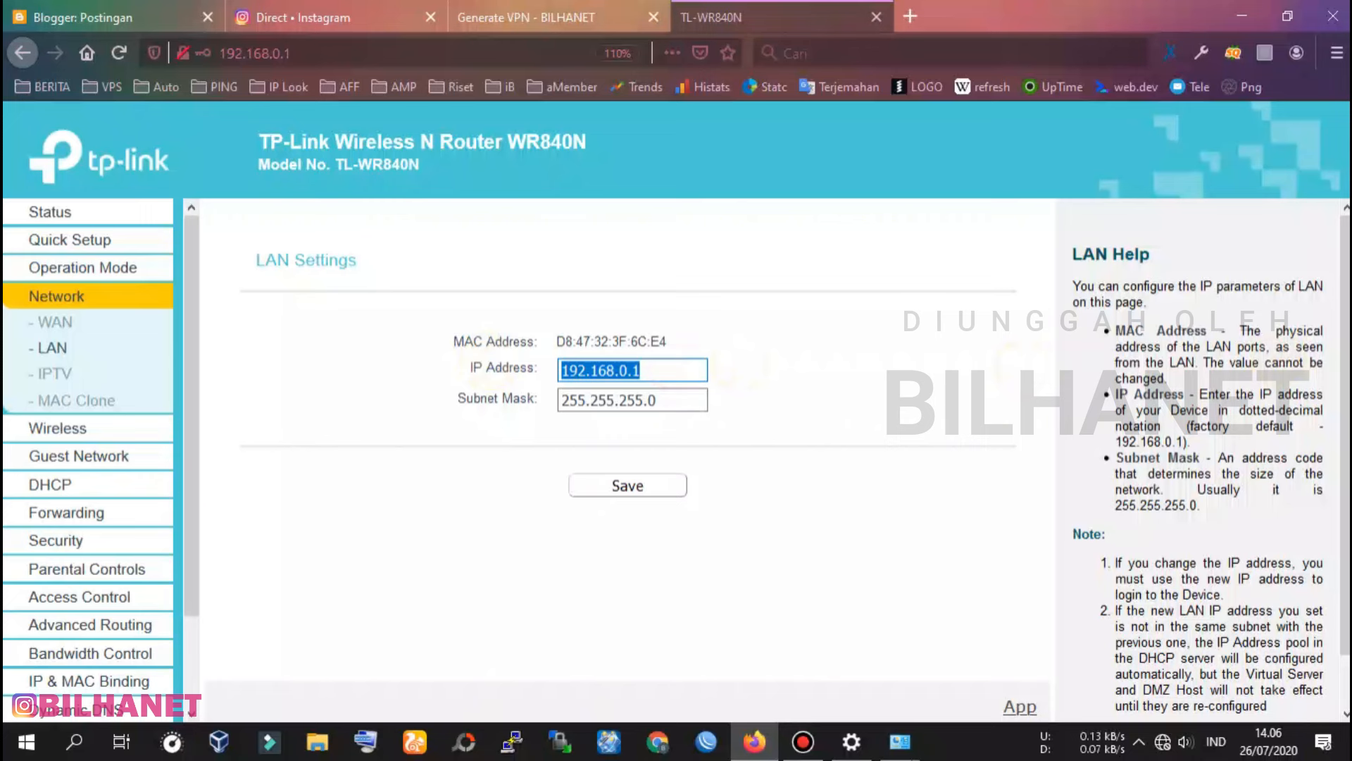
{"action": "type", "text": "10.20.30.2"}
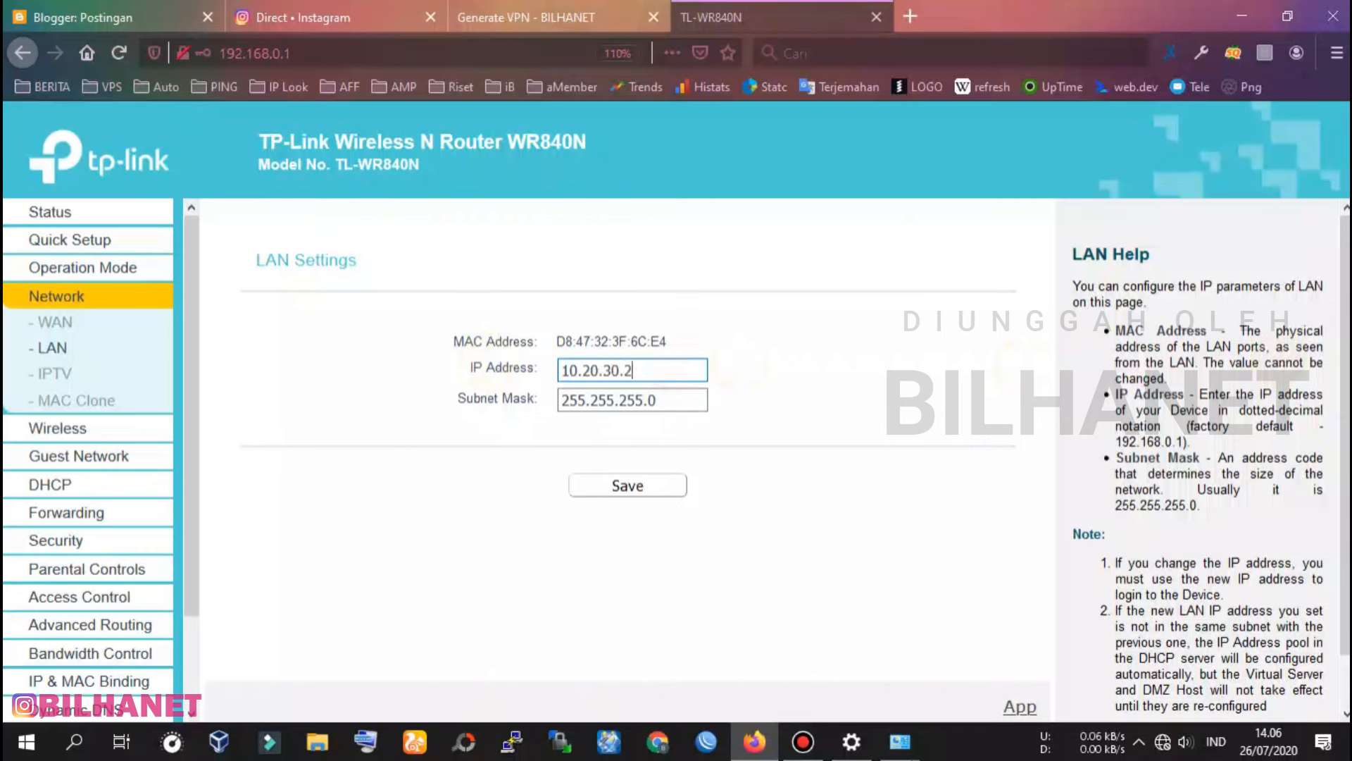
{"action": "left_click", "coordinate": [645, 491]}
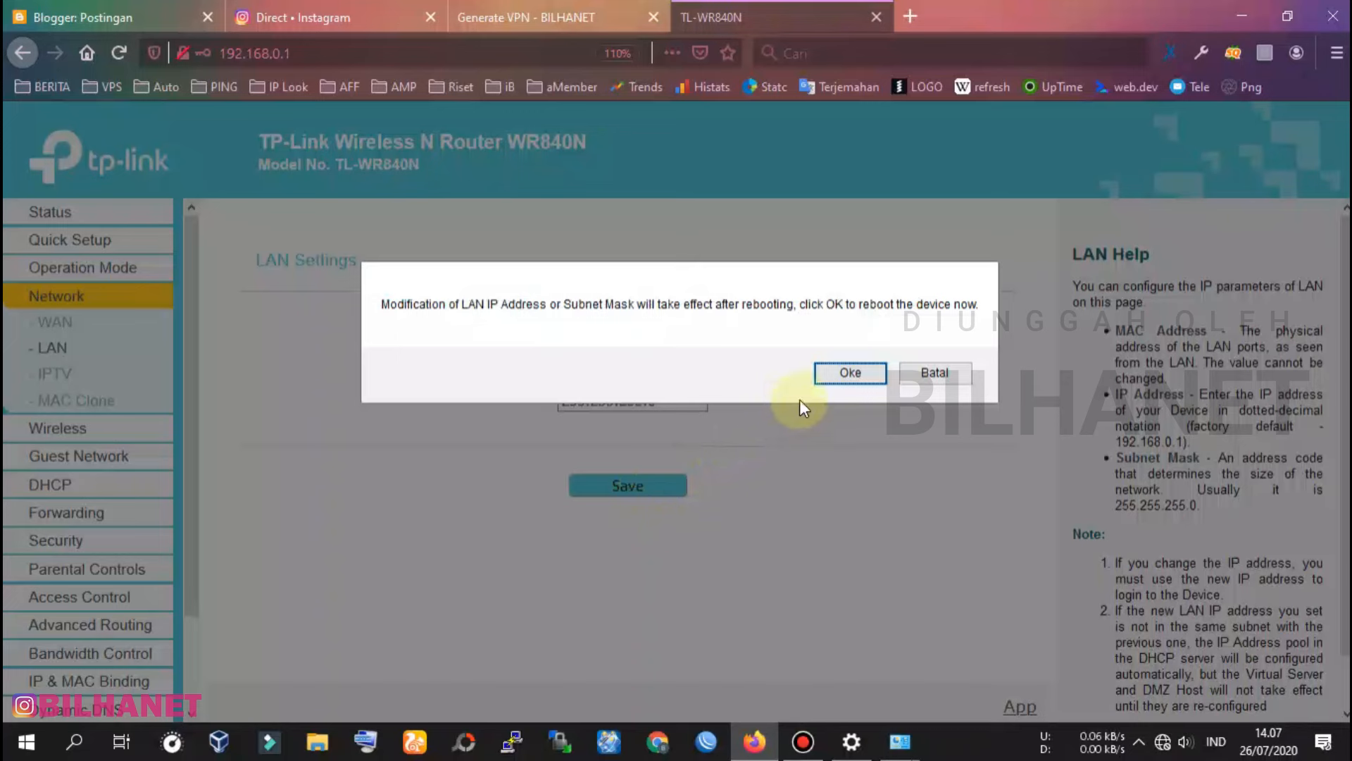
Confirm the router reboot, then try loading 10.20.30.2 in Firefox.
{"action": "left_click", "coordinate": [852, 375]}
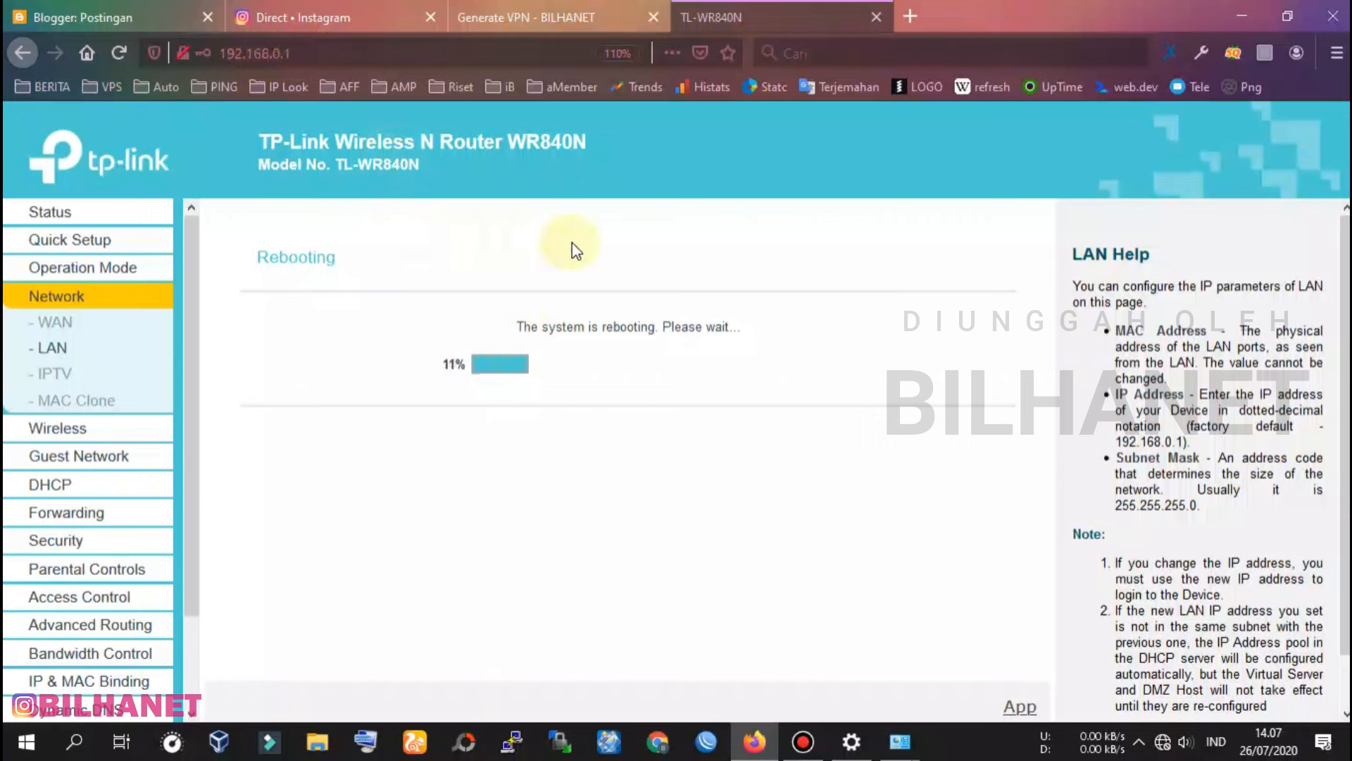
{"action": "left_click", "coordinate": [793, 51]}
{"action": "type", "text": "10.2"}
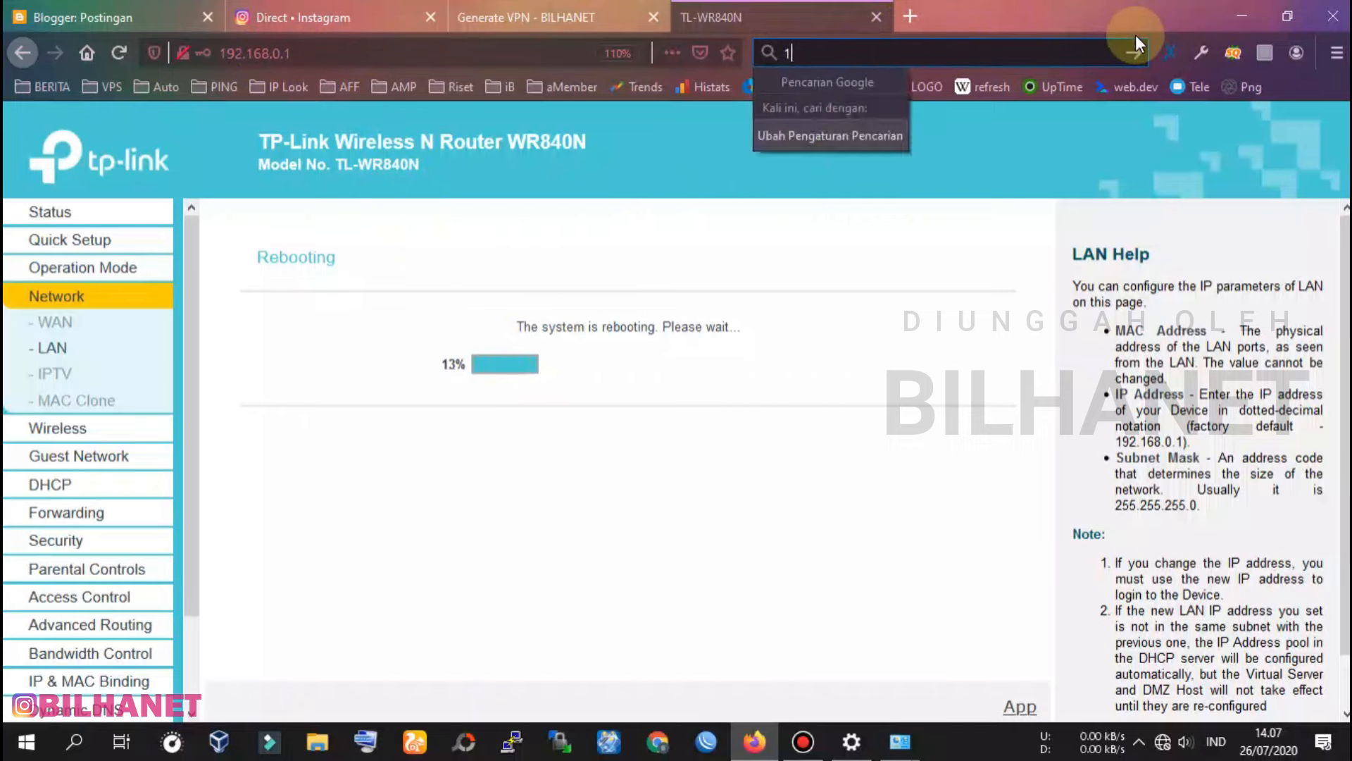
{"action": "type", "text": "0.30.2"}
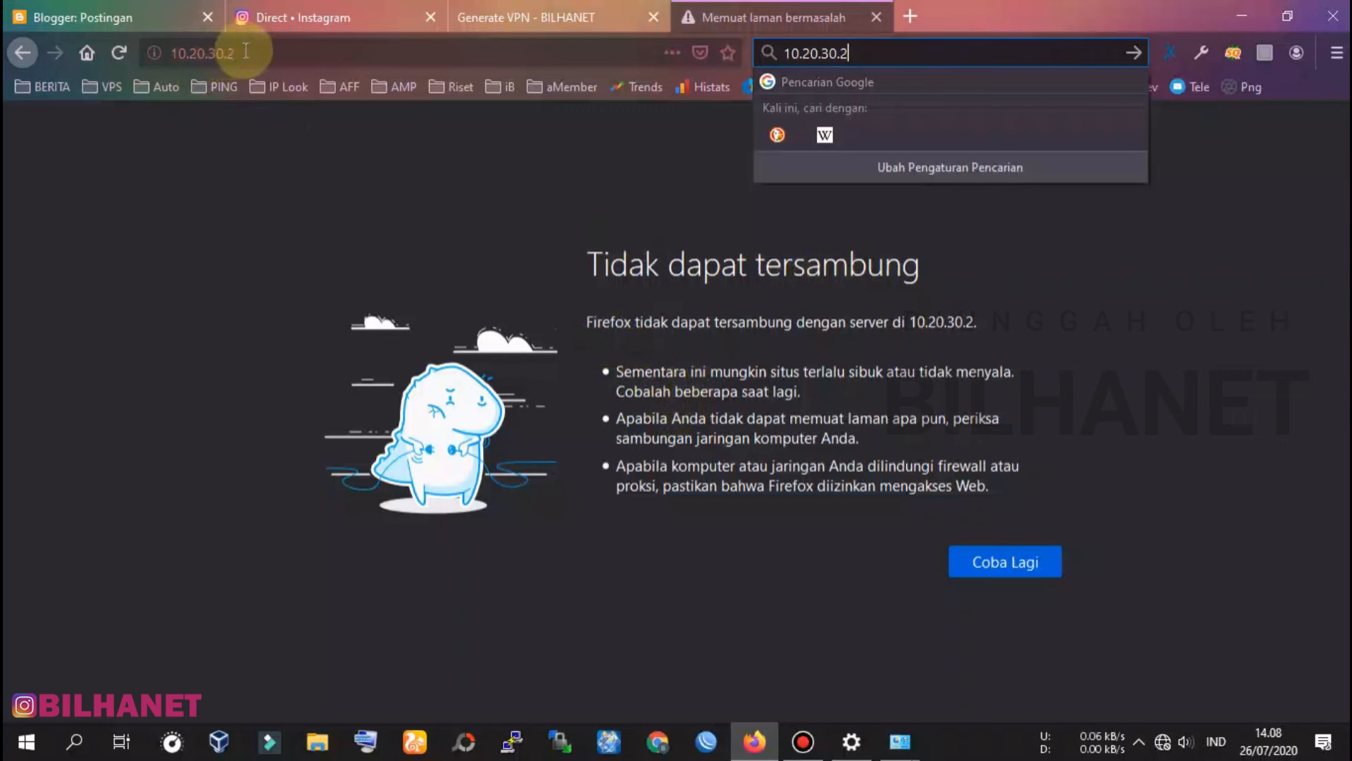
{"action": "left_click", "coordinate": [158, 52]}
Open the TCP/IPv4 properties of the Ether LAN PC adapter in Network Connections.
{"action": "left_click", "coordinate": [824, 540]}
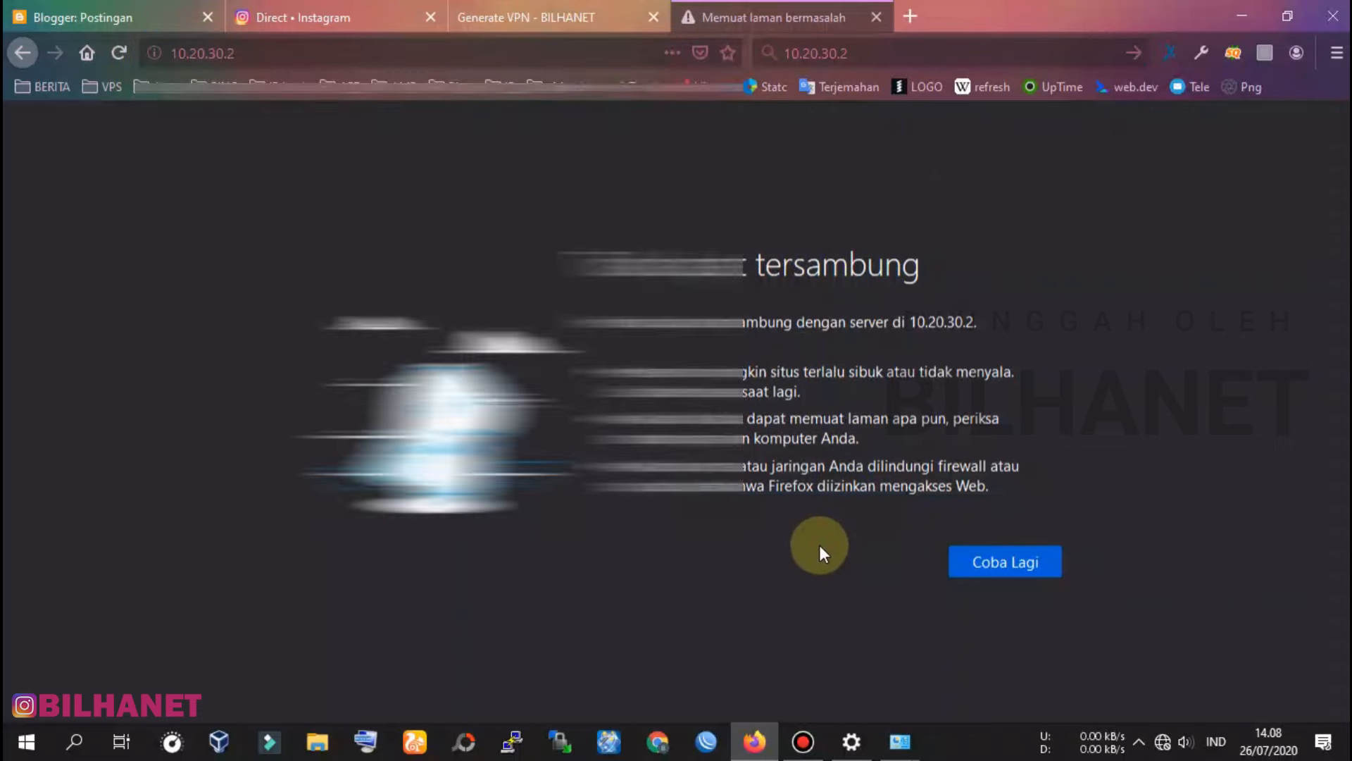
{"action": "mouse_move", "coordinate": [900, 741]}
{"action": "left_click", "coordinate": [1005, 641]}
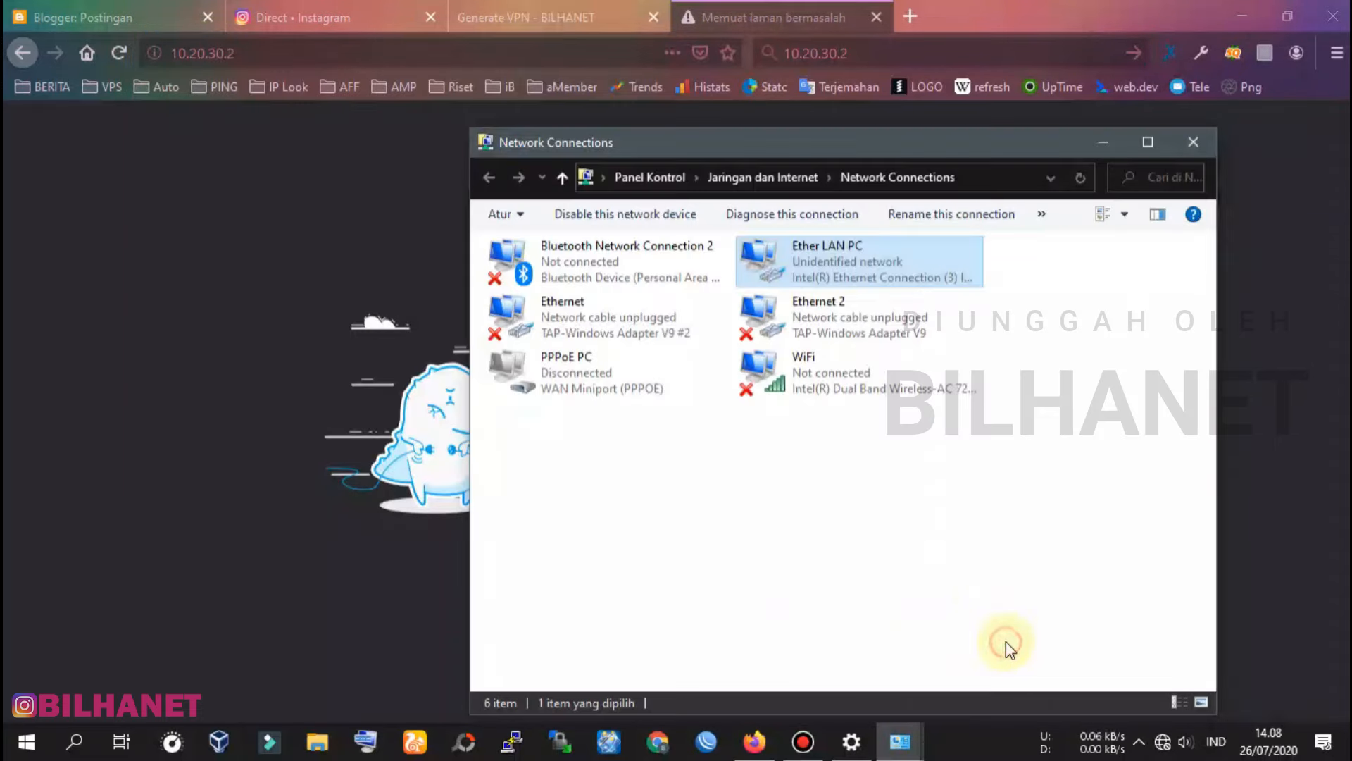
{"action": "double_click", "coordinate": [876, 262]}
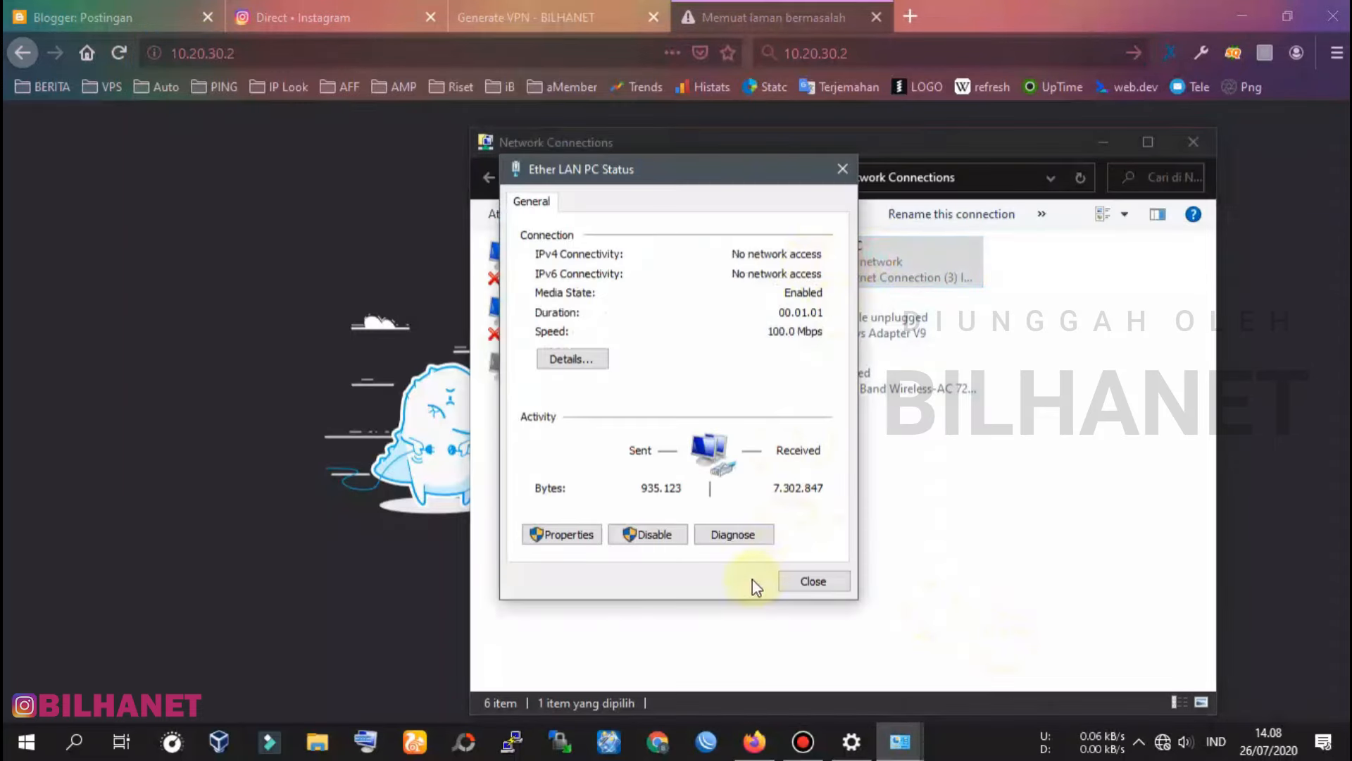
{"action": "left_click", "coordinate": [569, 535]}
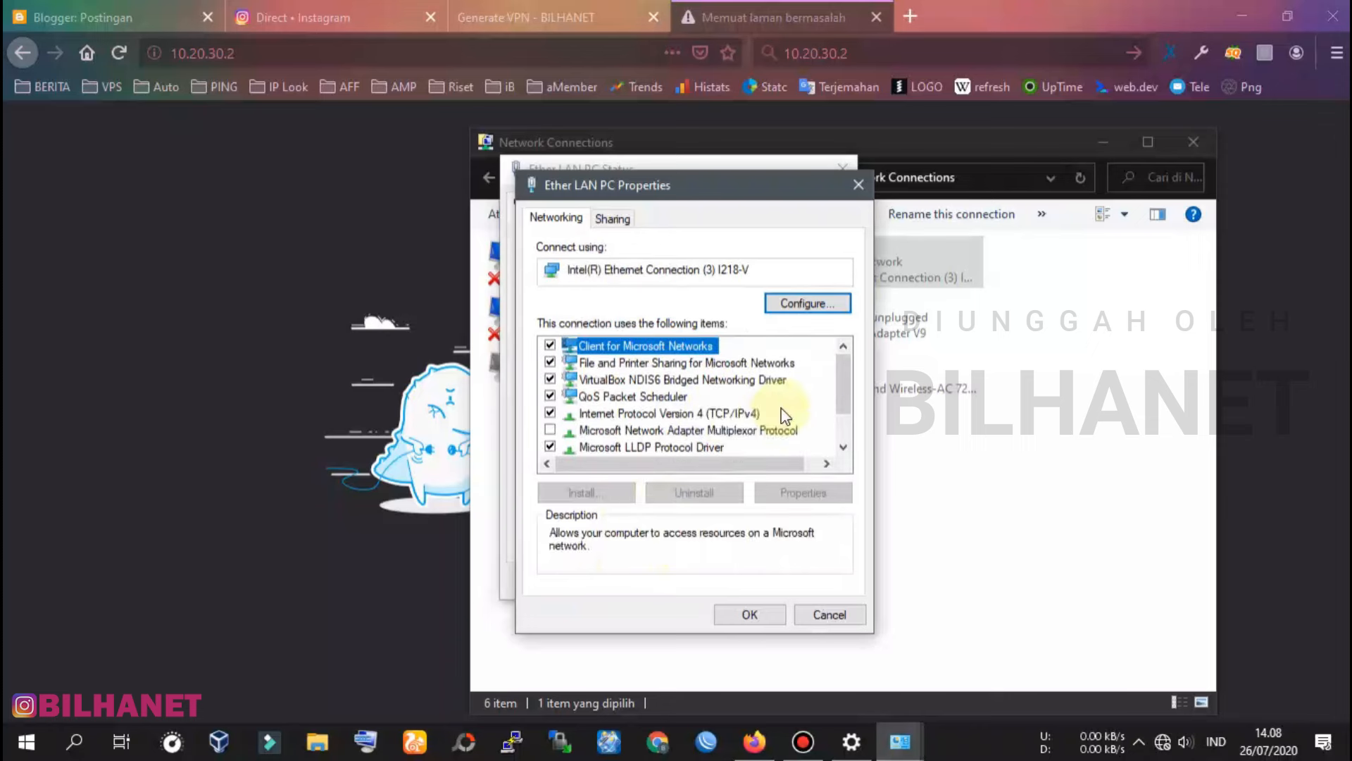
{"action": "double_click", "coordinate": [713, 414]}
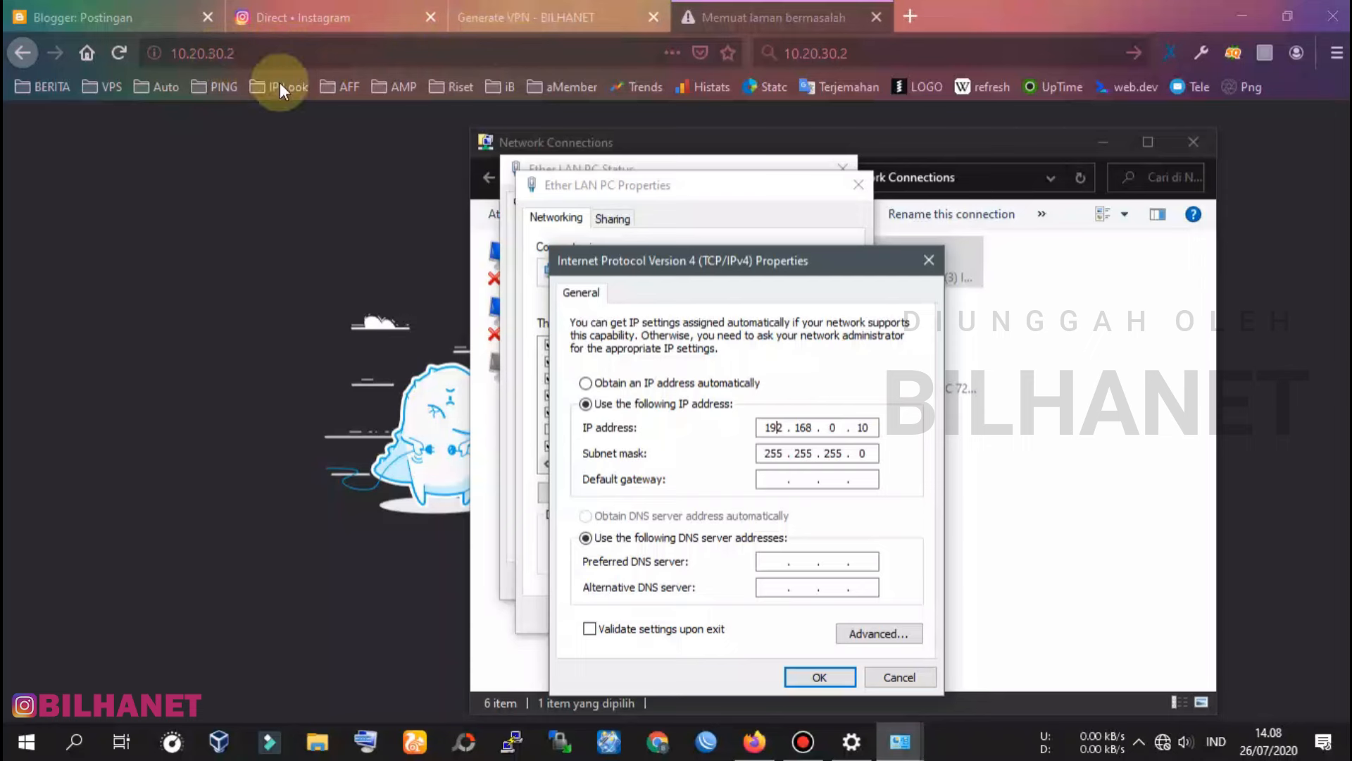
Set the adapter's static IPv4 to 10.20.30.10, mask 255.255.255.0, and confirm all dialogs.
{"action": "double_click", "coordinate": [775, 427]}
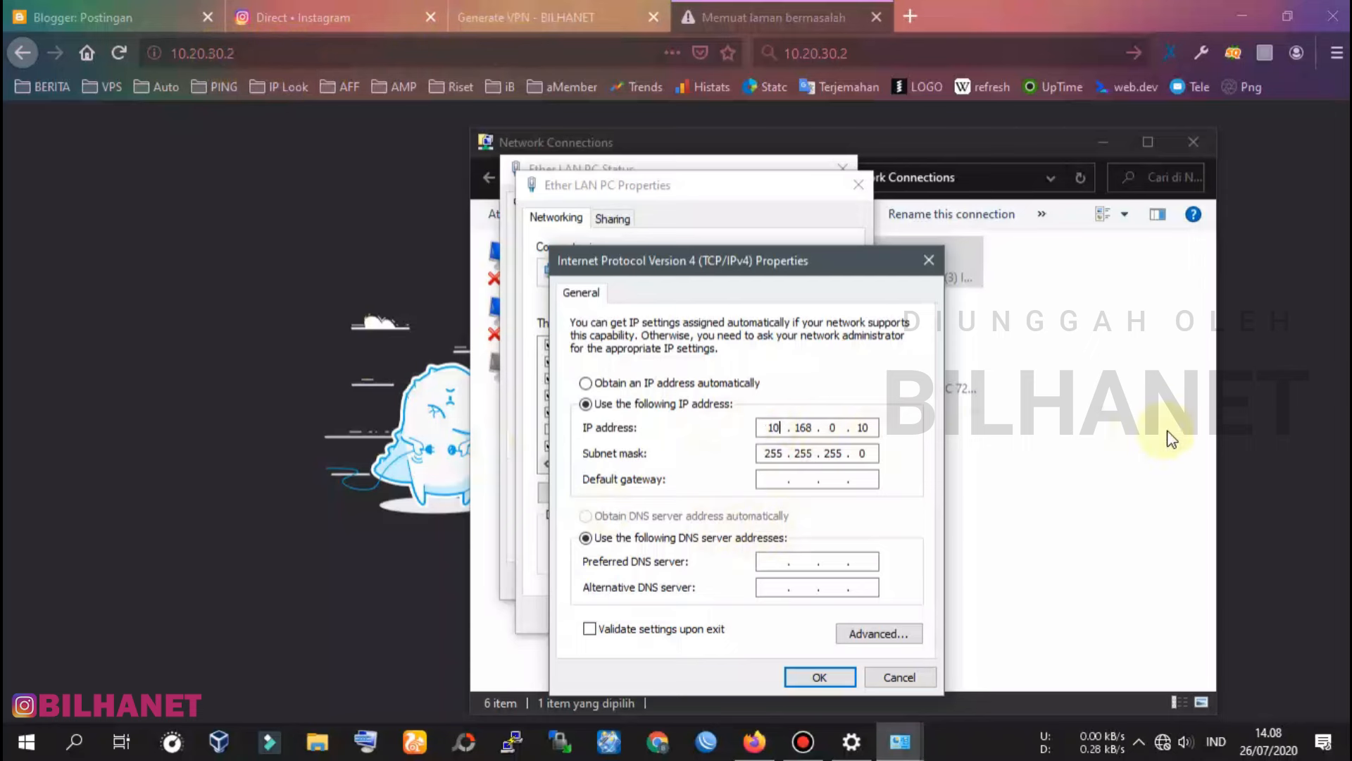
{"action": "type", "text": "10"}
{"action": "key", "text": "period"}
{"action": "double_click", "coordinate": [860, 425]}
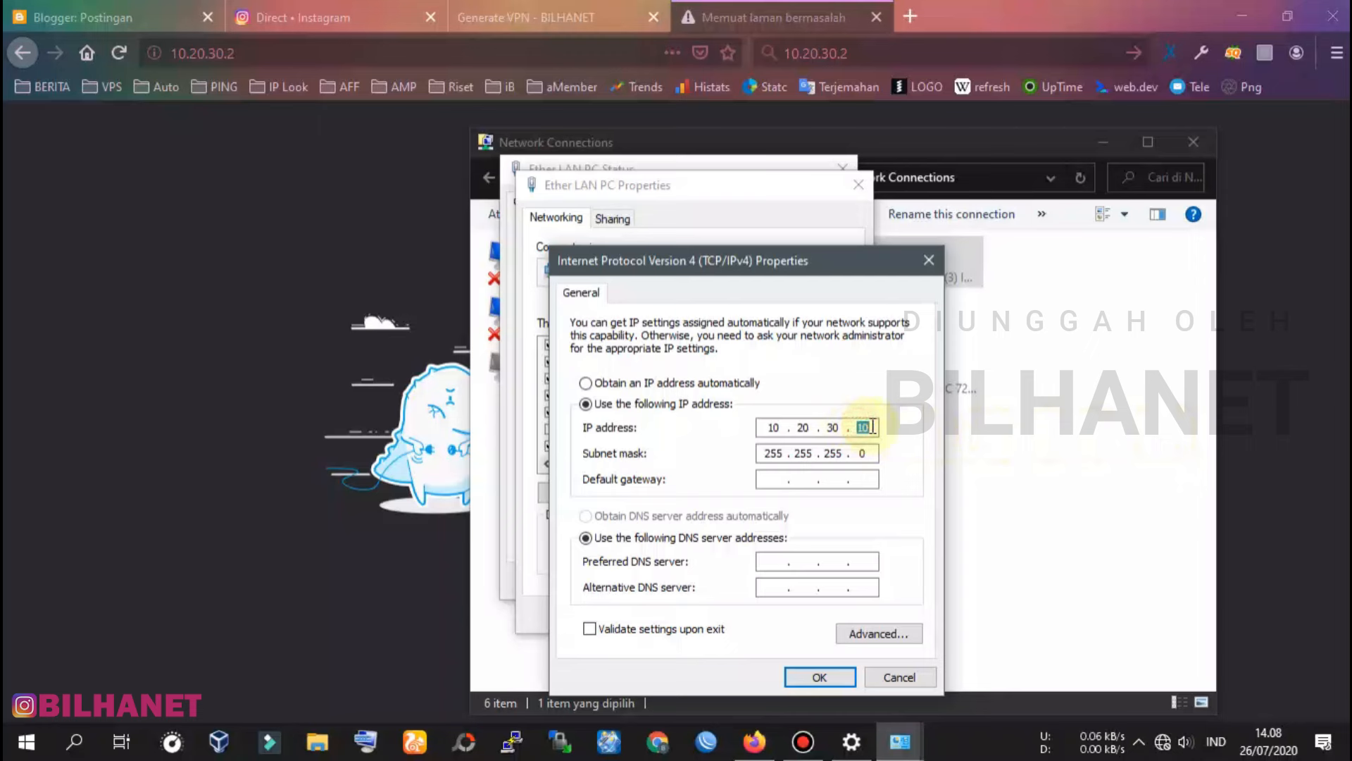
{"action": "type", "text": "2"}
{"action": "double_click", "coordinate": [863, 426]}
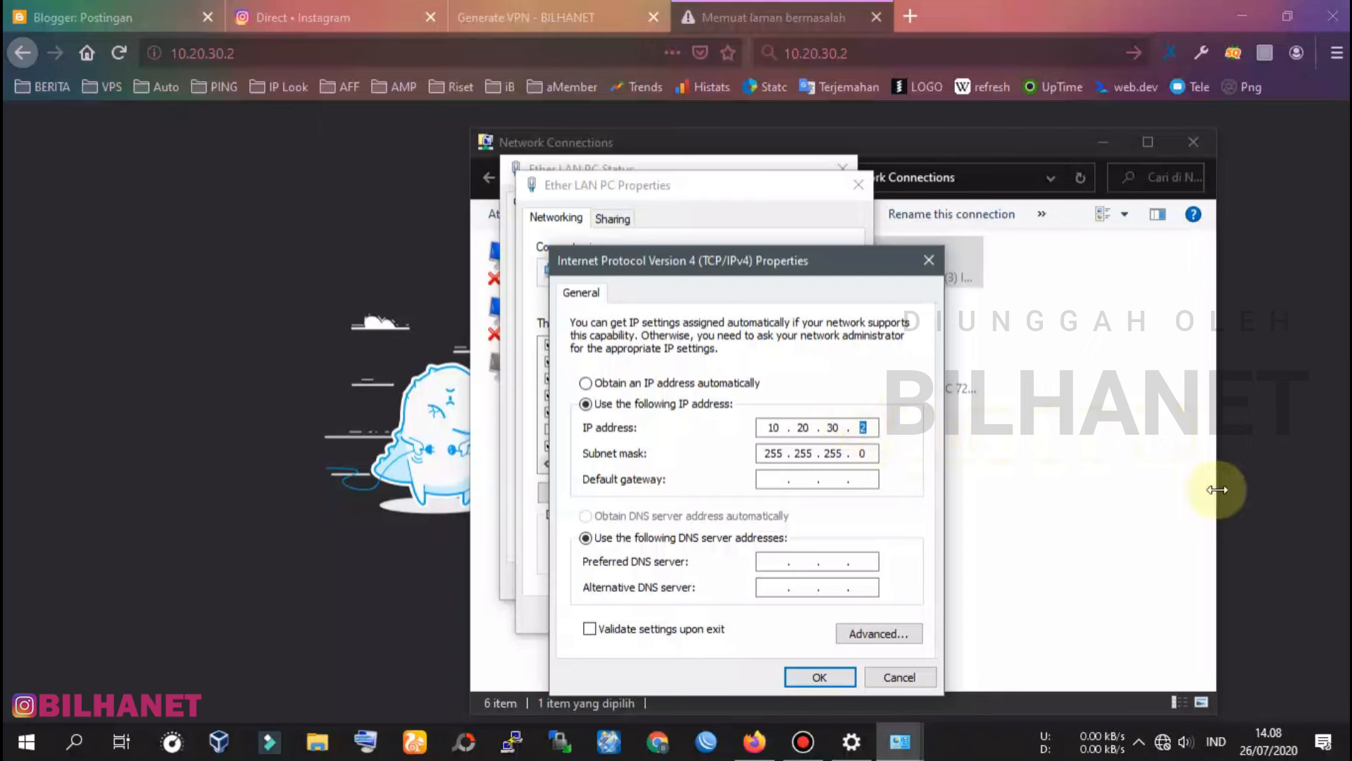
{"action": "type", "text": "10"}
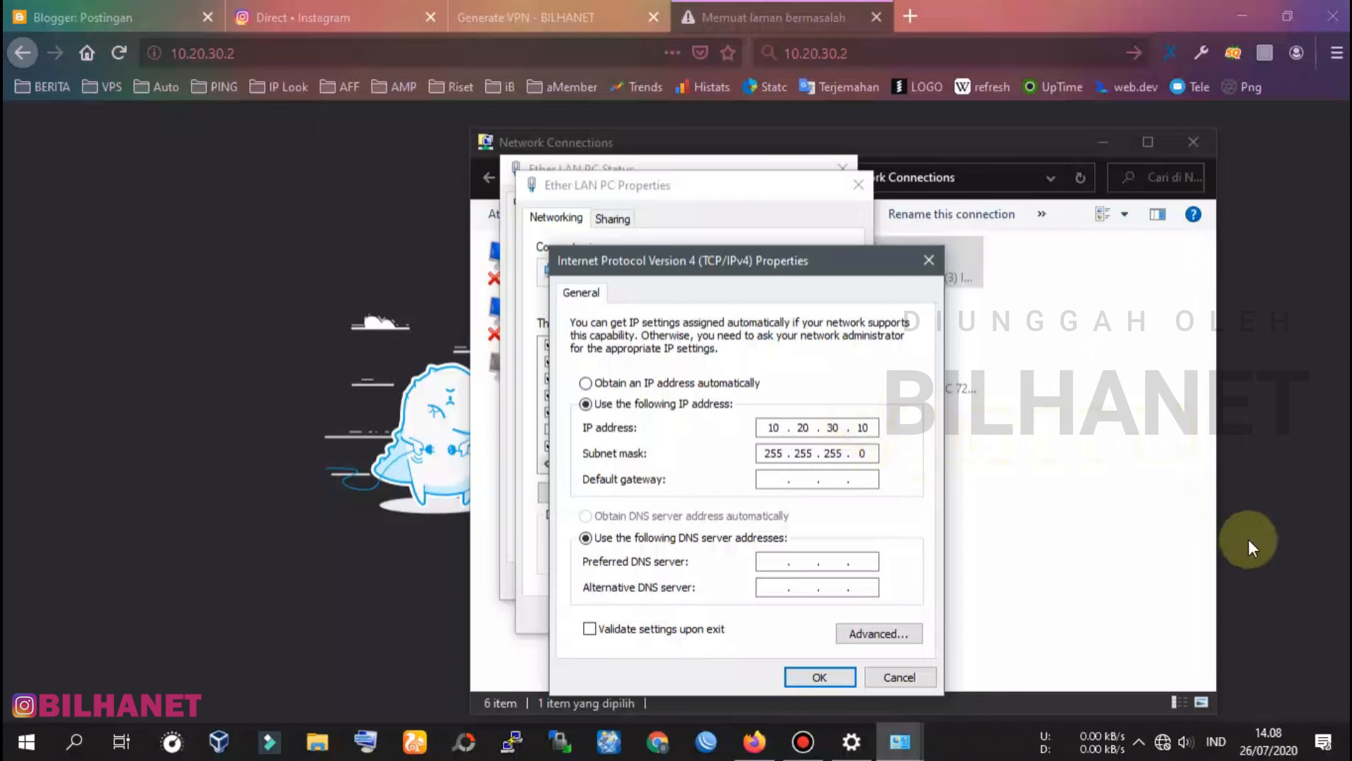
{"action": "left_click", "coordinate": [833, 678]}
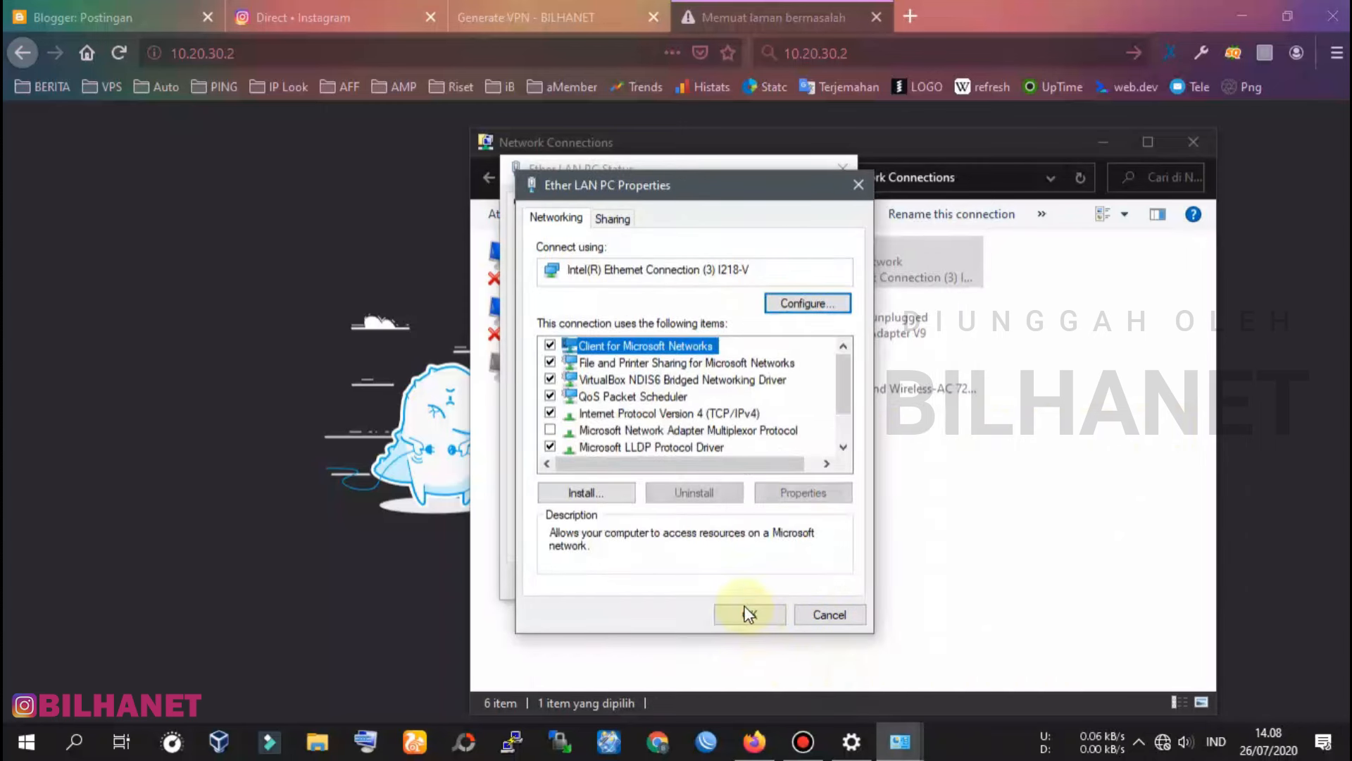
{"action": "left_click", "coordinate": [749, 614]}
{"action": "left_click", "coordinate": [814, 581]}
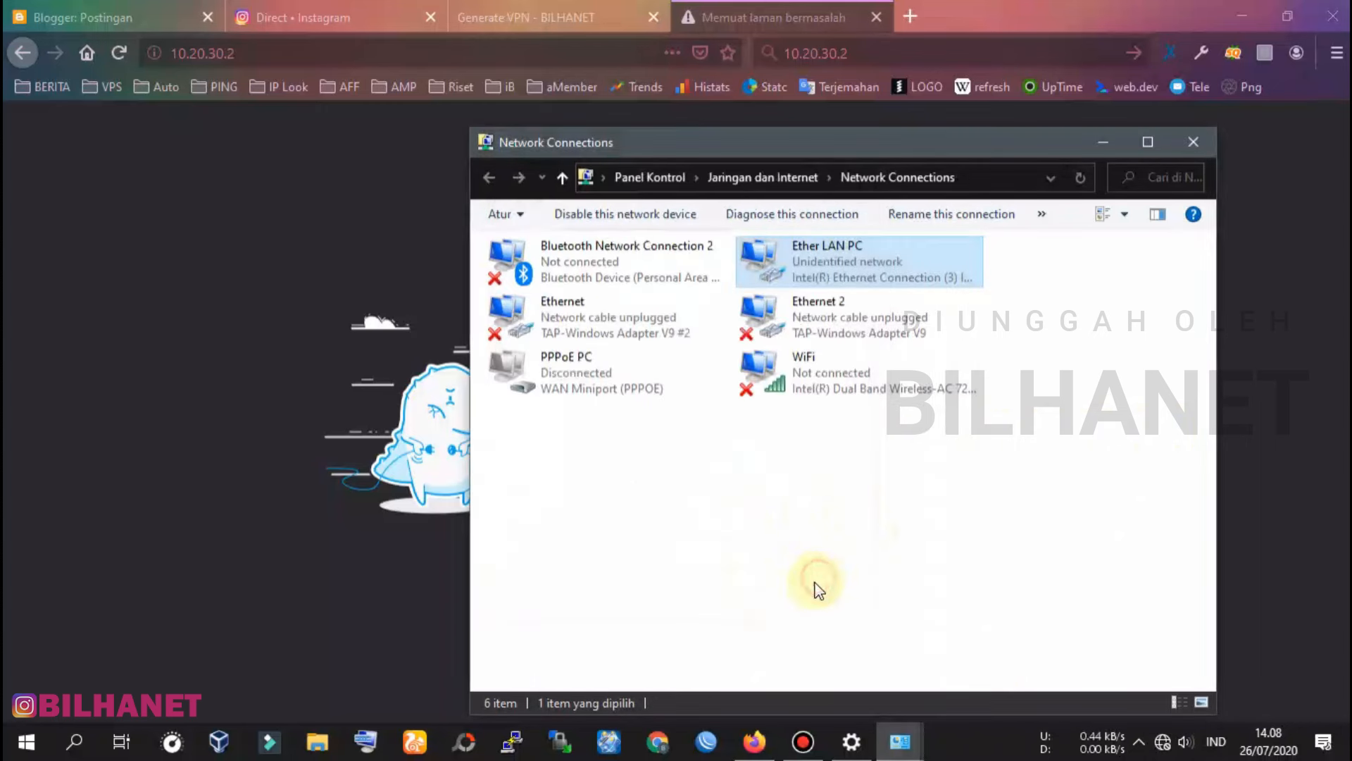
{"action": "left_click", "coordinate": [795, 9]}
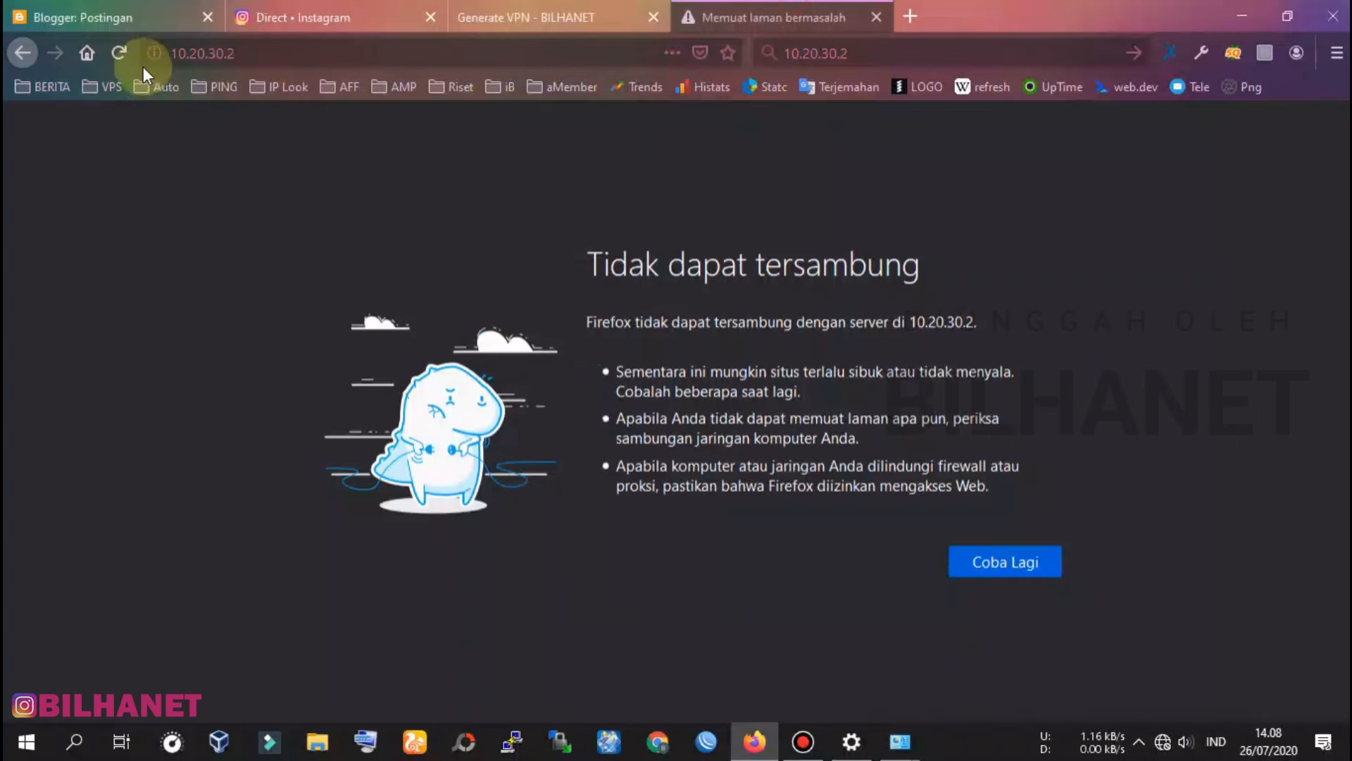
Reload 10.20.30.2, log in with the admin credentials, and view DHCP Settings.
{"action": "left_click", "coordinate": [117, 52]}
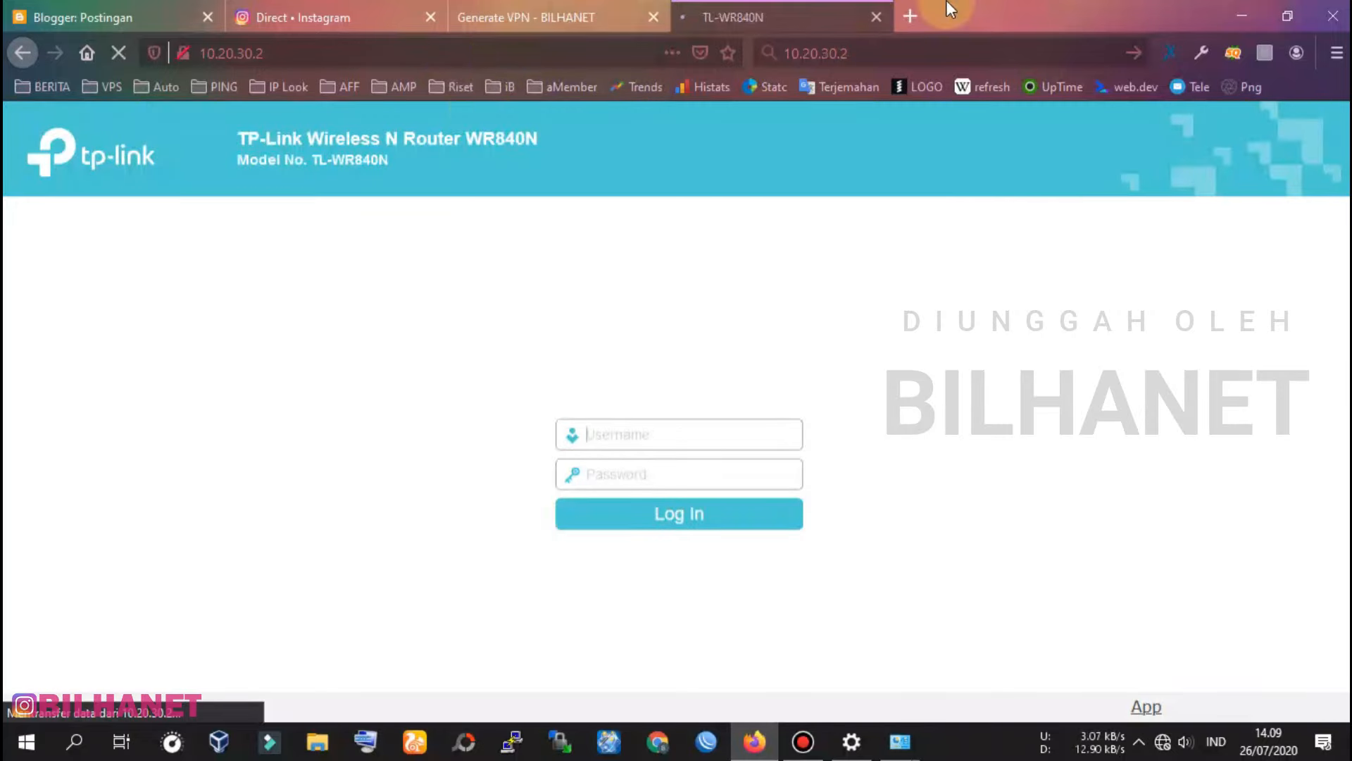
{"action": "left_click", "coordinate": [240, 53]}
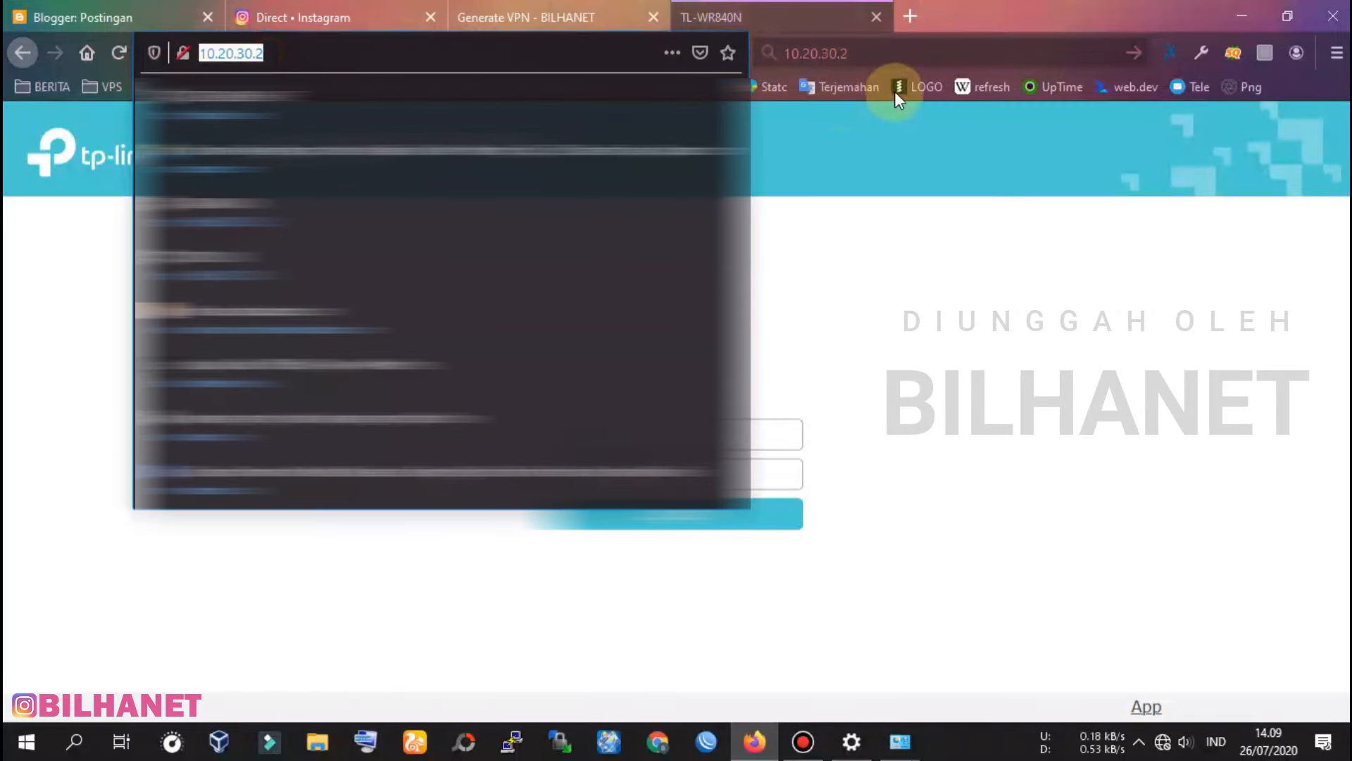
{"action": "left_click", "coordinate": [810, 55]}
{"action": "left_click", "coordinate": [414, 323]}
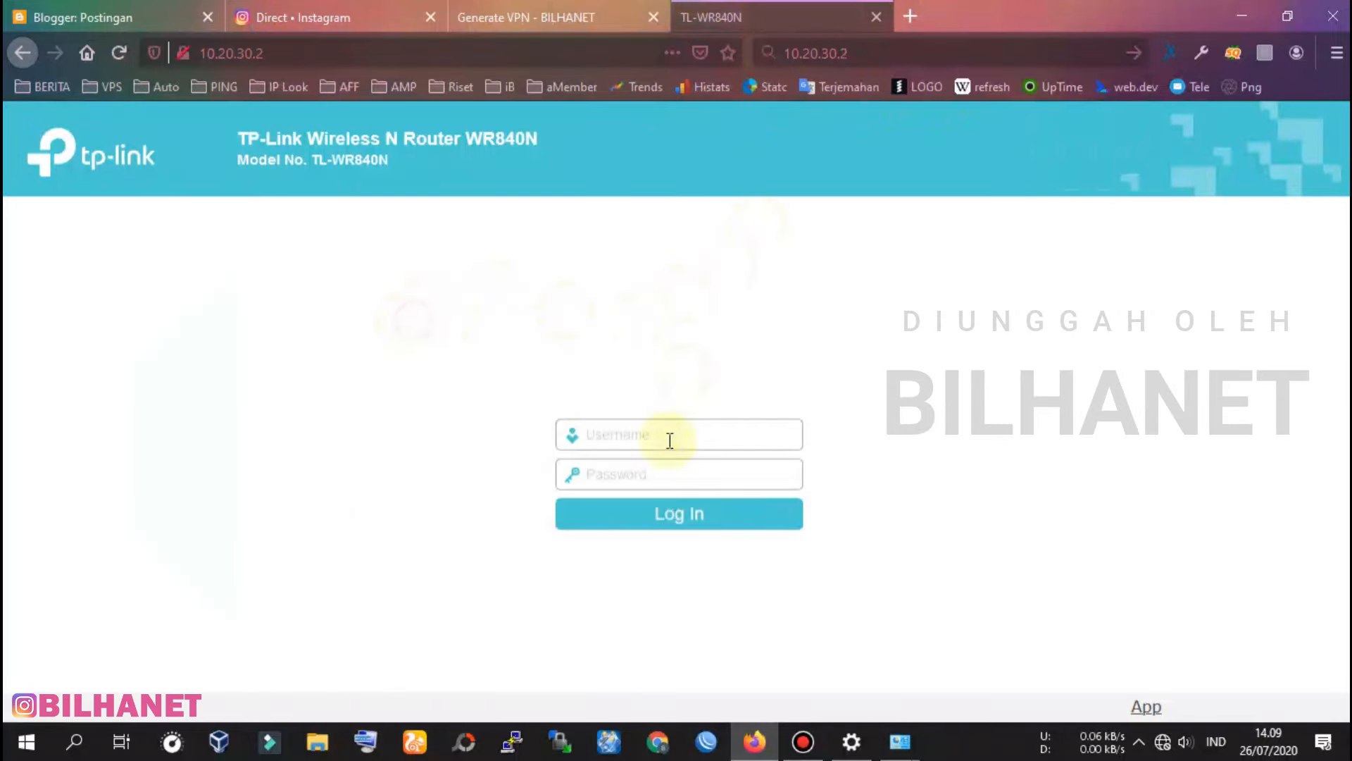
{"action": "left_click", "coordinate": [634, 432]}
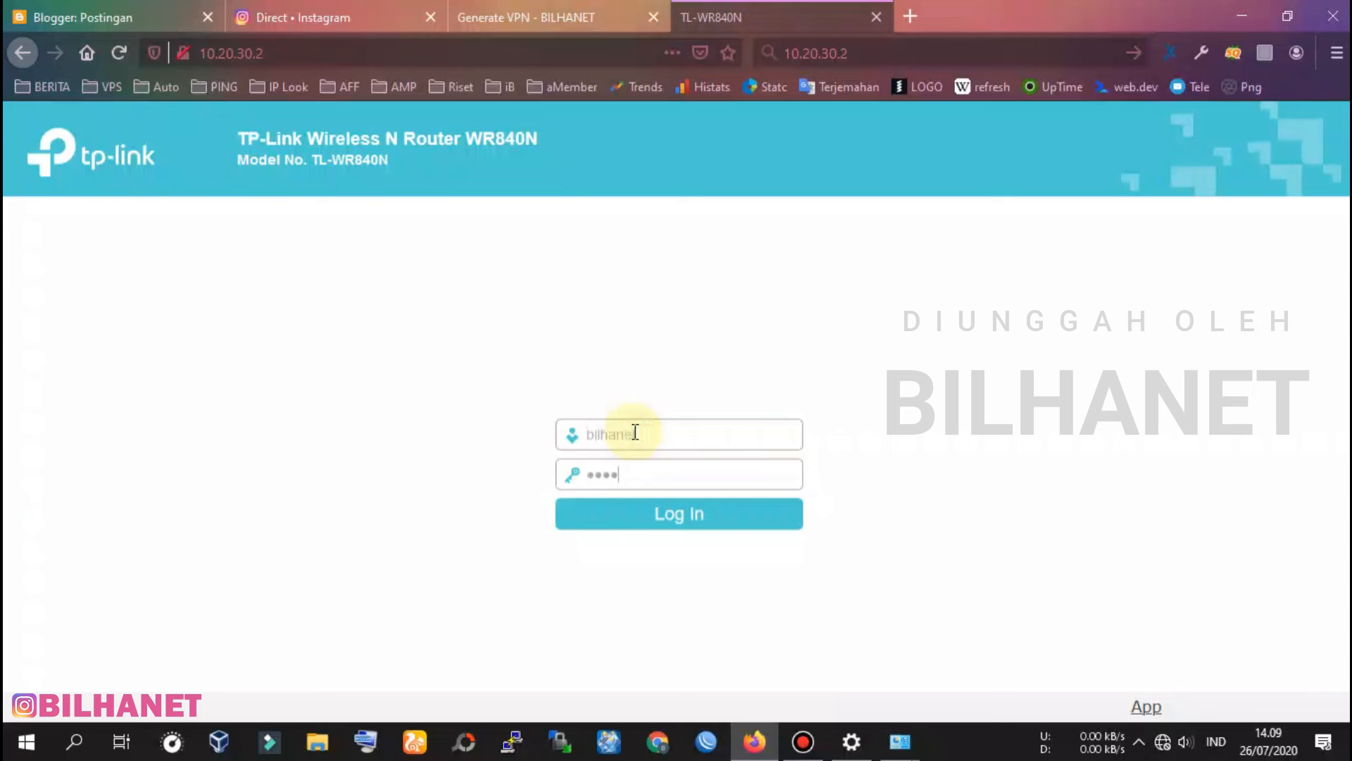
{"action": "left_click", "coordinate": [677, 528]}
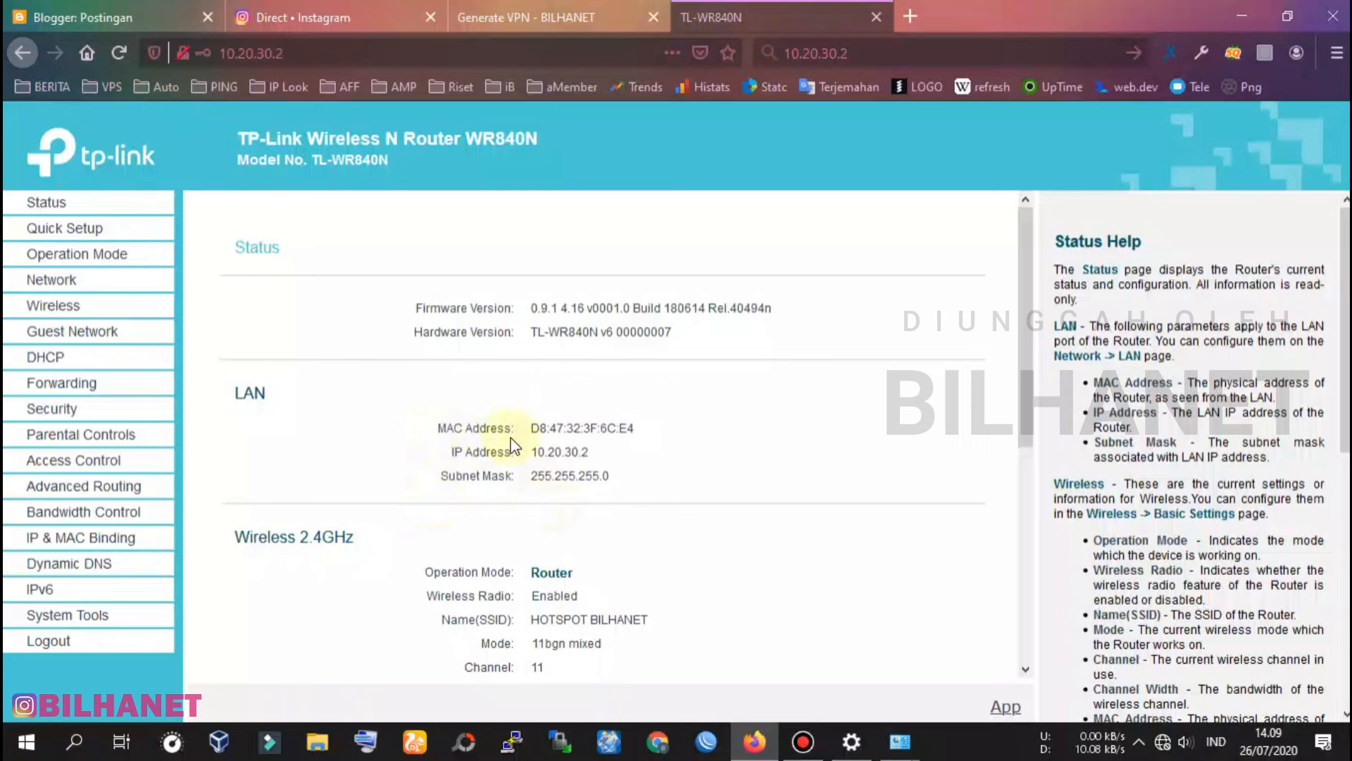
{"action": "left_click", "coordinate": [45, 358]}
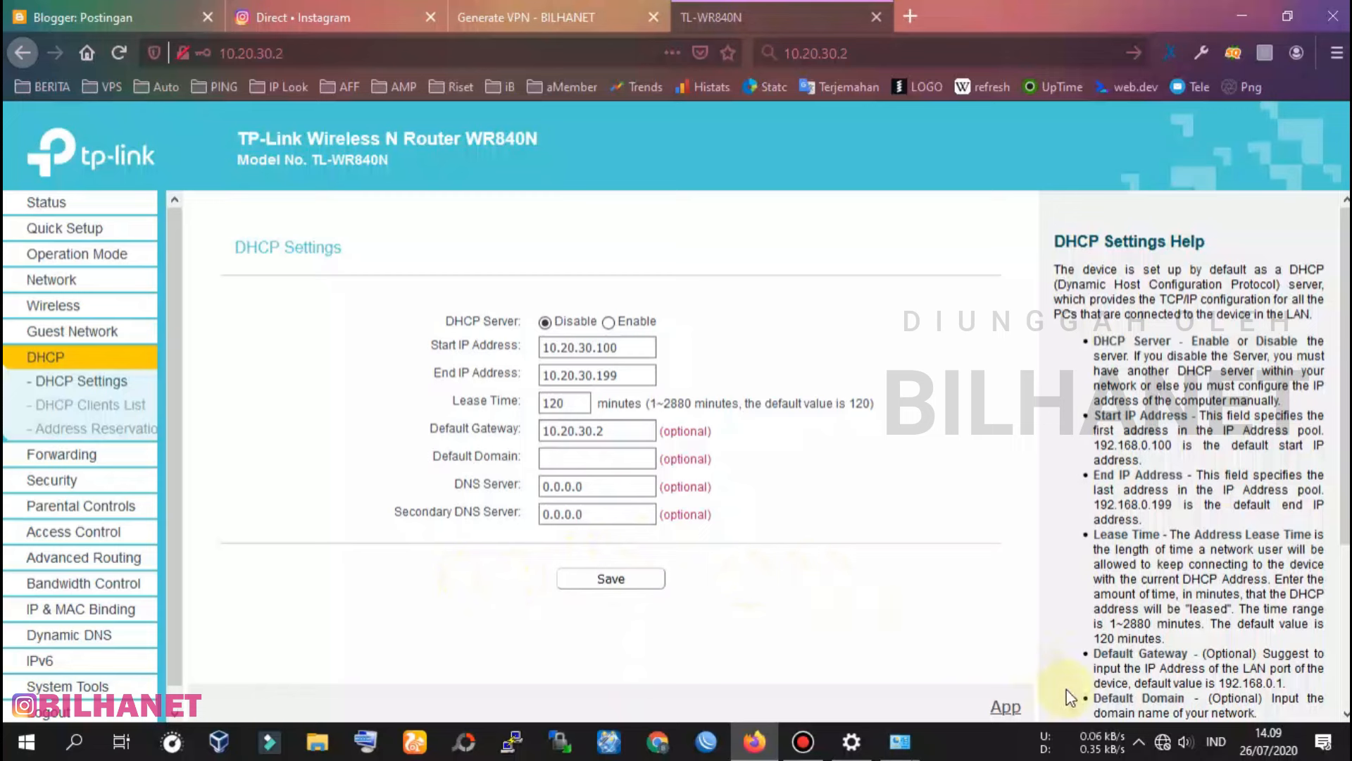
Turn on the laptop's Wi-Fi and check the HOTSPOT BILHANET name in Wireless Basic Settings.
{"action": "left_click", "coordinate": [1163, 742]}
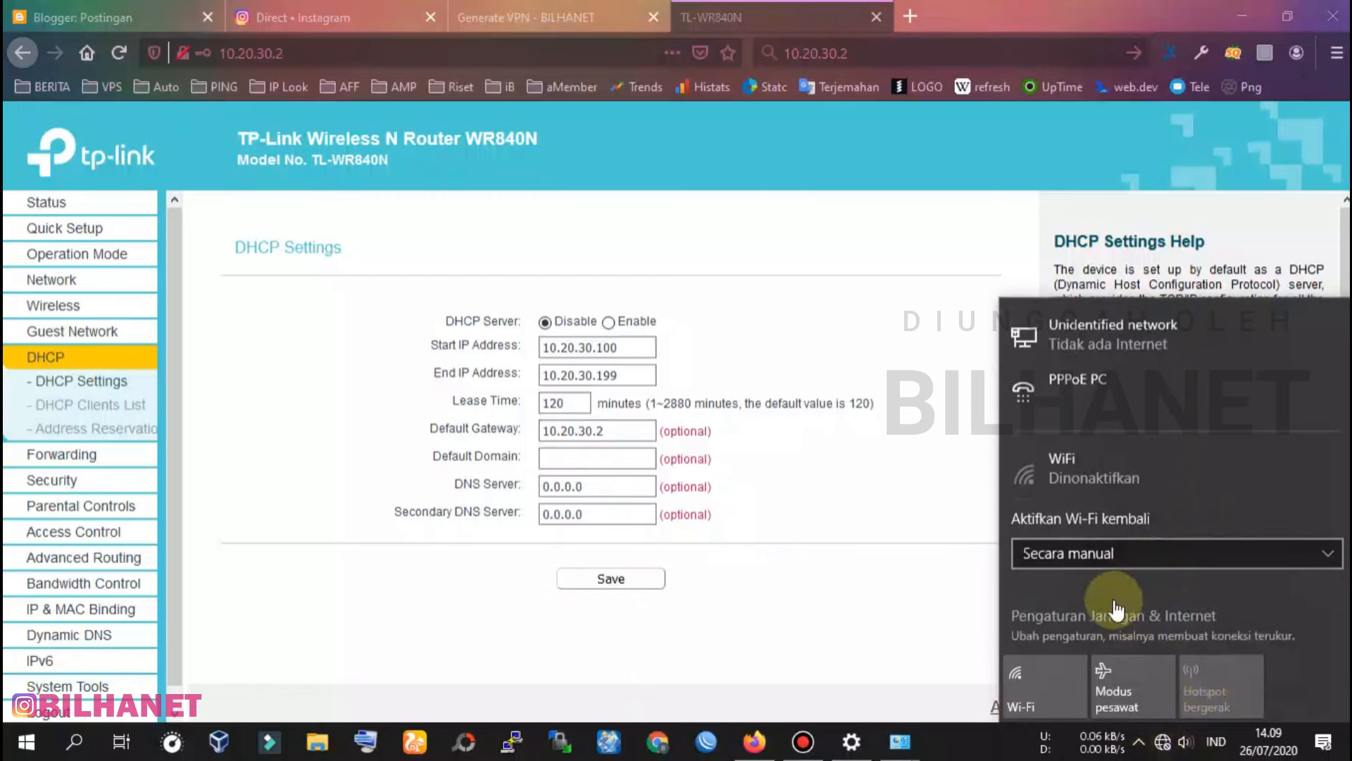
{"action": "left_click", "coordinate": [1049, 683]}
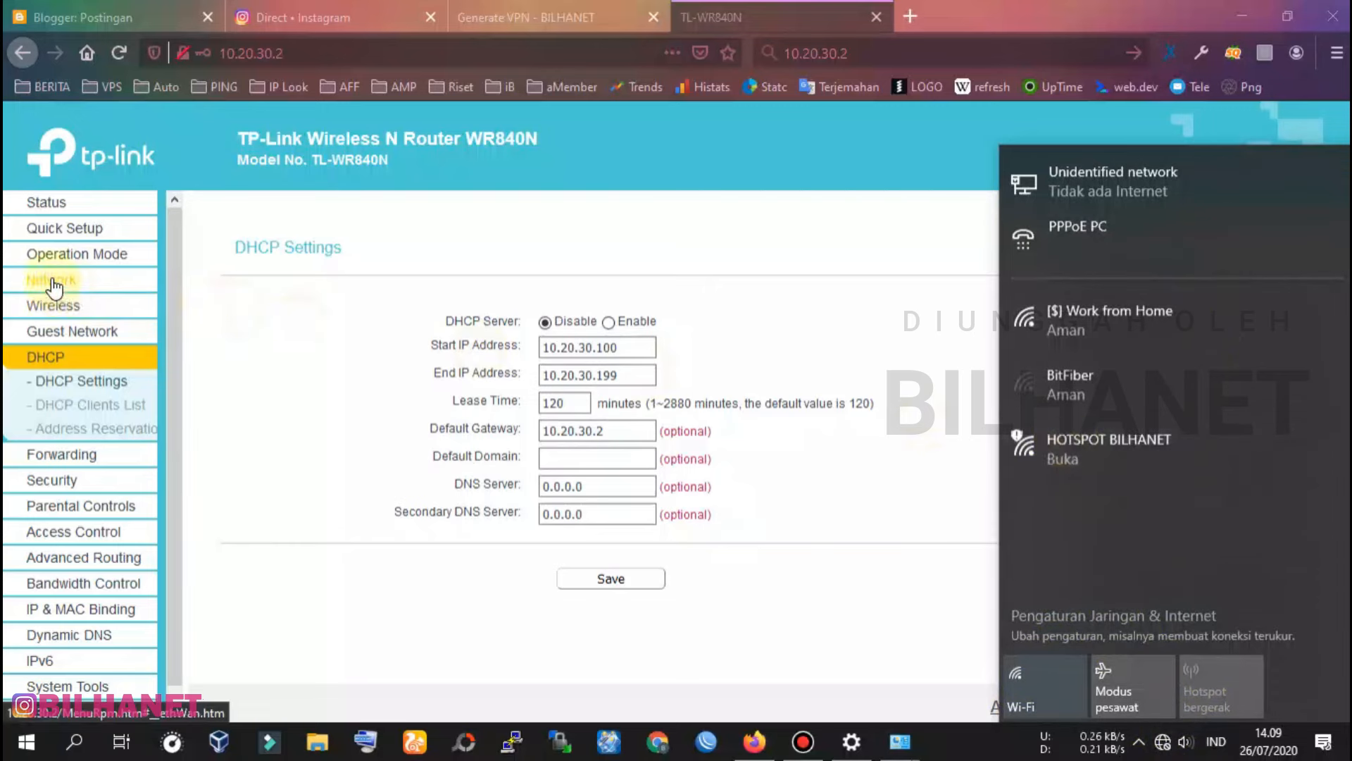
{"action": "left_click", "coordinate": [43, 311]}
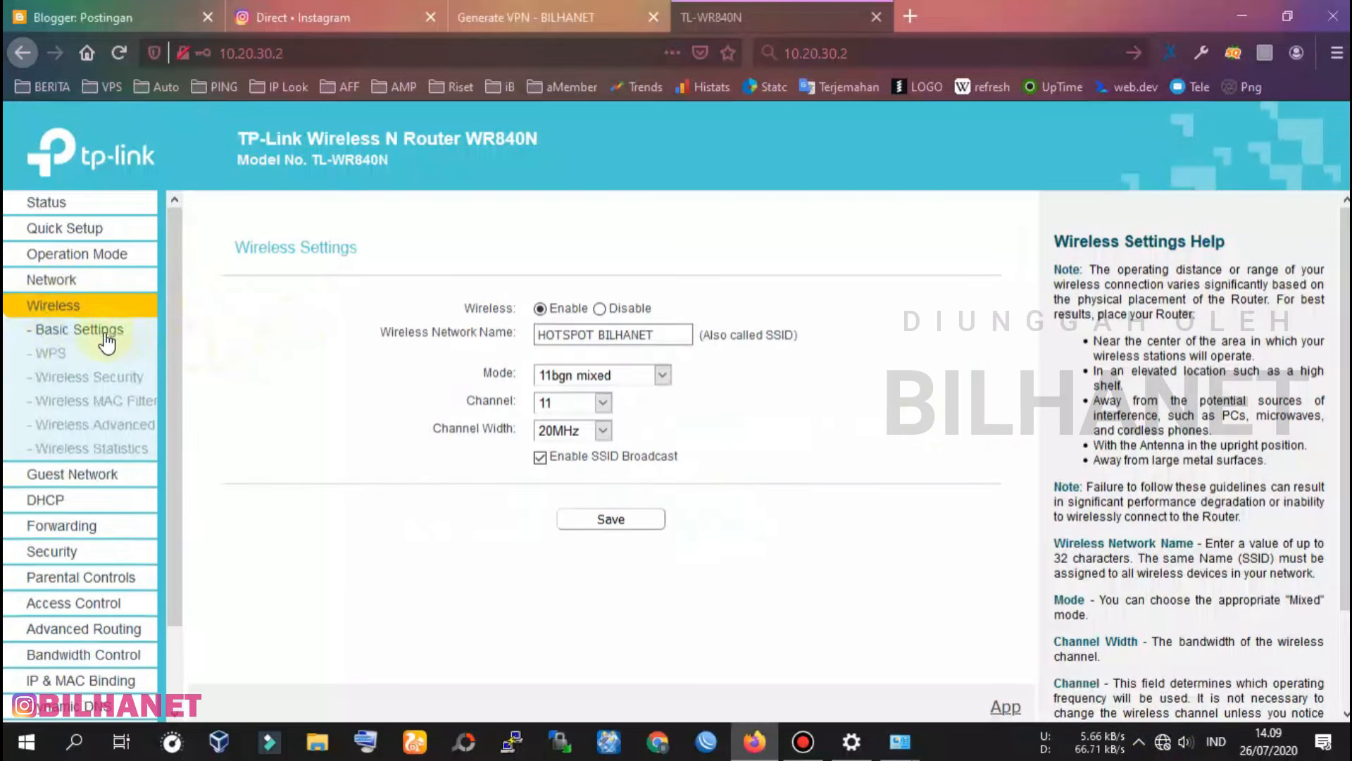
{"action": "left_click", "coordinate": [101, 331]}
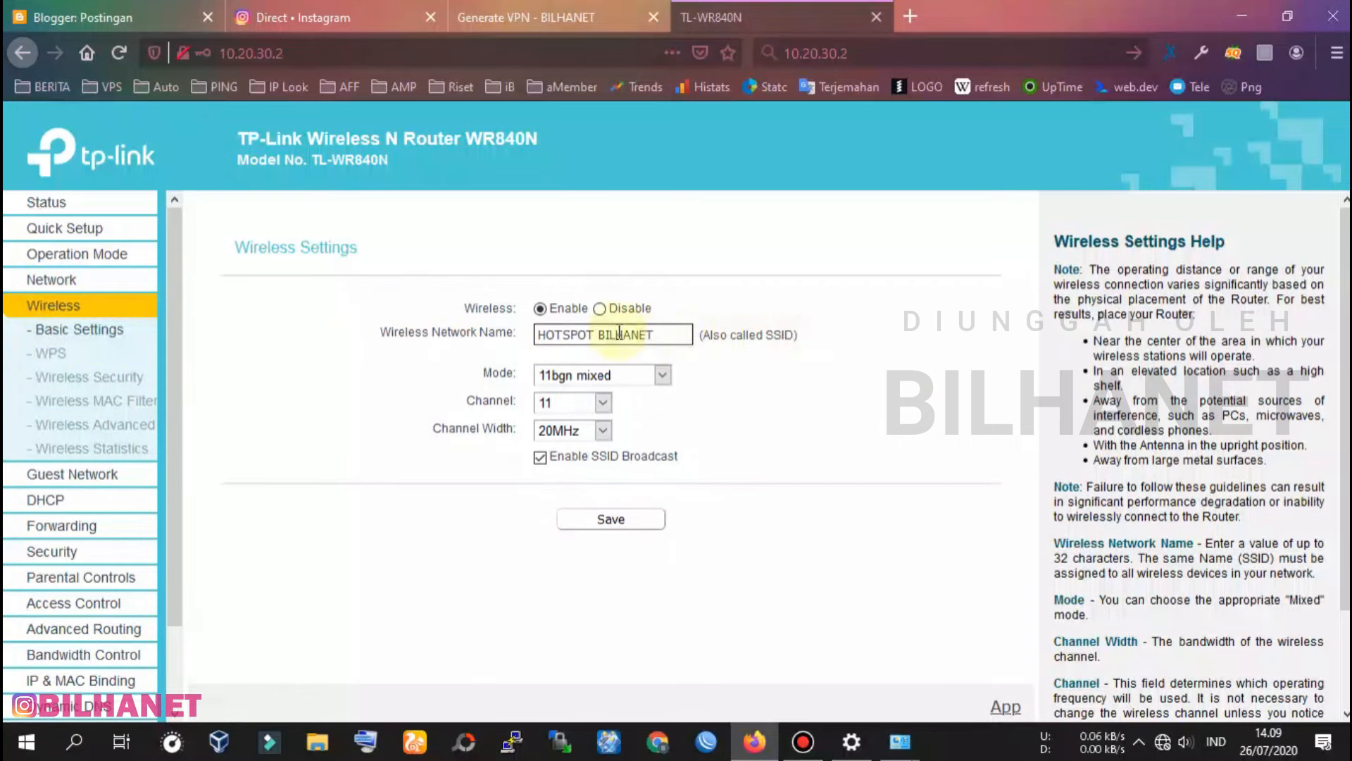
Connect the laptop to the HOTSPOT BILHANET Wi-Fi network.
{"action": "left_click", "coordinate": [1163, 741]}
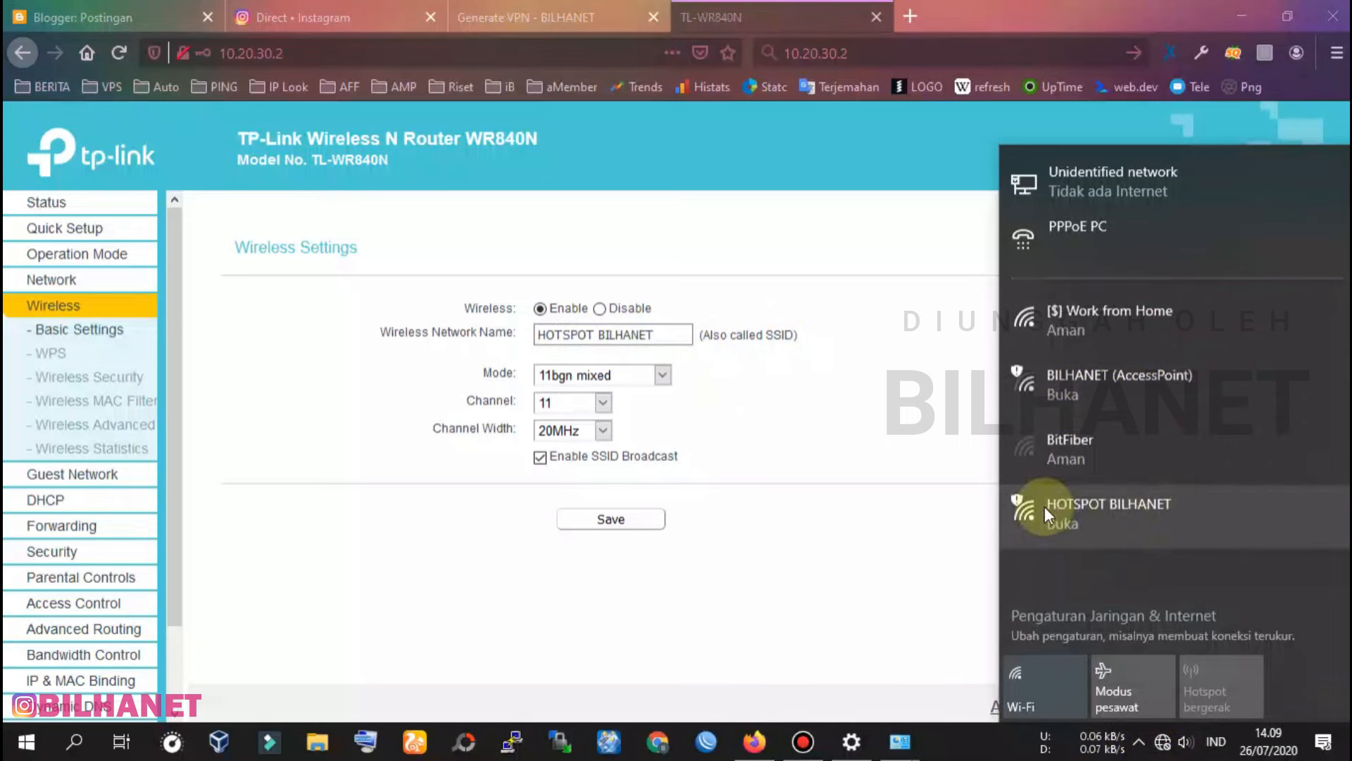
{"action": "left_click", "coordinate": [1067, 517]}
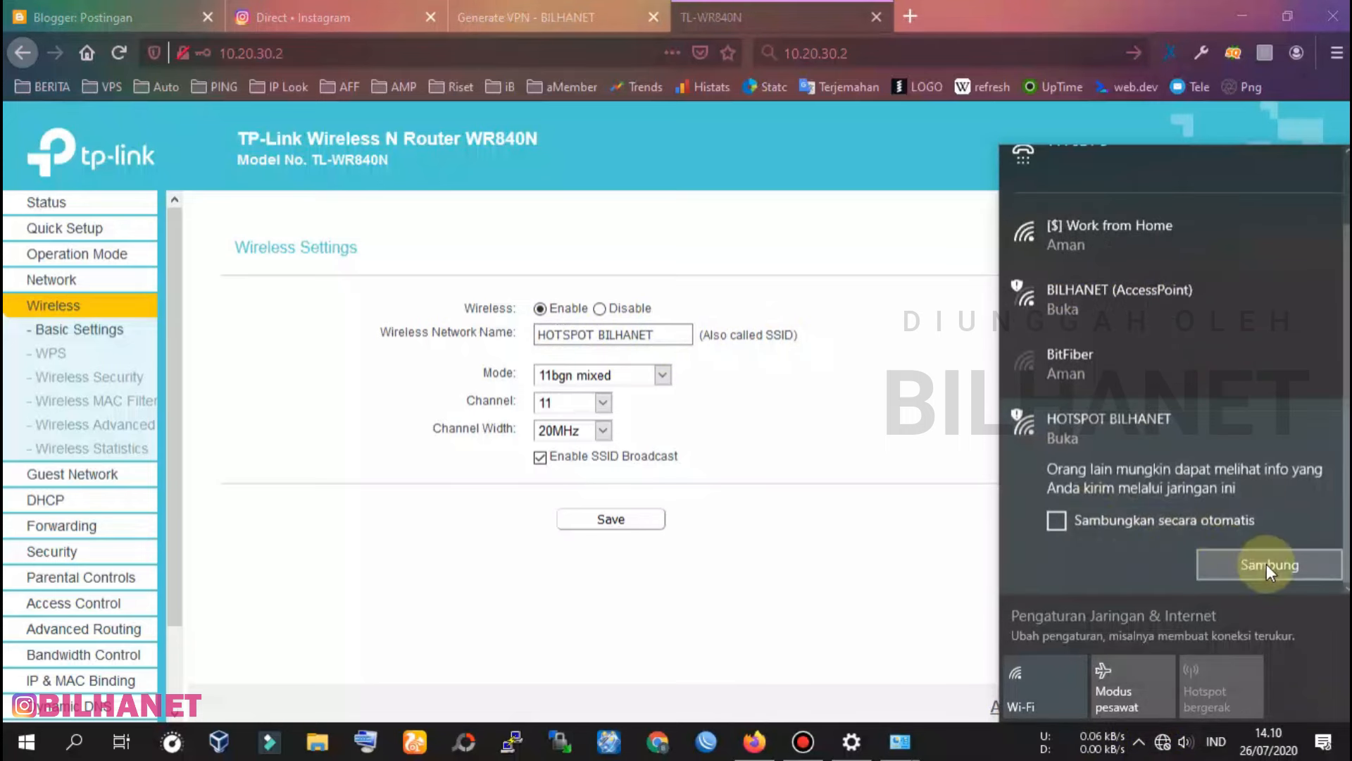
{"action": "left_click", "coordinate": [1267, 563]}
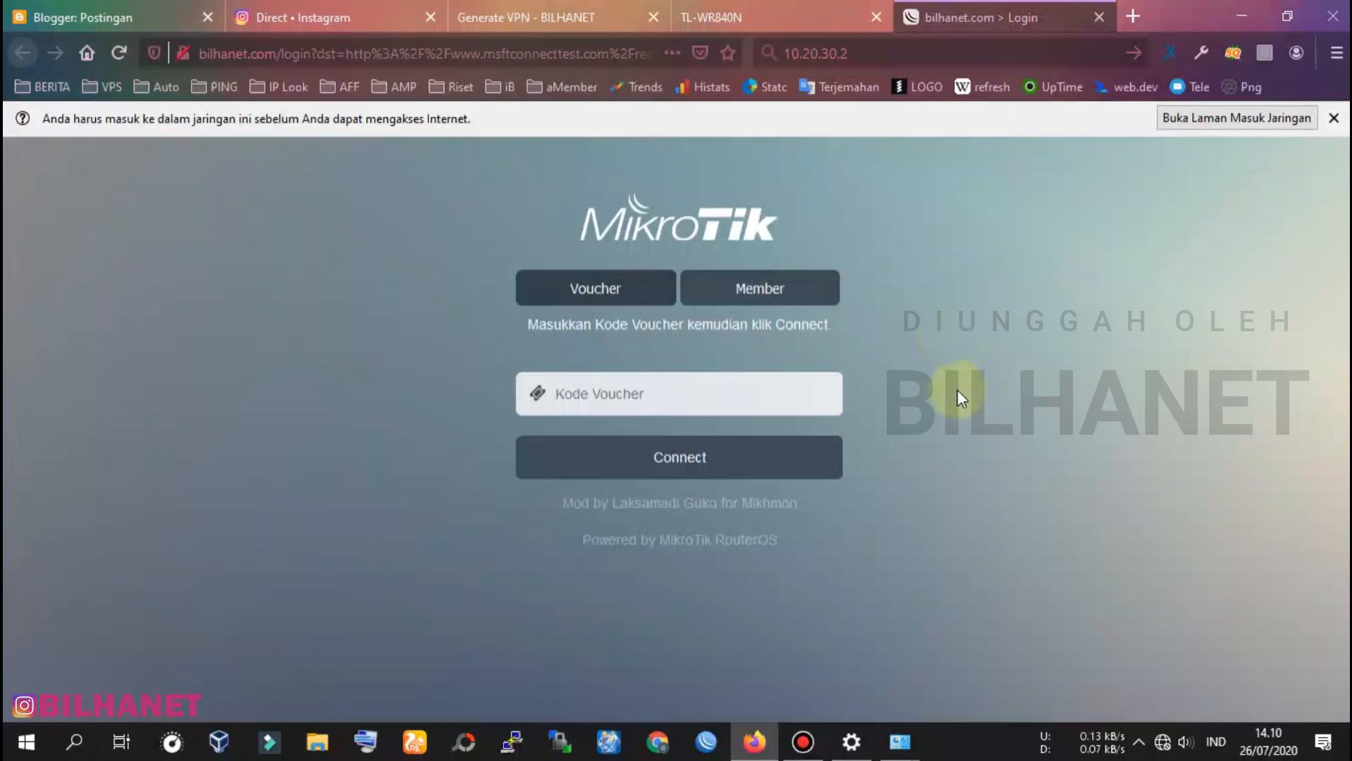
Log in to the hotspot with the voucher code, declining to save the login and closing MSN.
{"action": "left_click", "coordinate": [638, 395]}
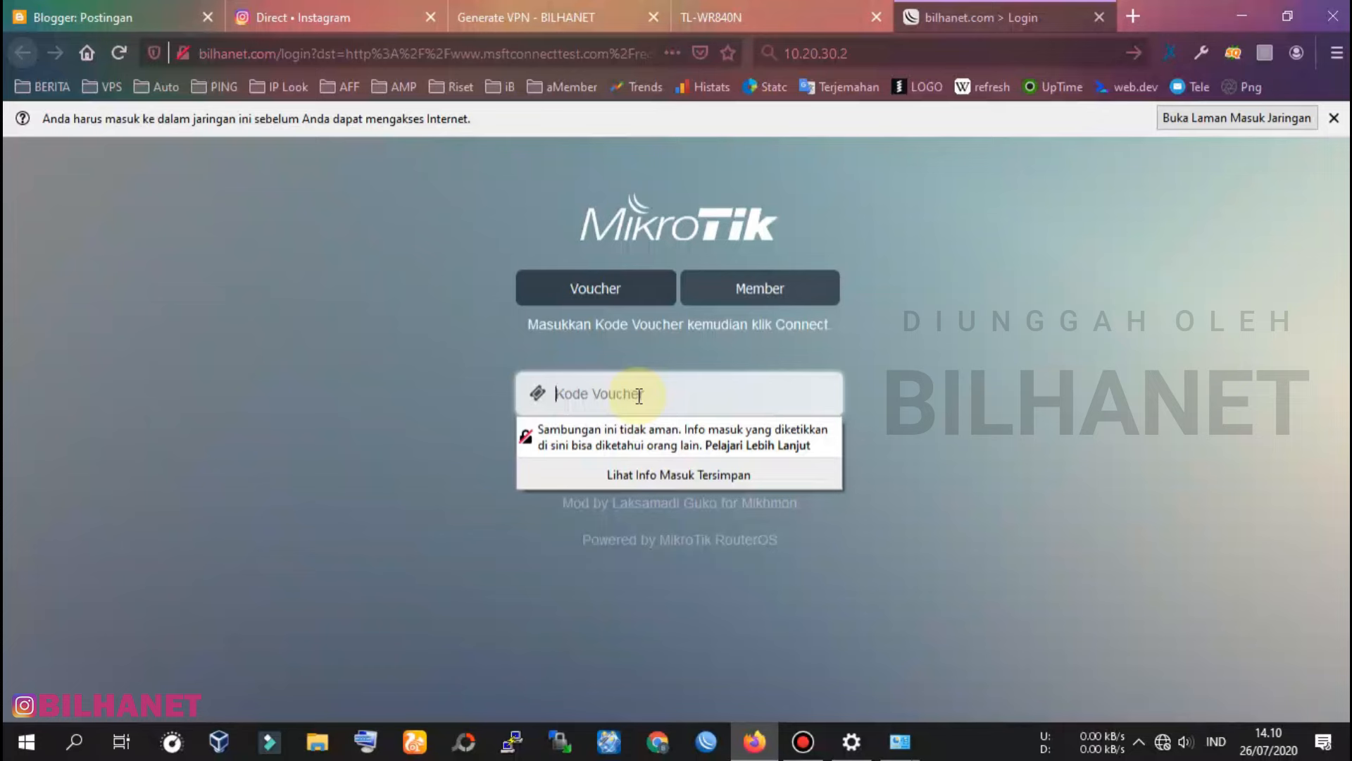
{"action": "left_click", "coordinate": [701, 463]}
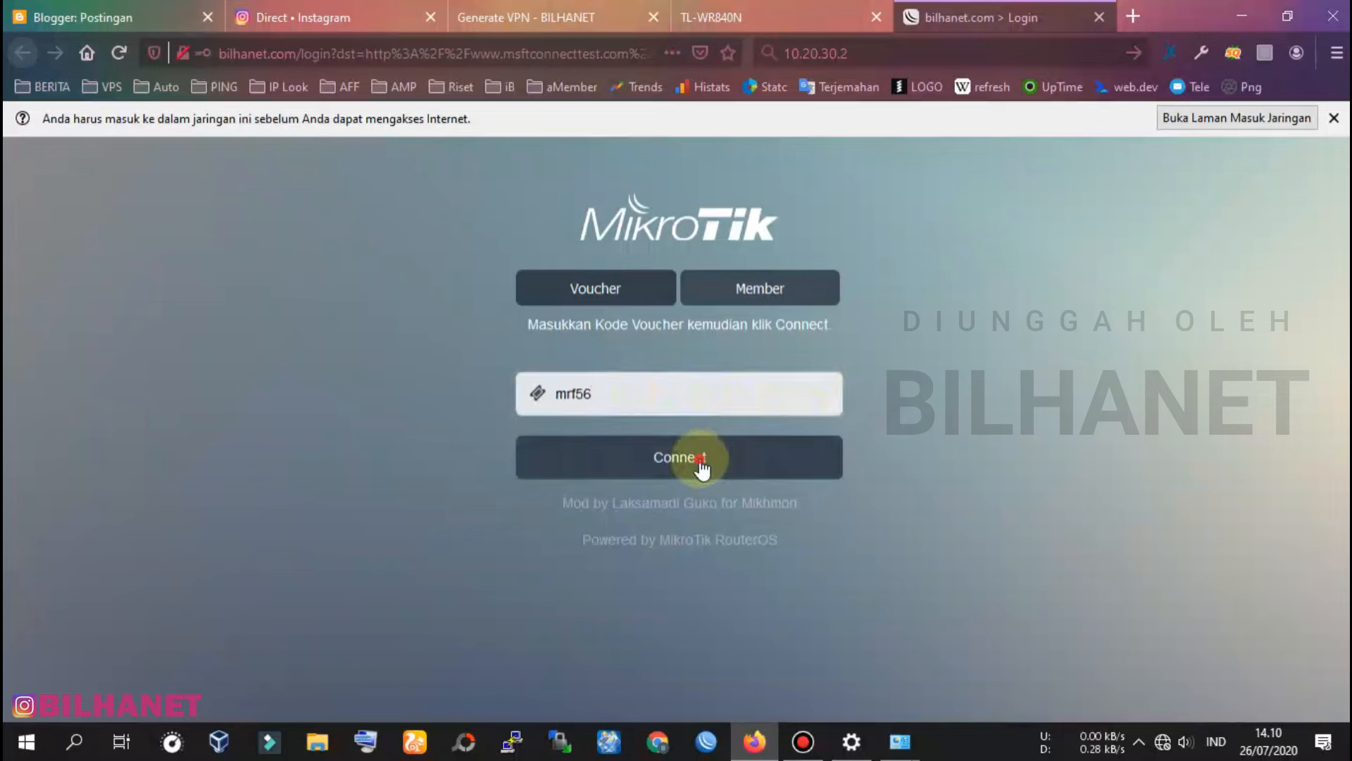
{"action": "left_click", "coordinate": [446, 237]}
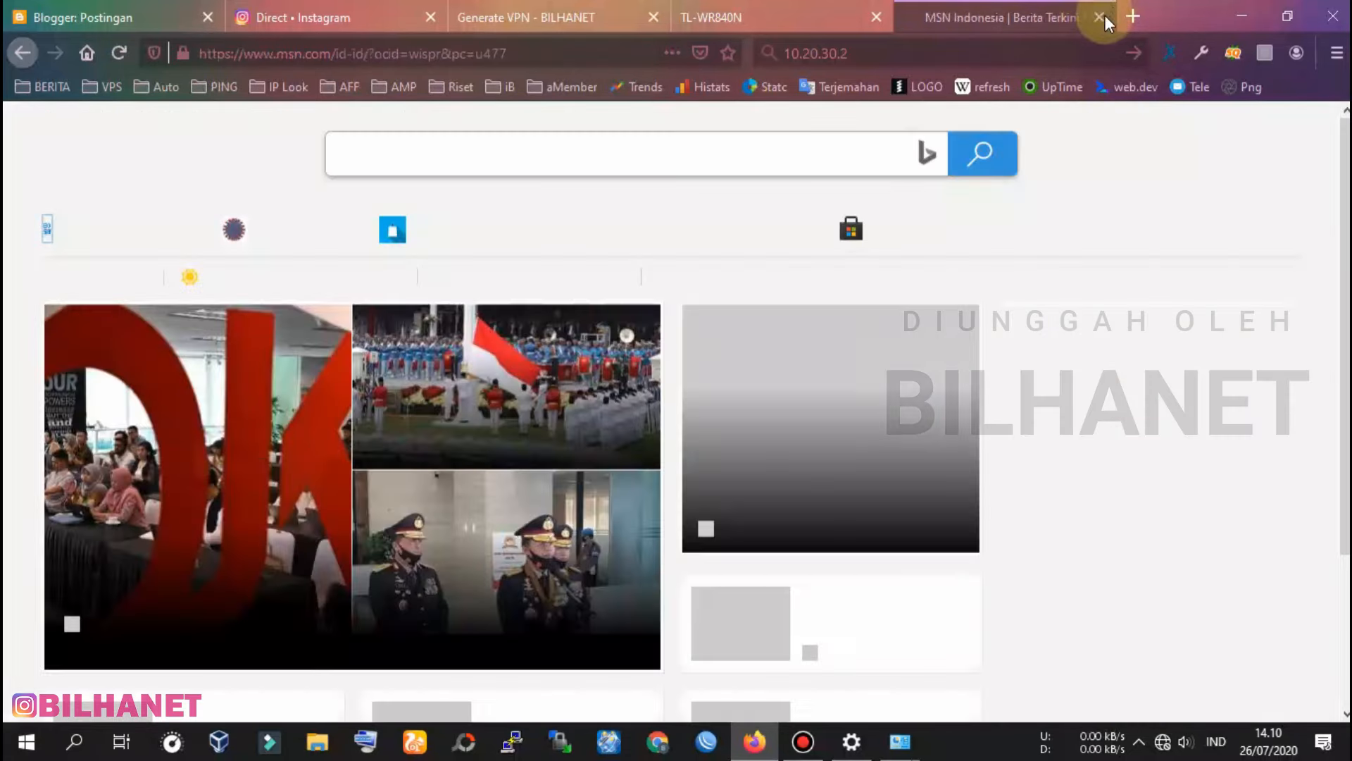
{"action": "left_click", "coordinate": [1101, 16]}
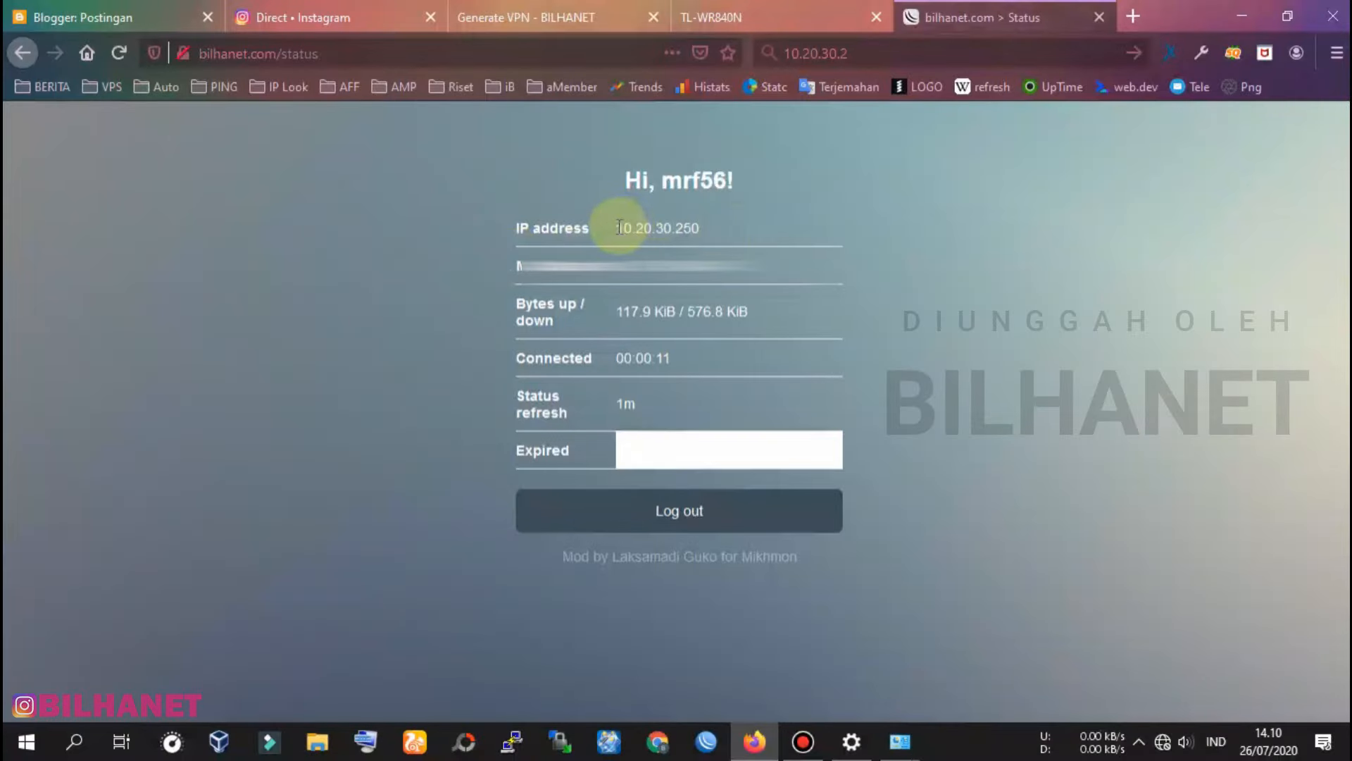
Point out the client IP 10.20.30.250 on the status page against the router's 10.20.30.2.
{"action": "left_click_drag", "start_coordinate": [618, 227], "coordinate": [703, 229]}
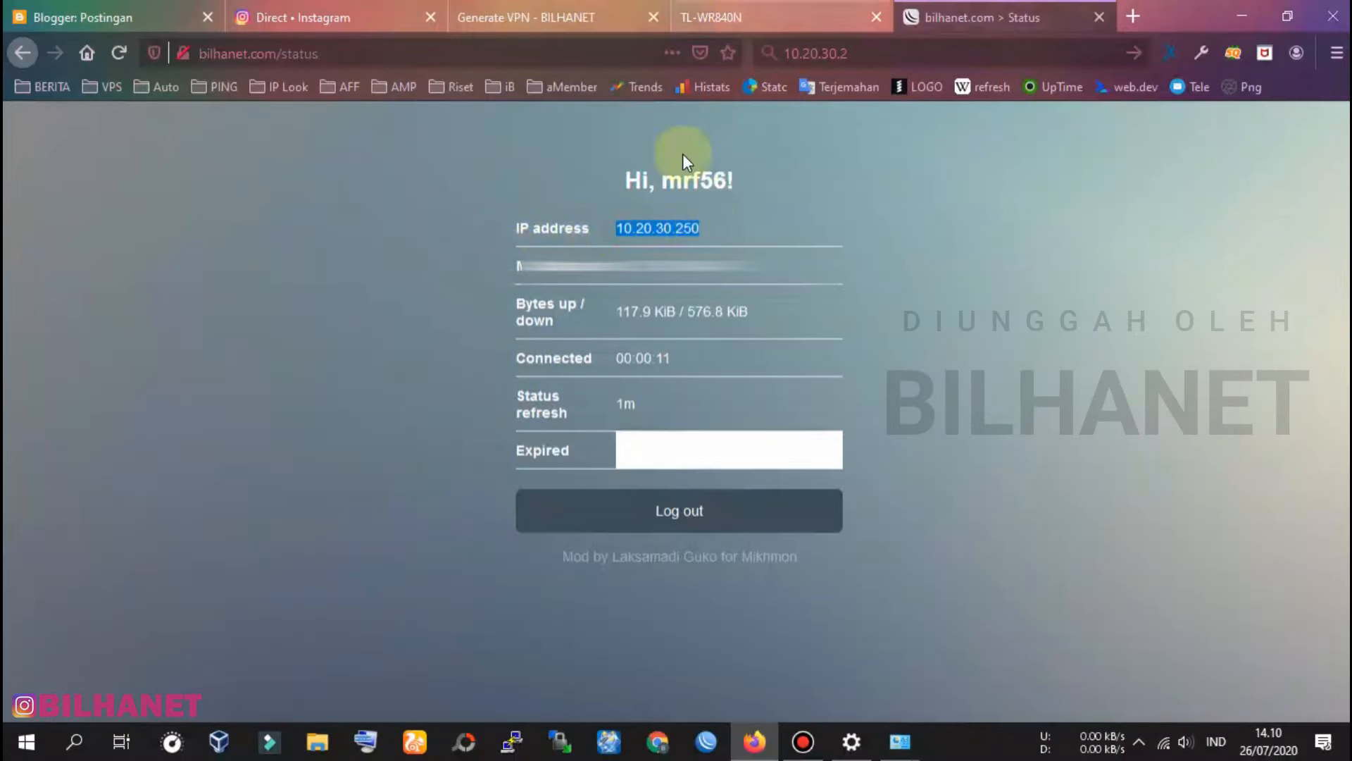
{"action": "double_click", "coordinate": [680, 229]}
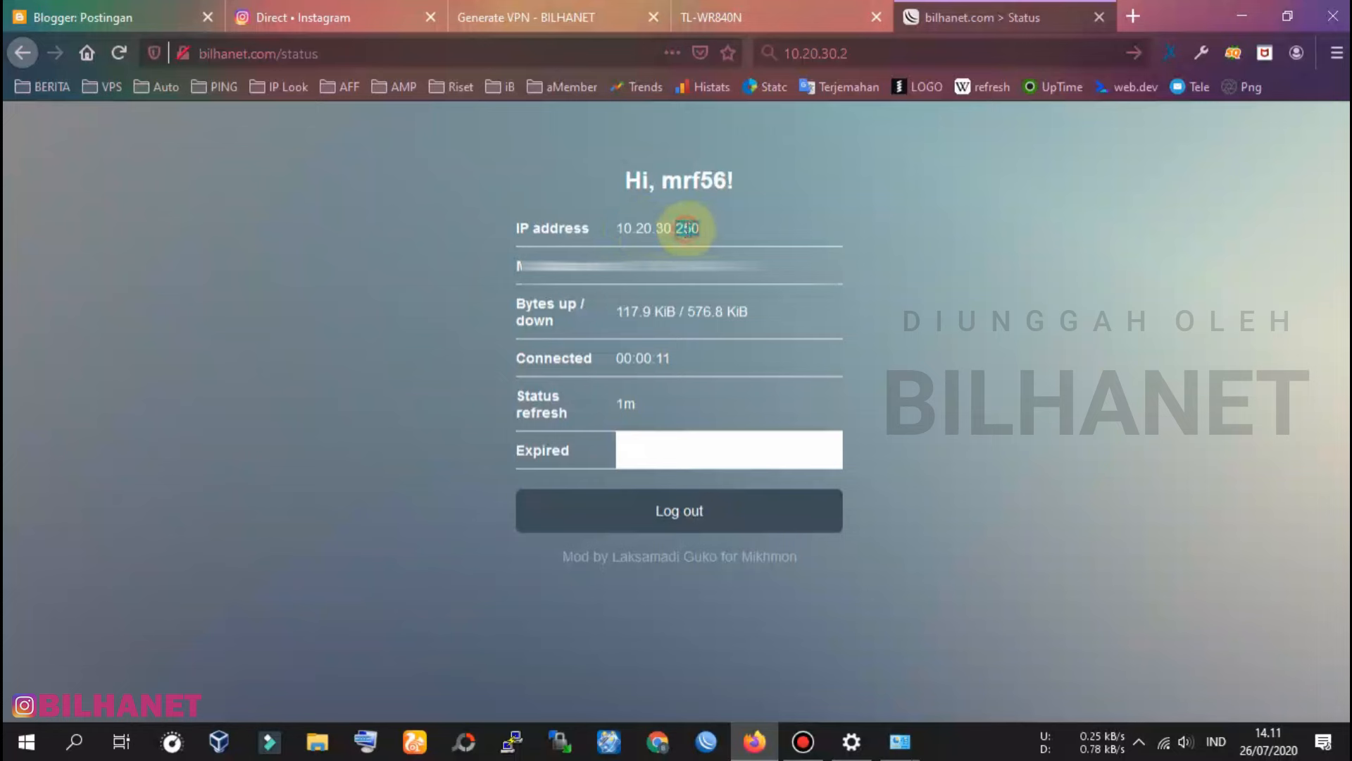
{"action": "left_click", "coordinate": [734, 19]}
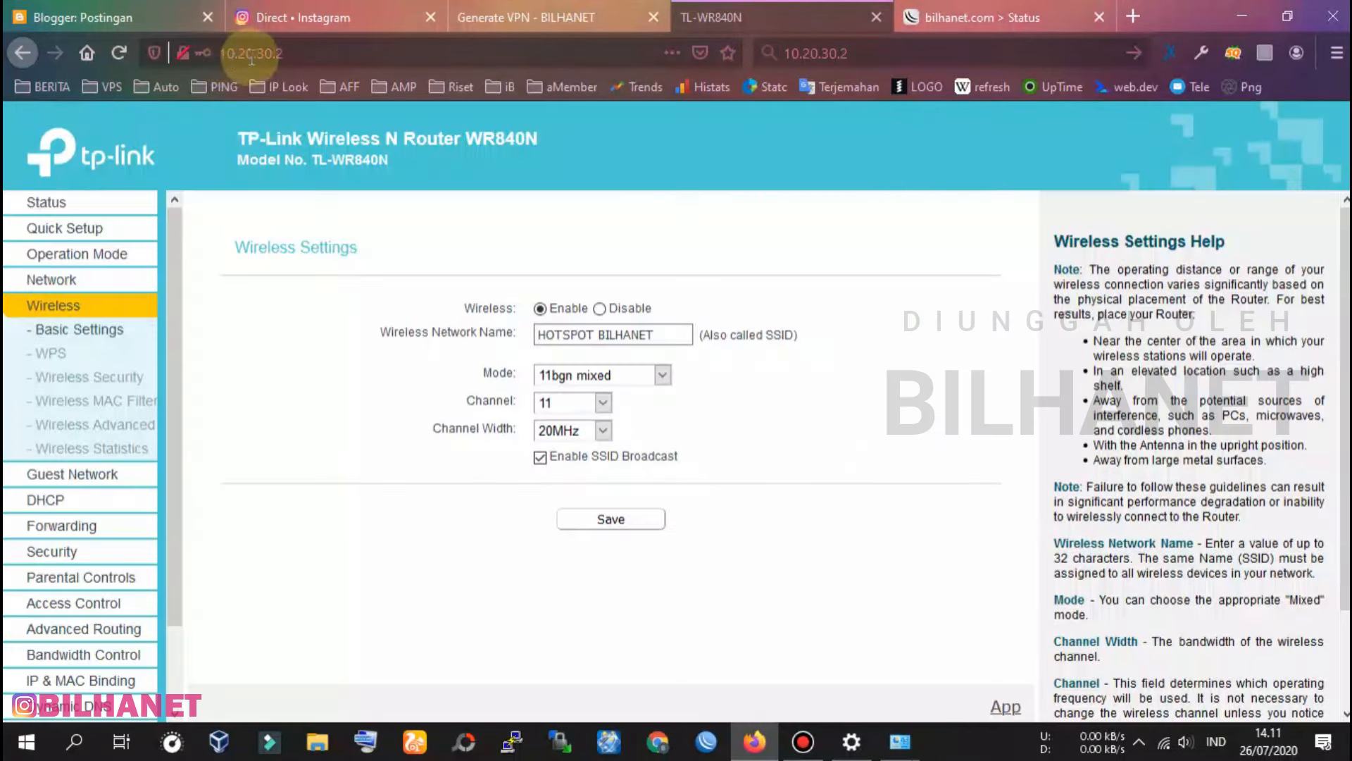
{"action": "left_click", "coordinate": [305, 54]}
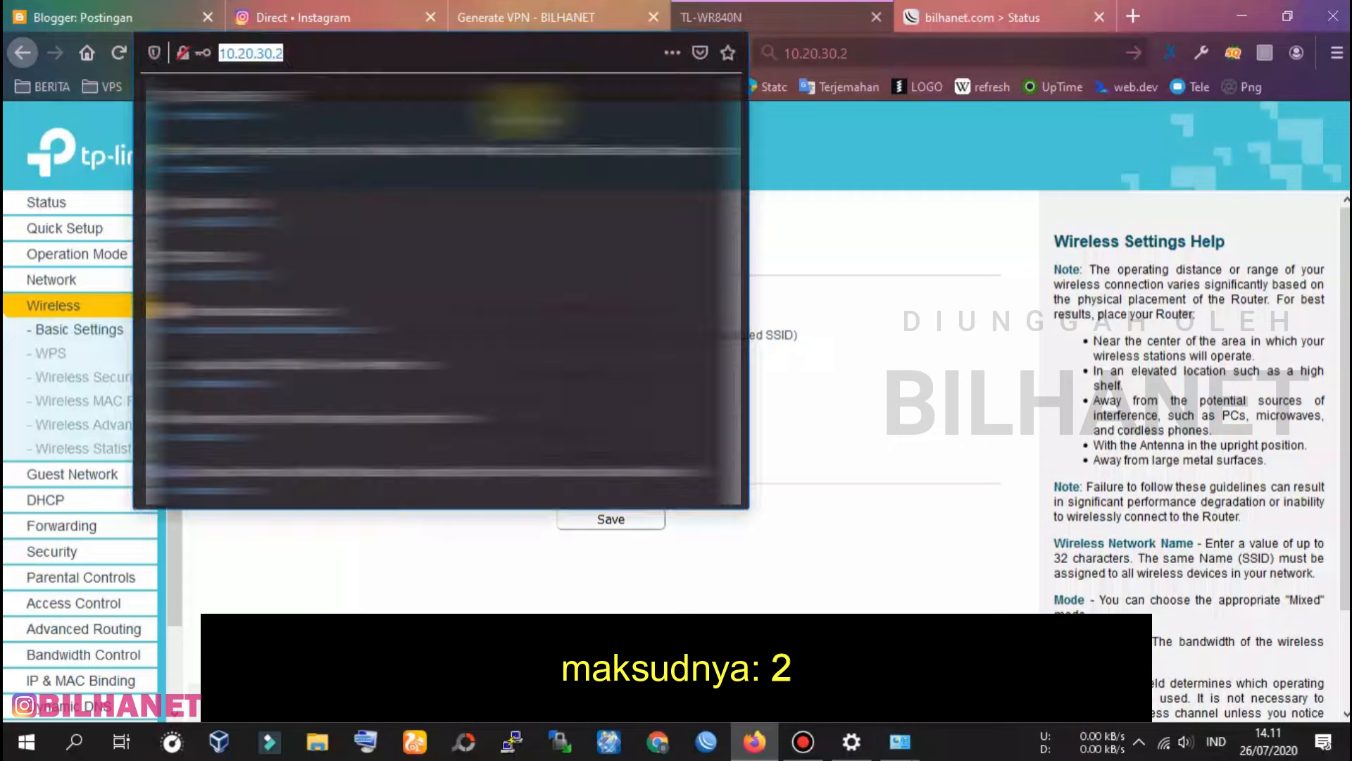
{"action": "left_click", "coordinate": [857, 213]}
{"action": "left_click", "coordinate": [979, 18]}
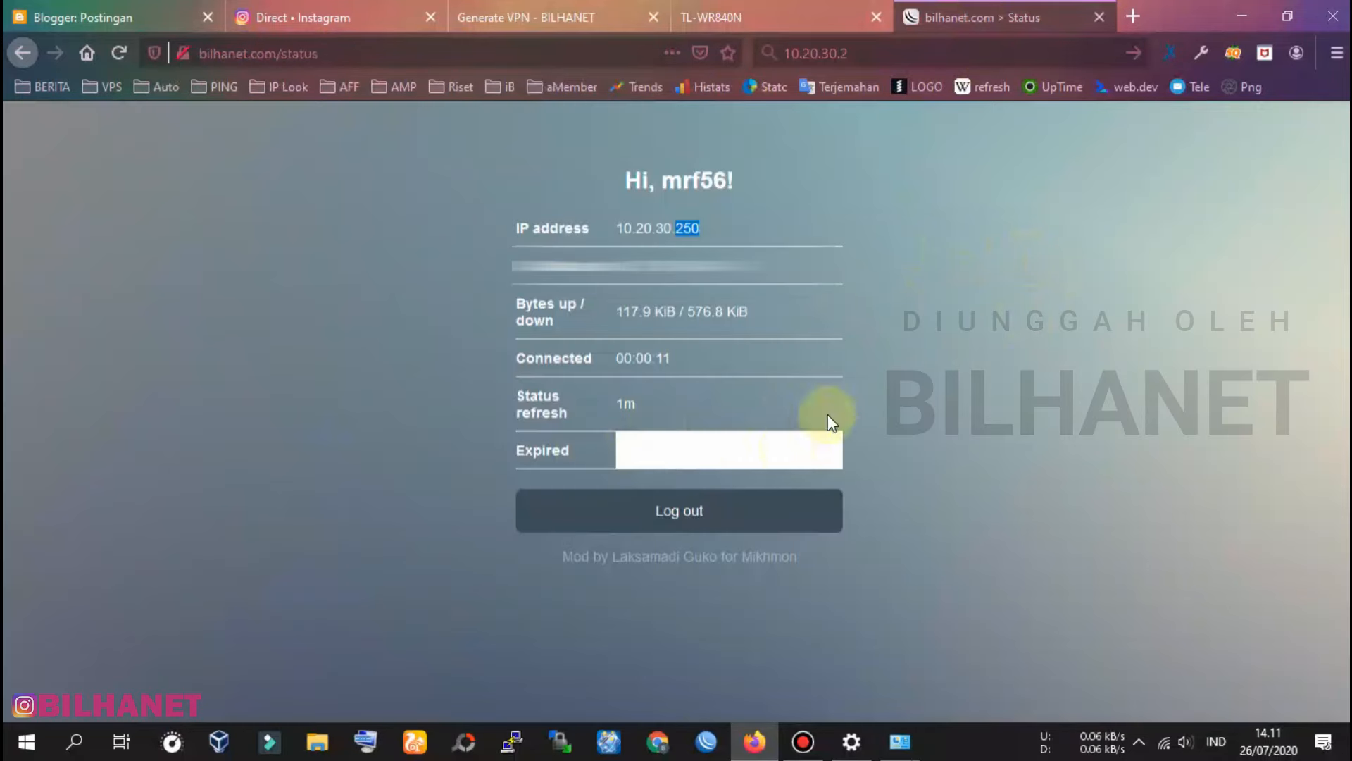
{"action": "left_click", "coordinate": [1142, 19]}
Run a speedtest.cbn.id test in a new tab (12 ms ping, 1.0 Mbps down, 0.5 Mbps up), then return to the router tab.
{"action": "type", "text": "speedt"}
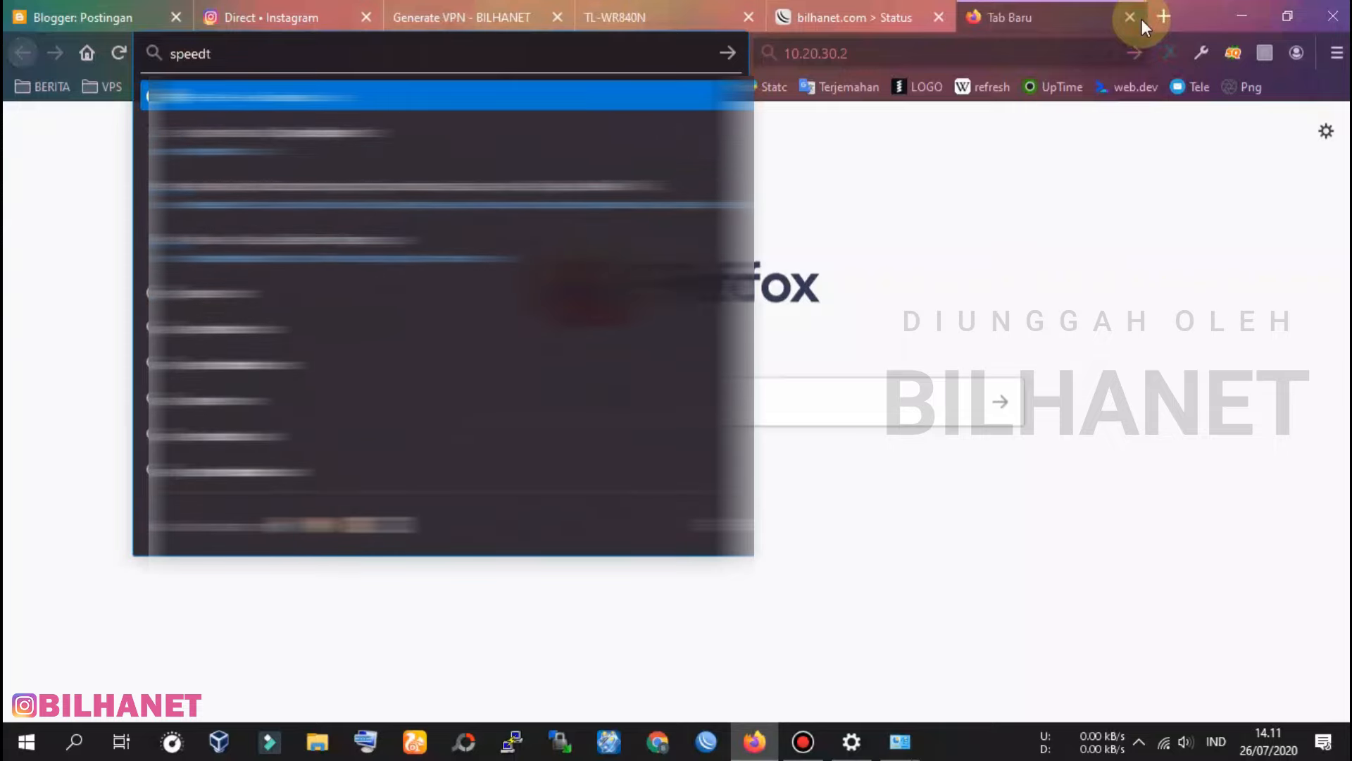
{"action": "type", "text": "est"}
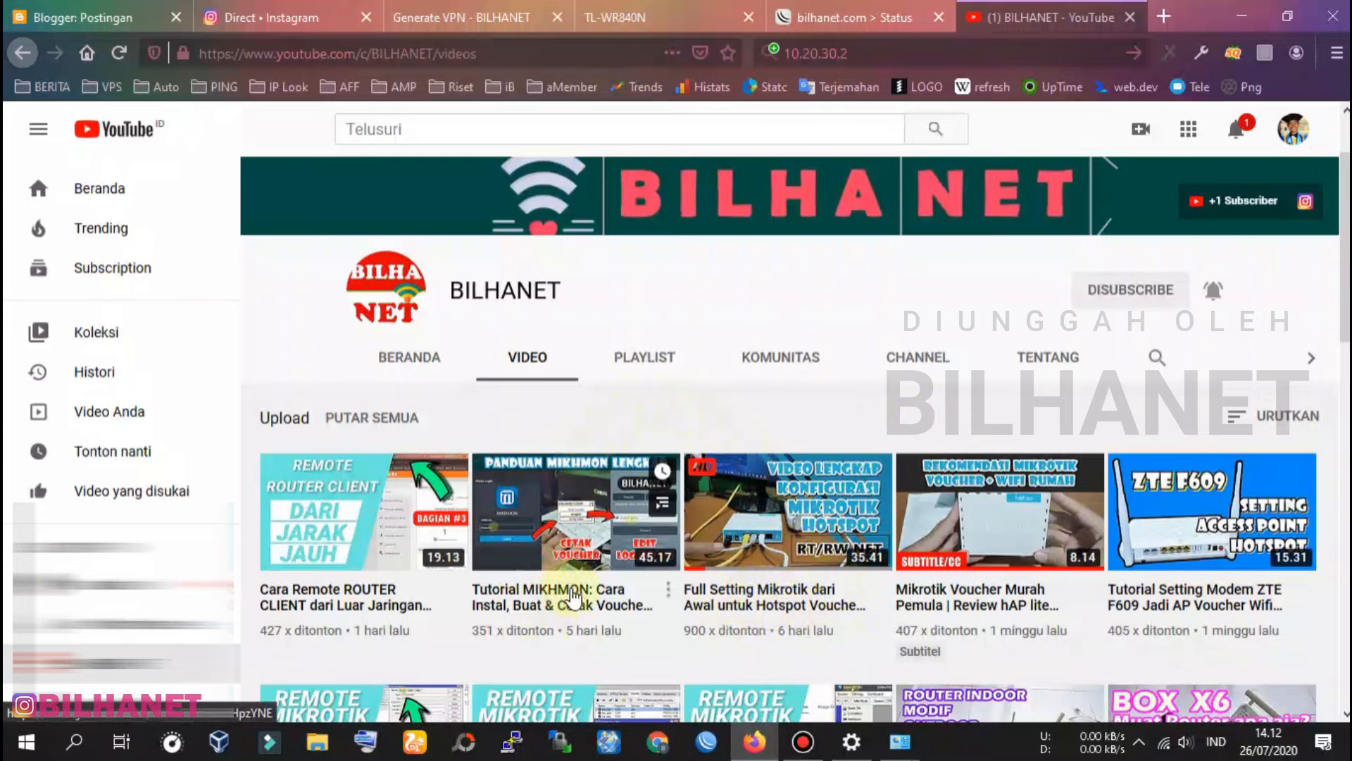
{"action": "scroll", "coordinate": [748, 395], "scroll_direction": "up", "scroll_amount": 1}
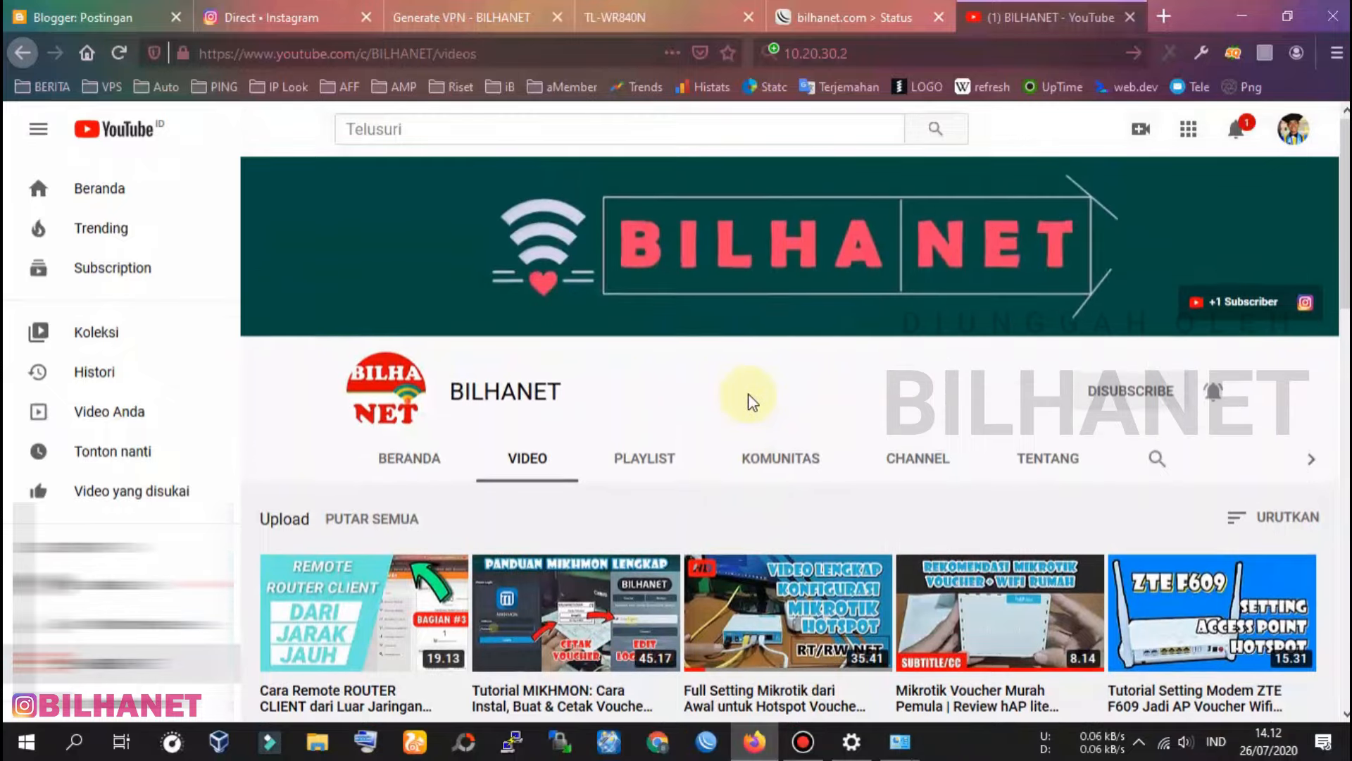
{"action": "scroll", "coordinate": [748, 401], "scroll_direction": "down", "scroll_amount": 2}
{"action": "scroll", "coordinate": [752, 412], "scroll_direction": "up", "scroll_amount": 1}
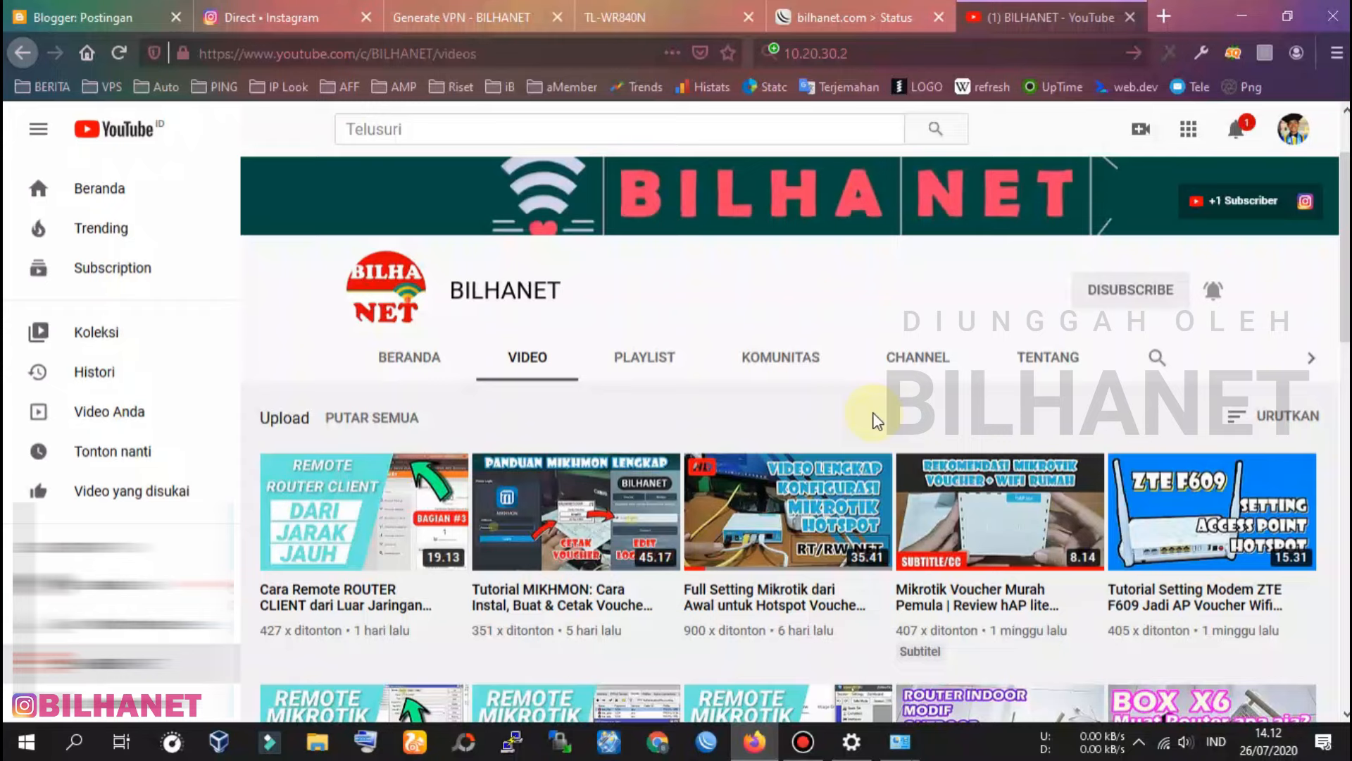
{"action": "left_click", "coordinate": [1167, 17]}
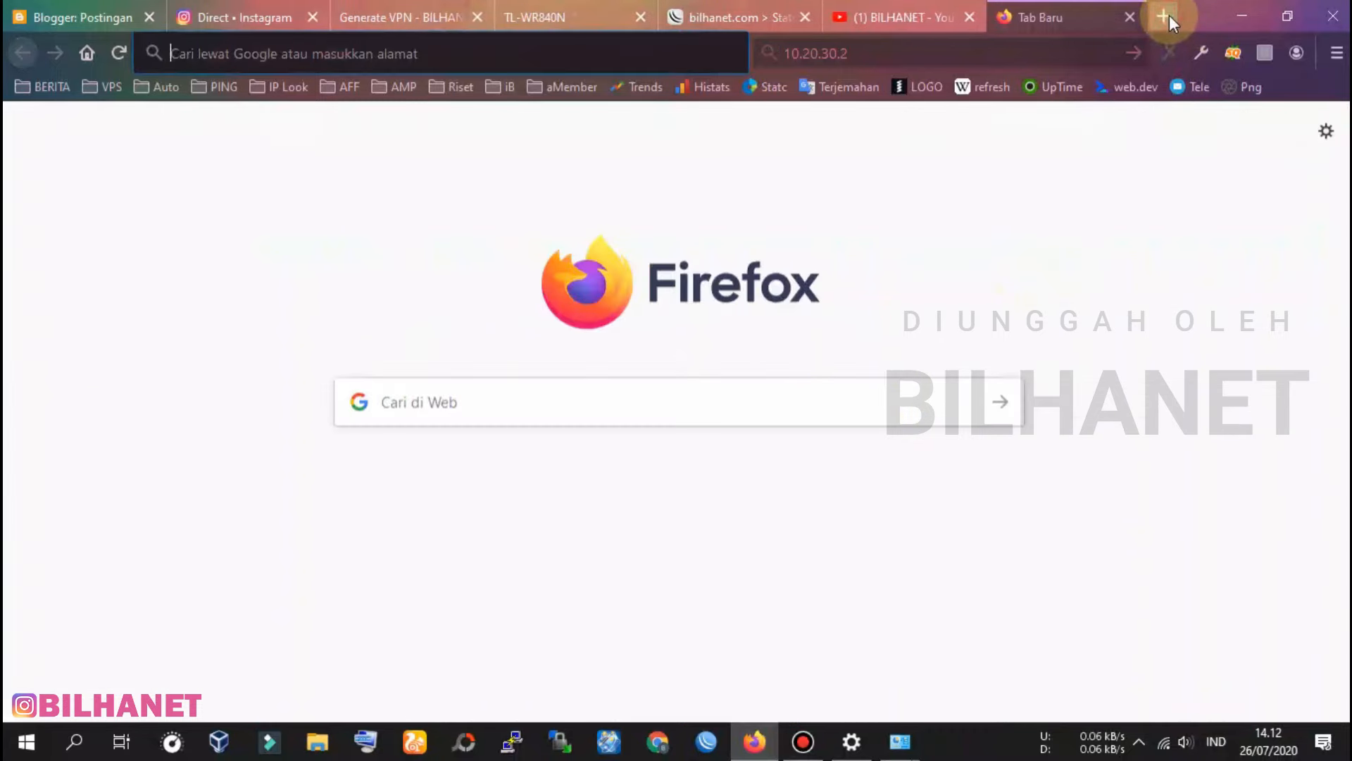
{"action": "type", "text": "s"}
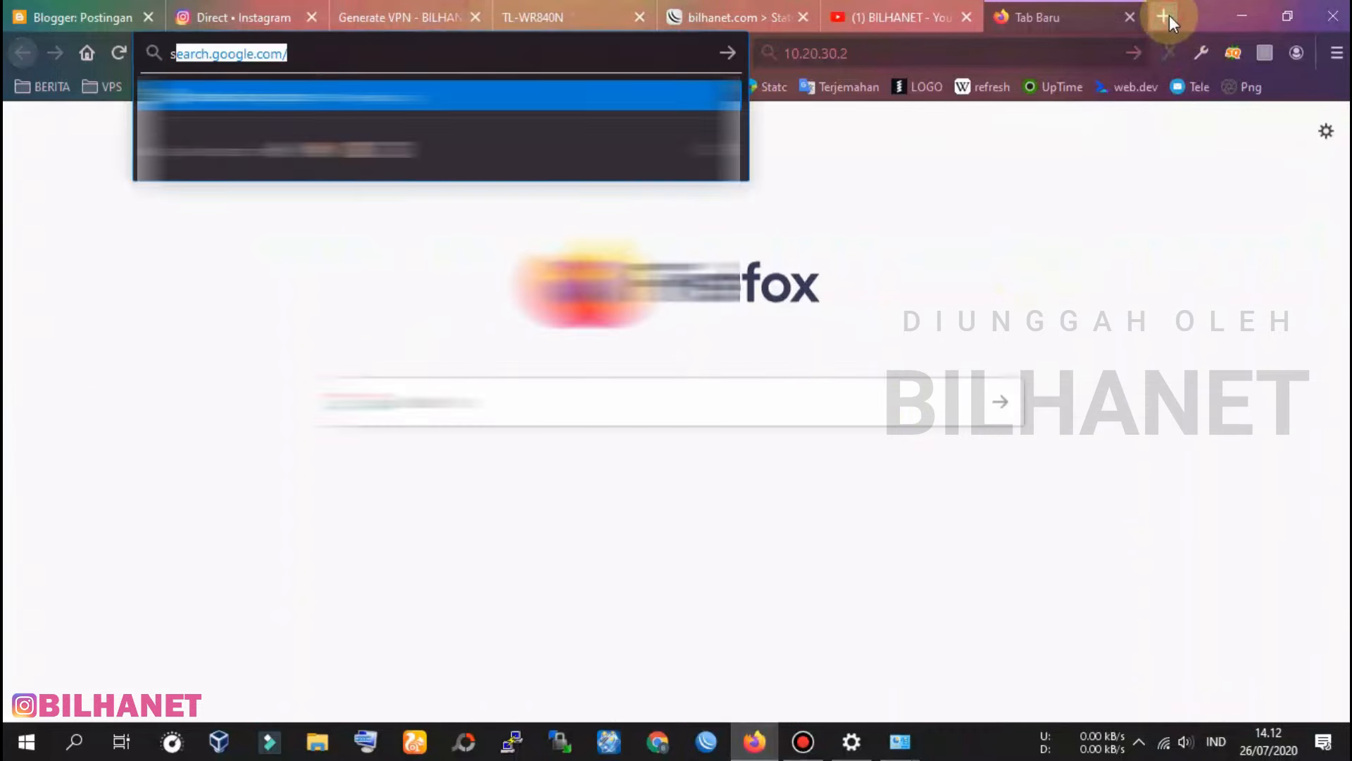
{"action": "type", "text": "peedtest"}
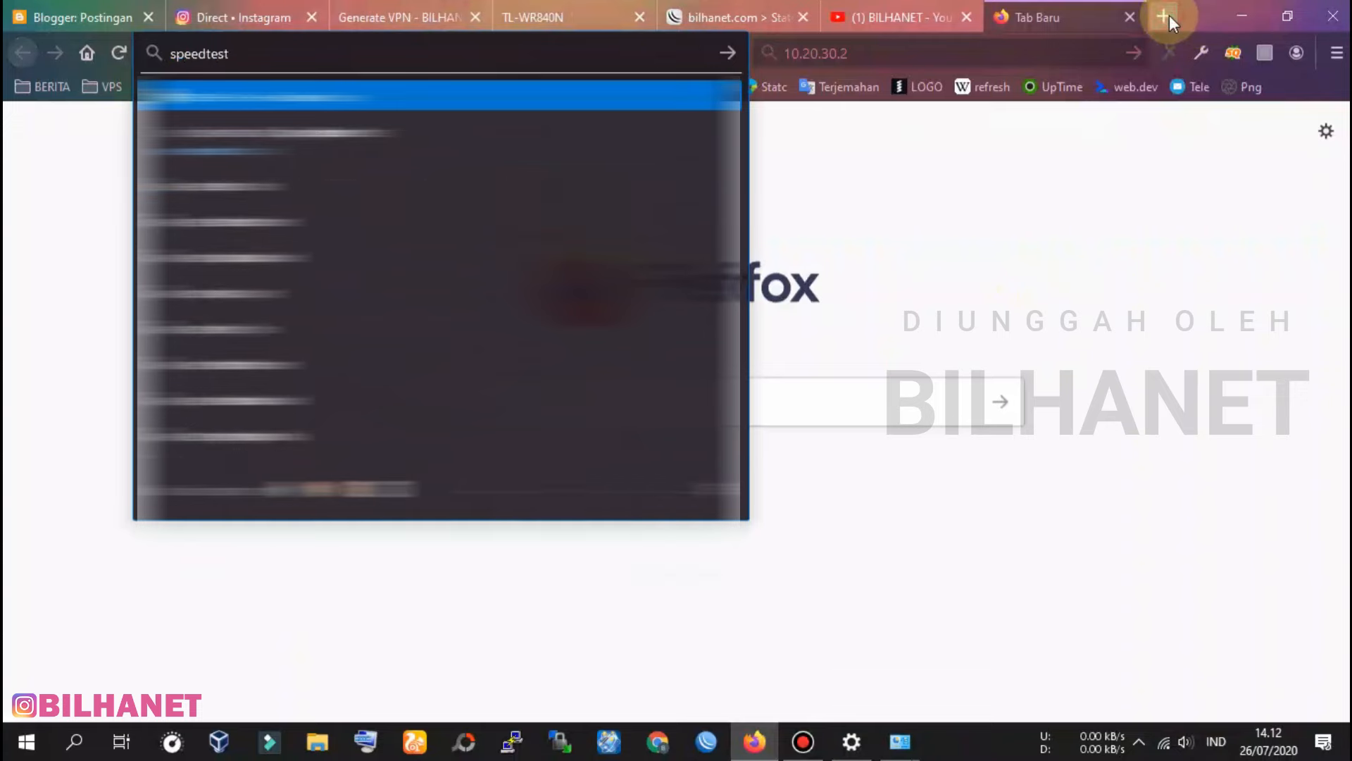
{"action": "key", "text": "Return"}
{"action": "left_click", "coordinate": [634, 465]}
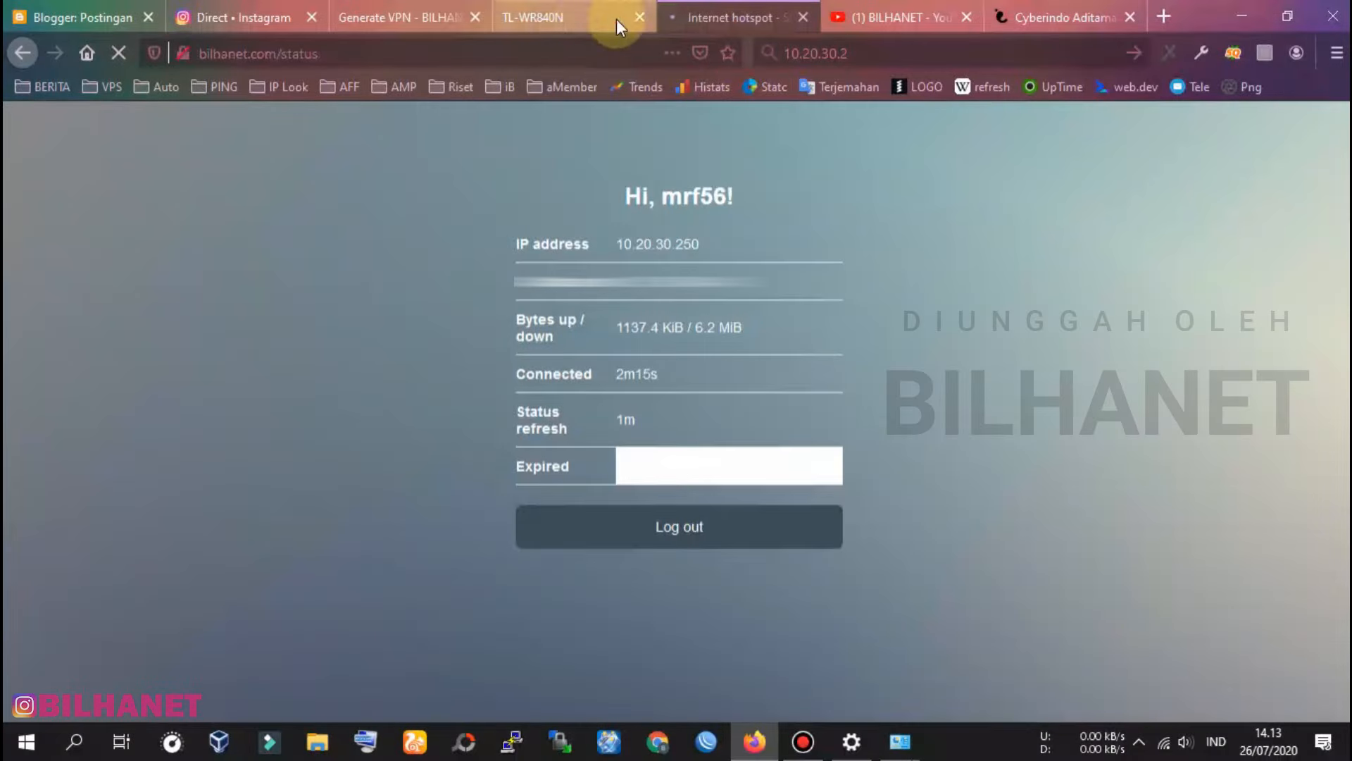
{"action": "left_click", "coordinate": [616, 19]}
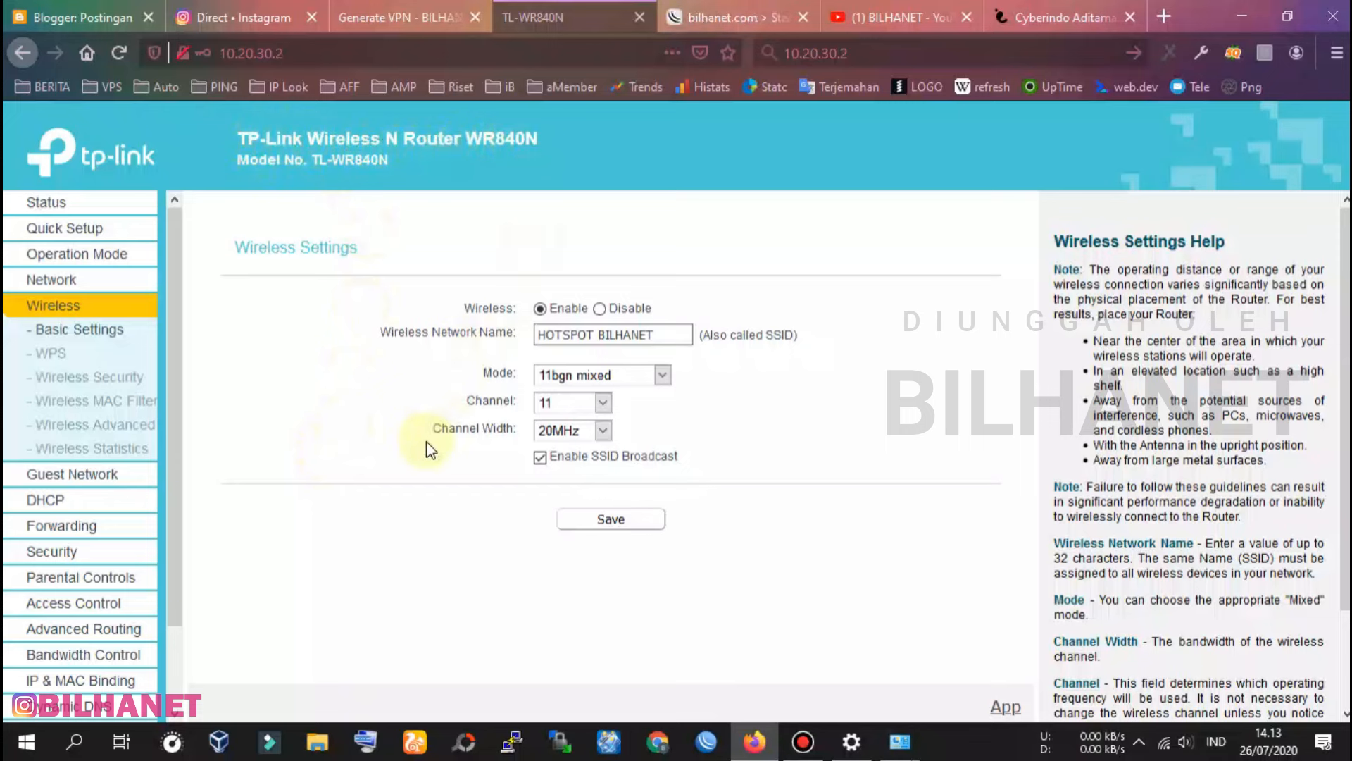
Highlight BILHANET in the wireless network name, then return to the hotspot status page showing 00:02:15 connected.
{"action": "double_click", "coordinate": [627, 335]}
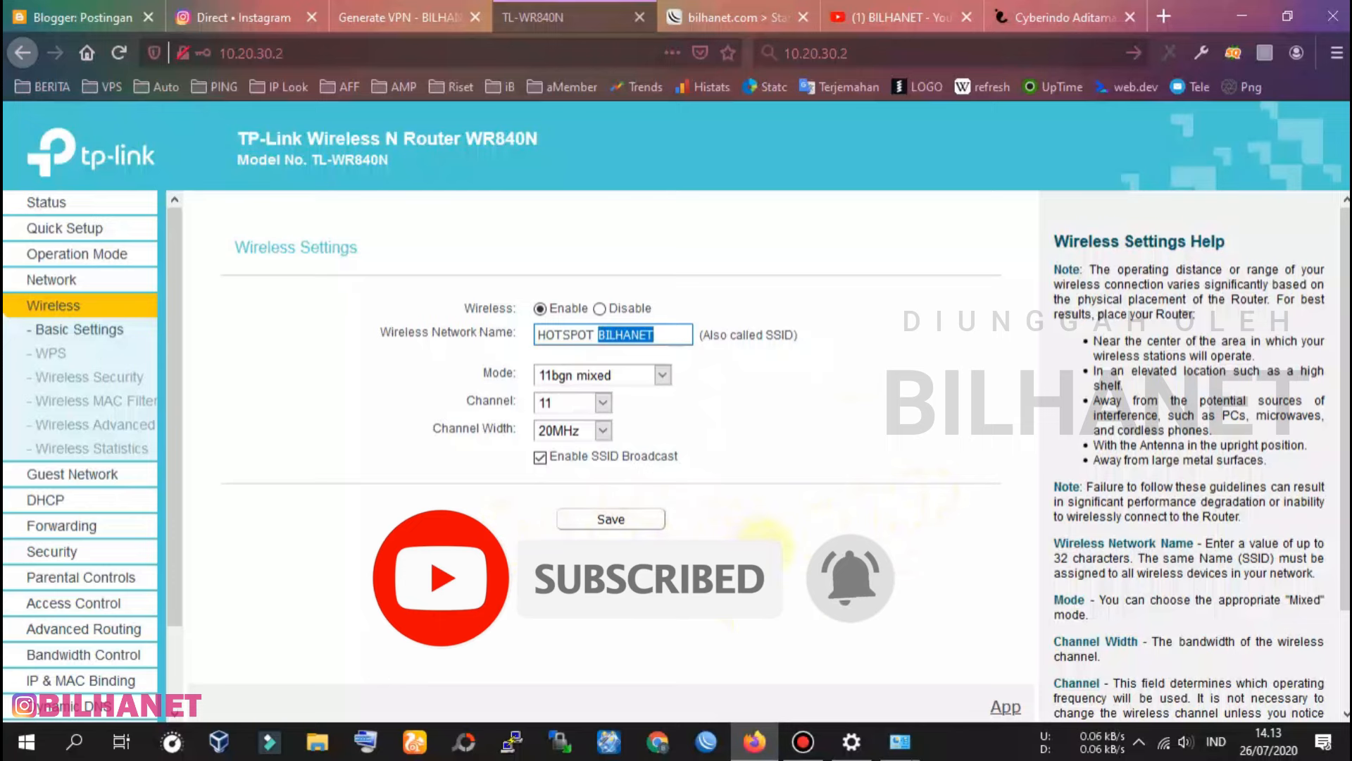
{"action": "left_click", "coordinate": [889, 17]}
{"action": "left_click", "coordinate": [751, 16]}
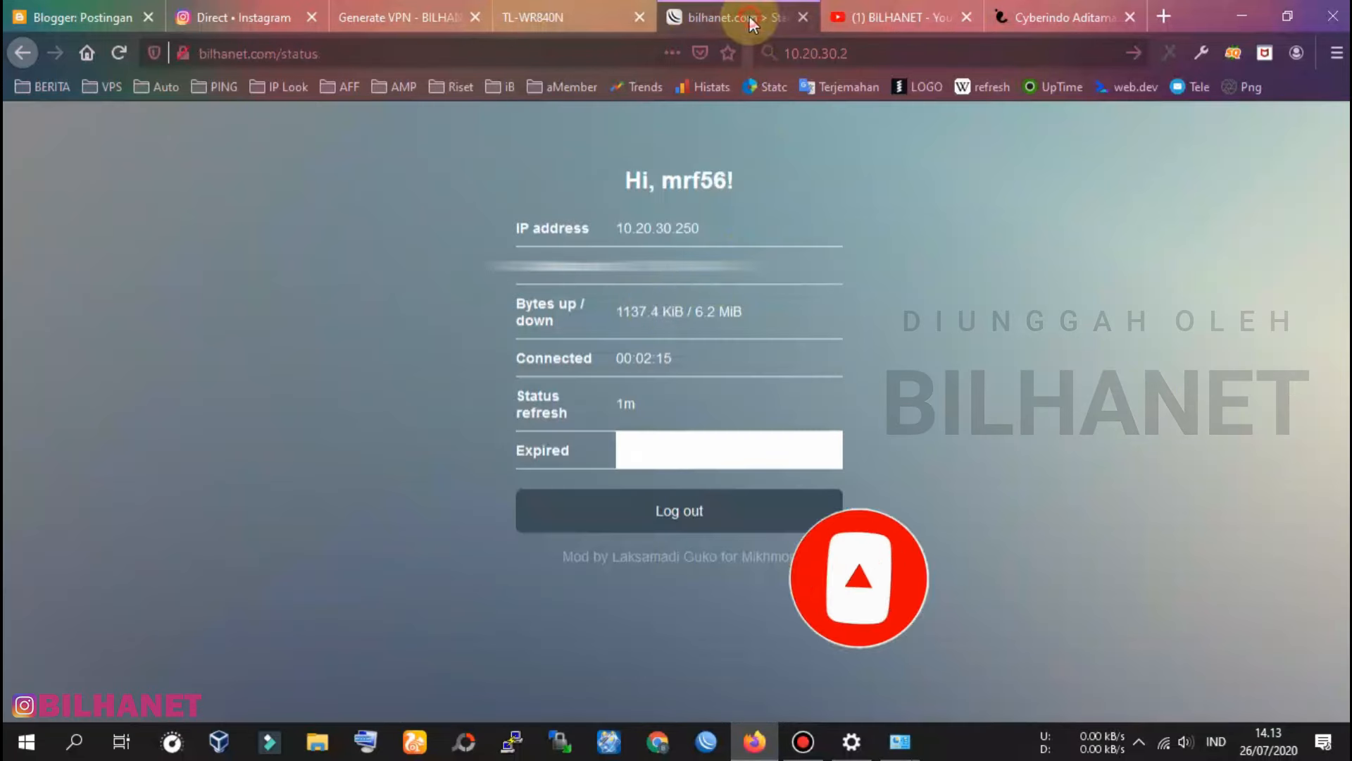